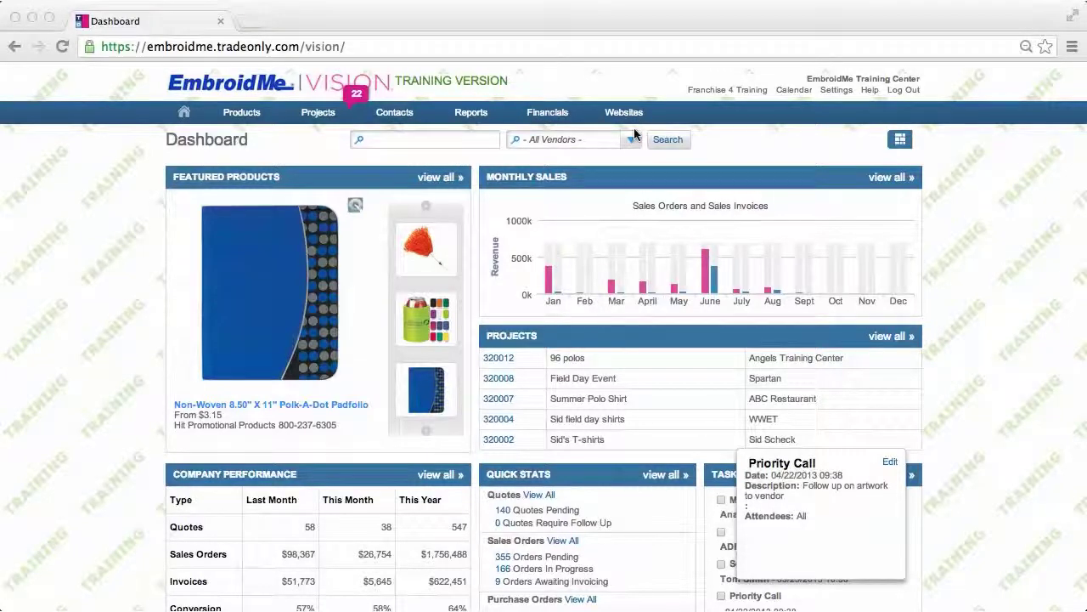
- Open the Contacts menu listing Customers, Vendors and new-contact options
{"action": "left_click", "coordinate": [403, 115]}
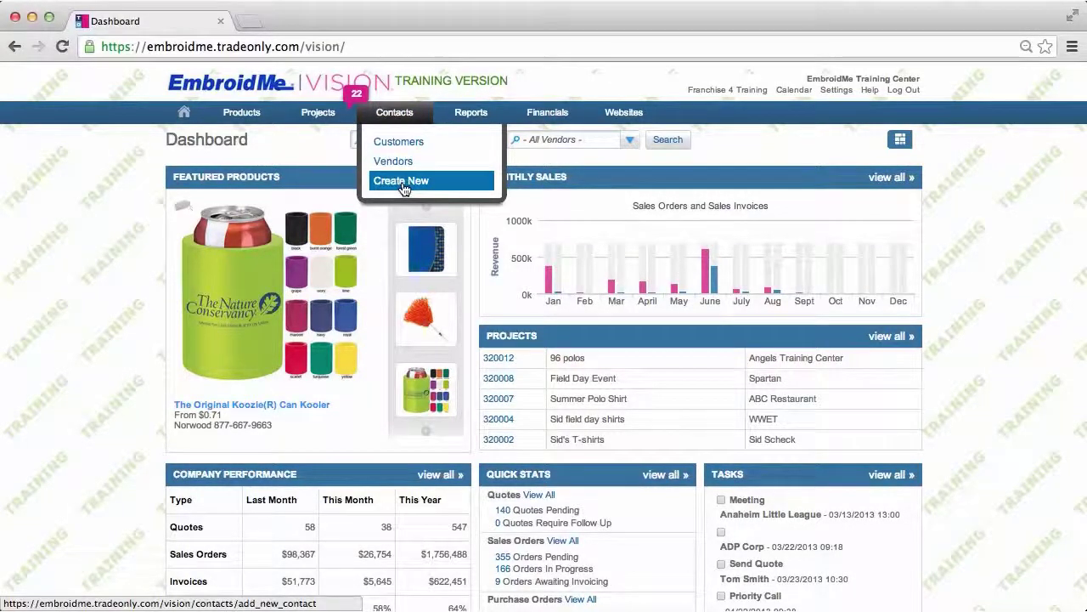
- Open the Customers list and select AFFINITY EXPRESS (AF003) to view its company details
{"action": "left_click", "coordinate": [403, 147]}
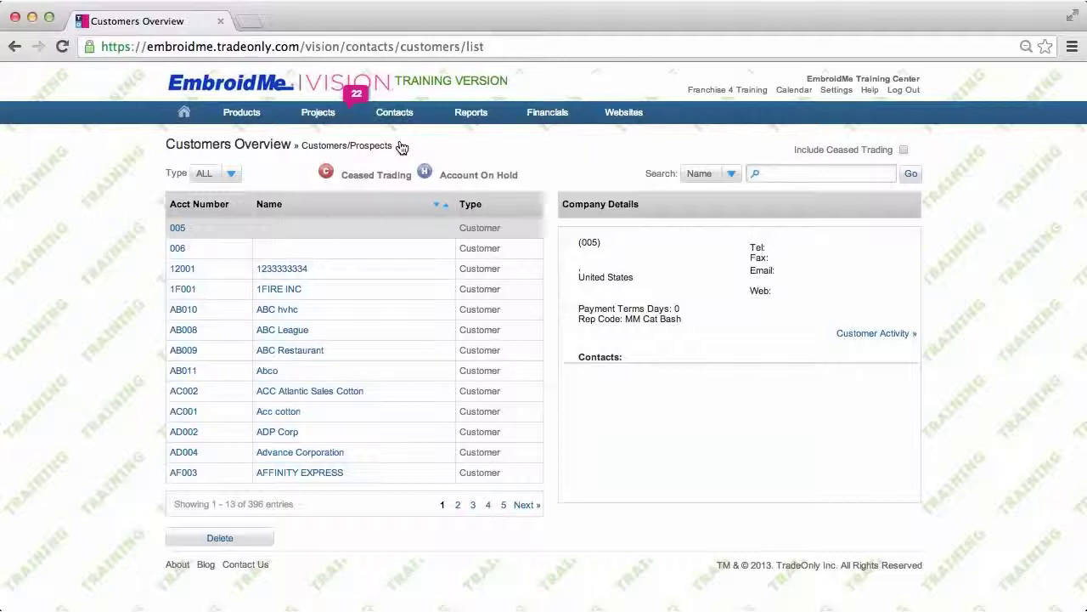
{"action": "left_click", "coordinate": [362, 474]}
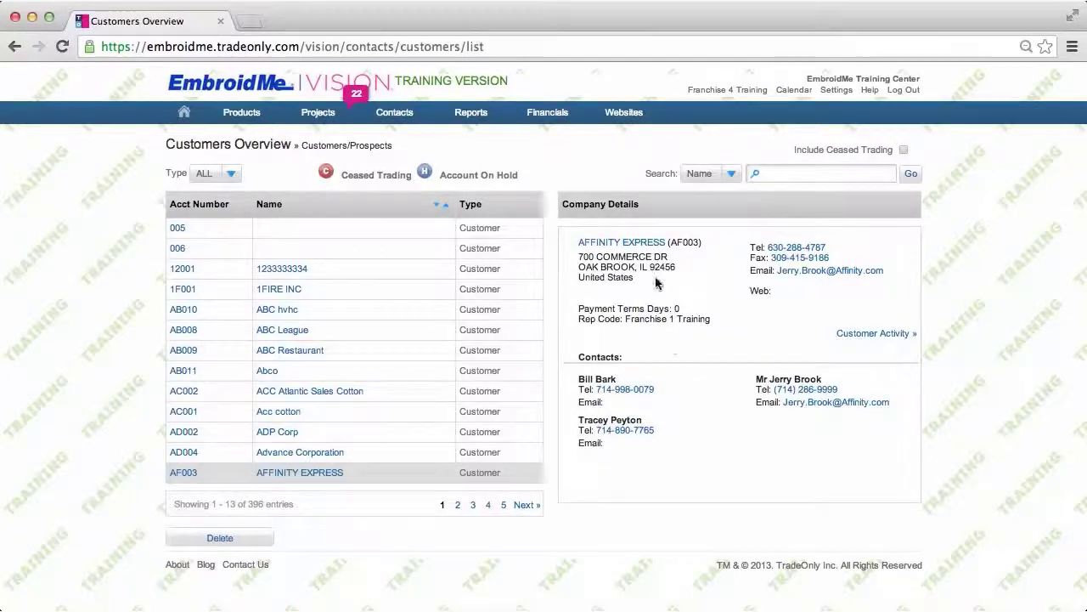
{"action": "left_click", "coordinate": [808, 277]}
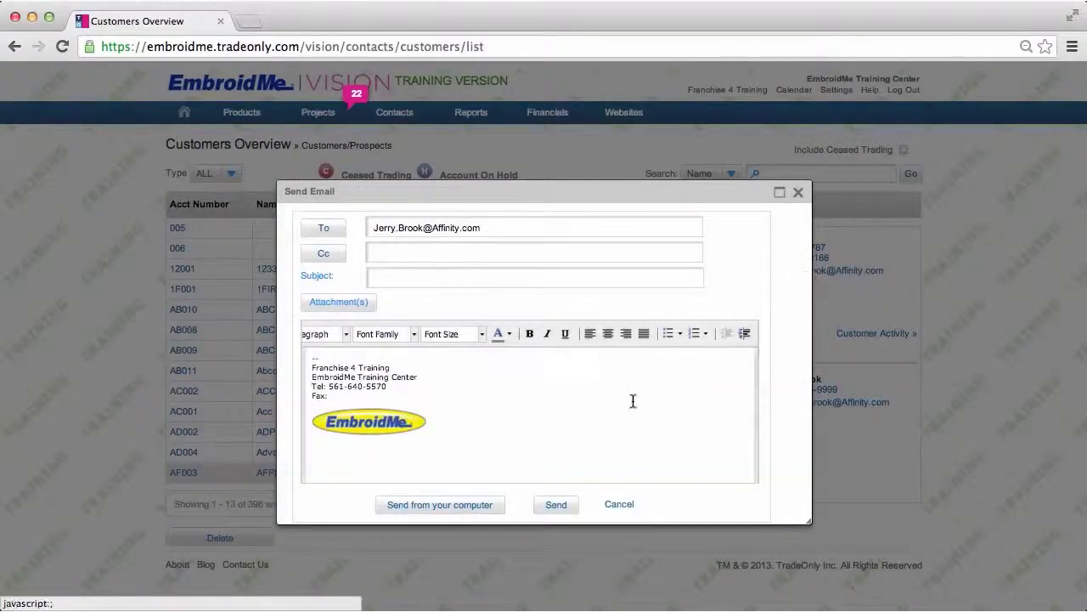
{"action": "left_click", "coordinate": [622, 506]}
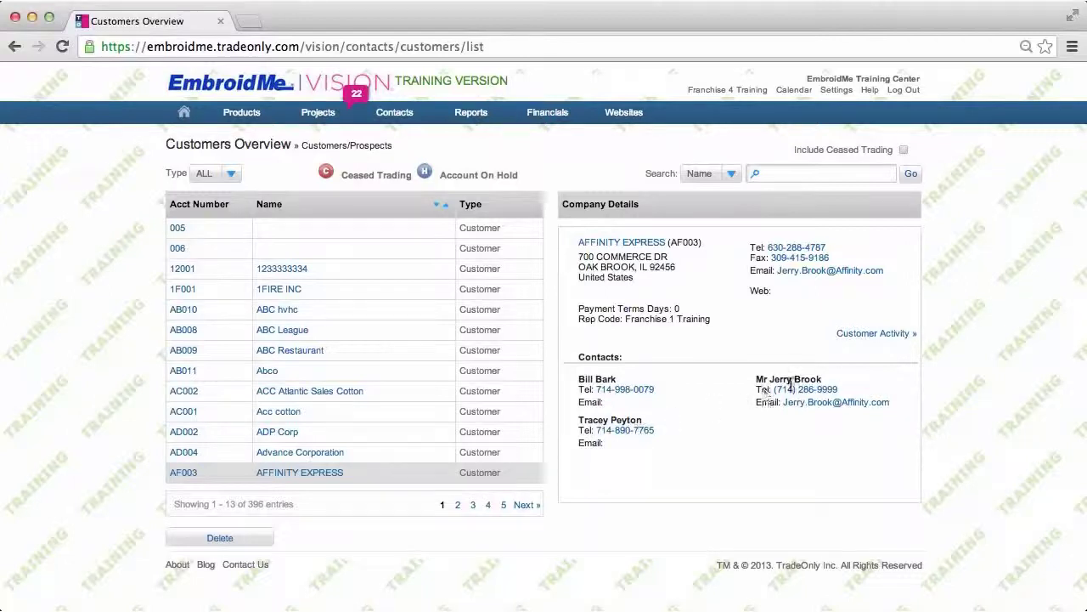
{"action": "left_click", "coordinate": [870, 337]}
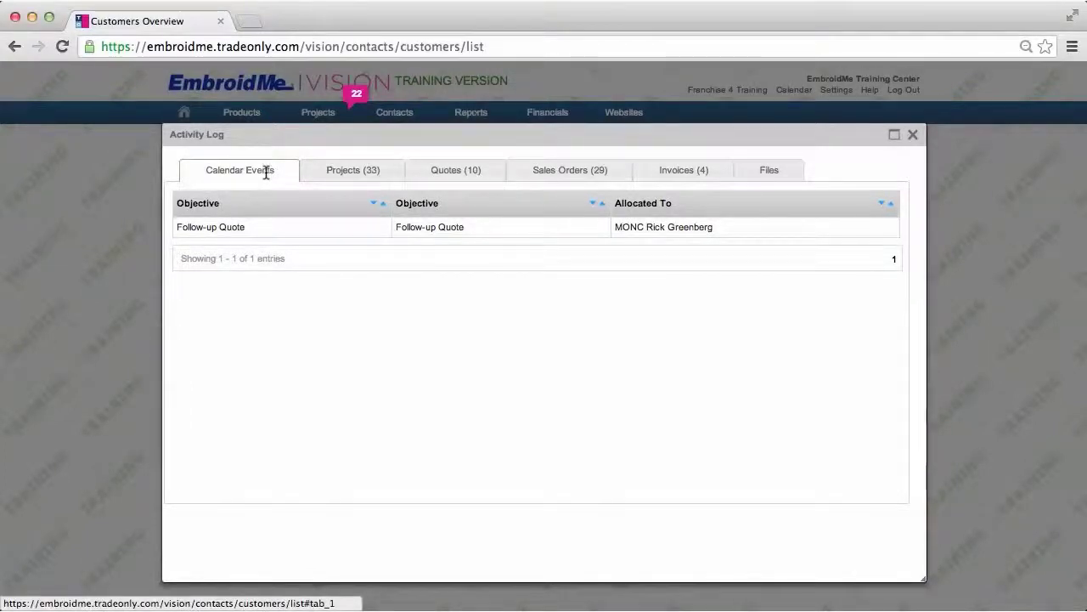
{"action": "left_click", "coordinate": [330, 175]}
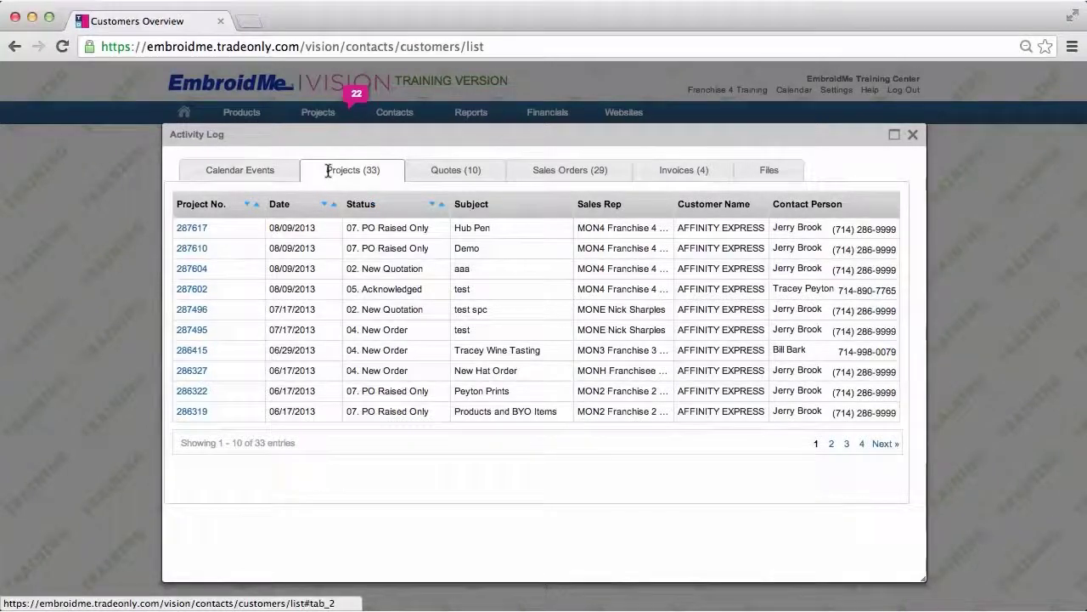
{"action": "left_click", "coordinate": [447, 173]}
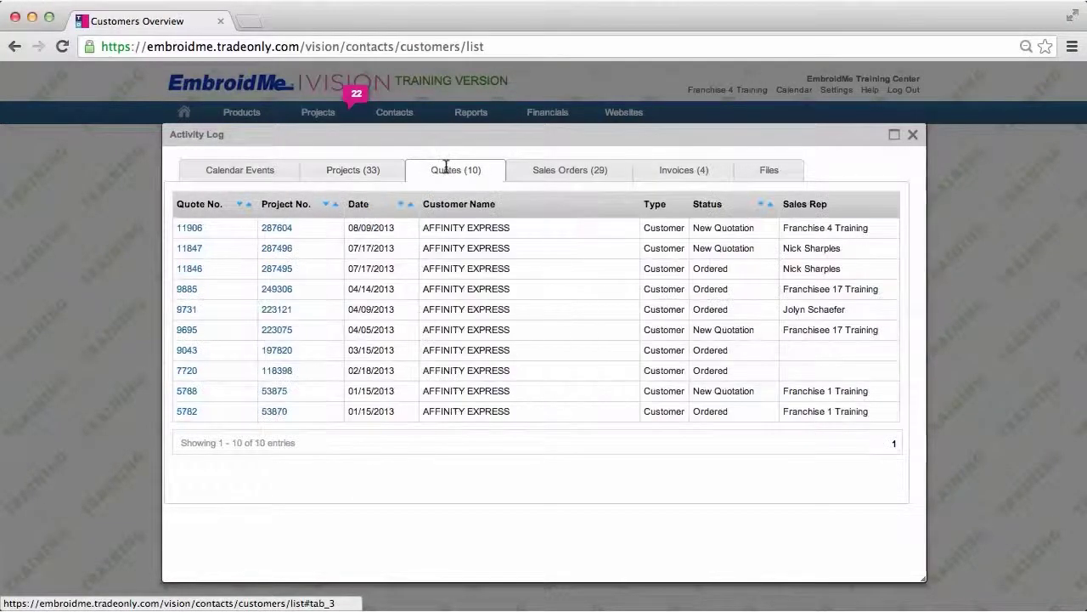
{"action": "left_click", "coordinate": [546, 173]}
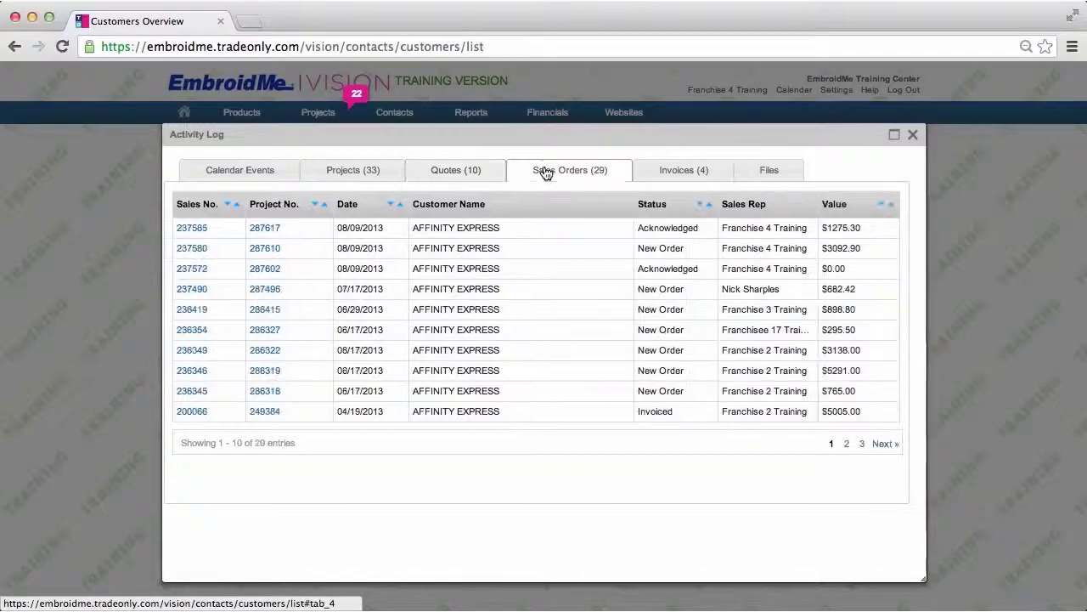
{"action": "left_click", "coordinate": [678, 174]}
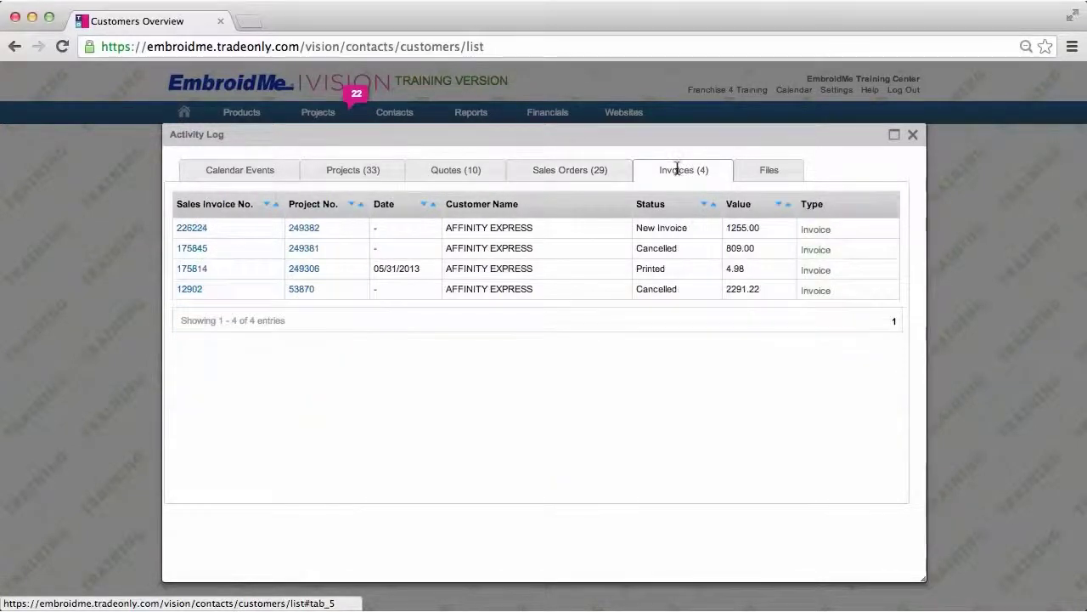
{"action": "left_click", "coordinate": [761, 171]}
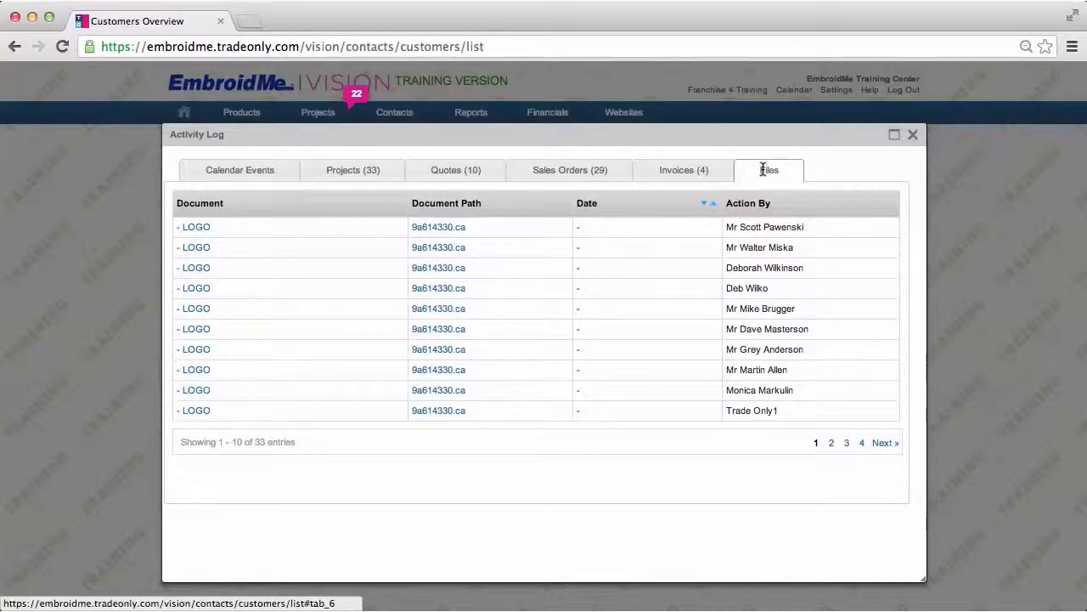
{"action": "left_click", "coordinate": [913, 135]}
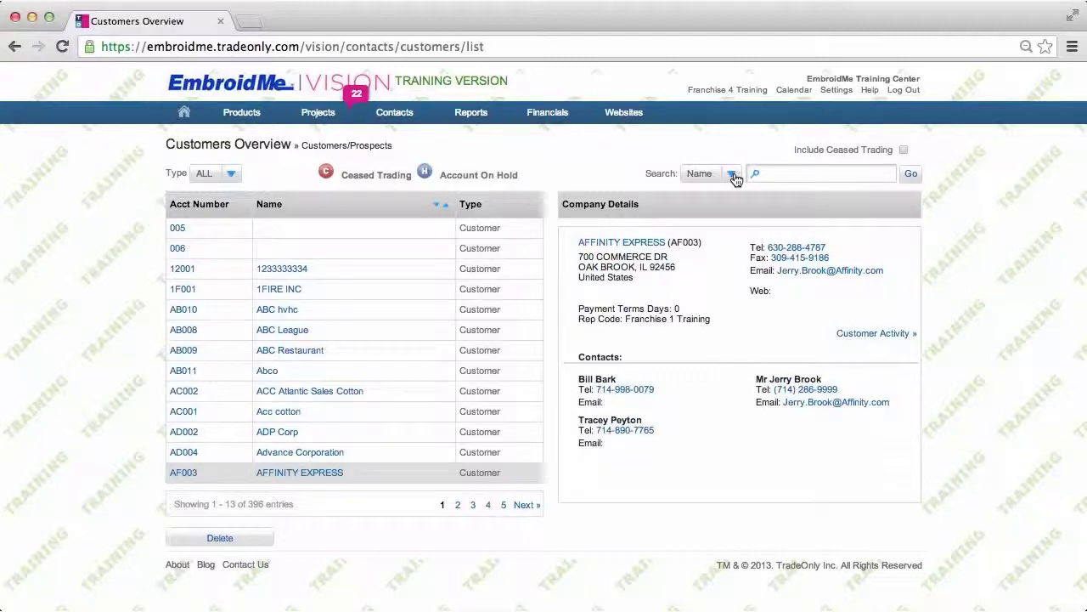
- Search customers by Name for 'ABC', narrowing the list to four matches
{"action": "left_click", "coordinate": [762, 174]}
{"action": "type", "text": "ABC"}
{"action": "left_click", "coordinate": [910, 174]}
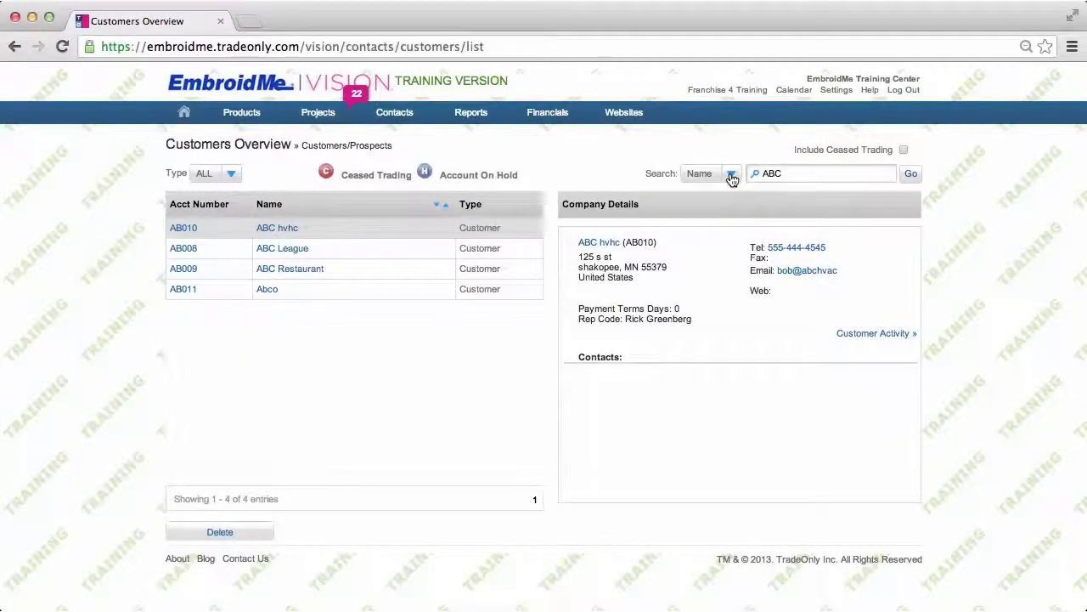
{"action": "left_click", "coordinate": [731, 176]}
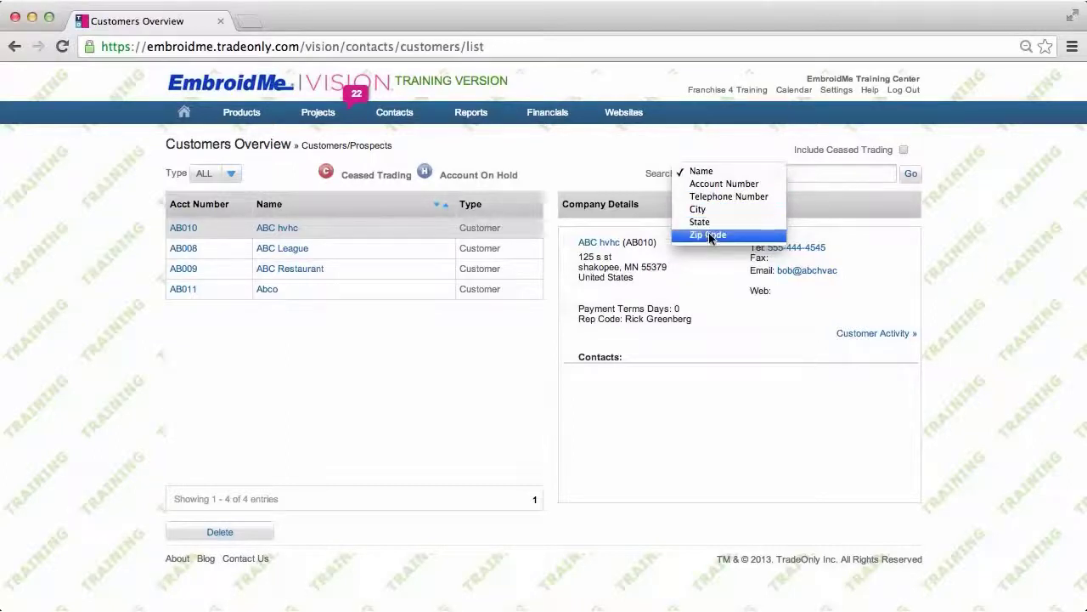
{"action": "left_click", "coordinate": [594, 160]}
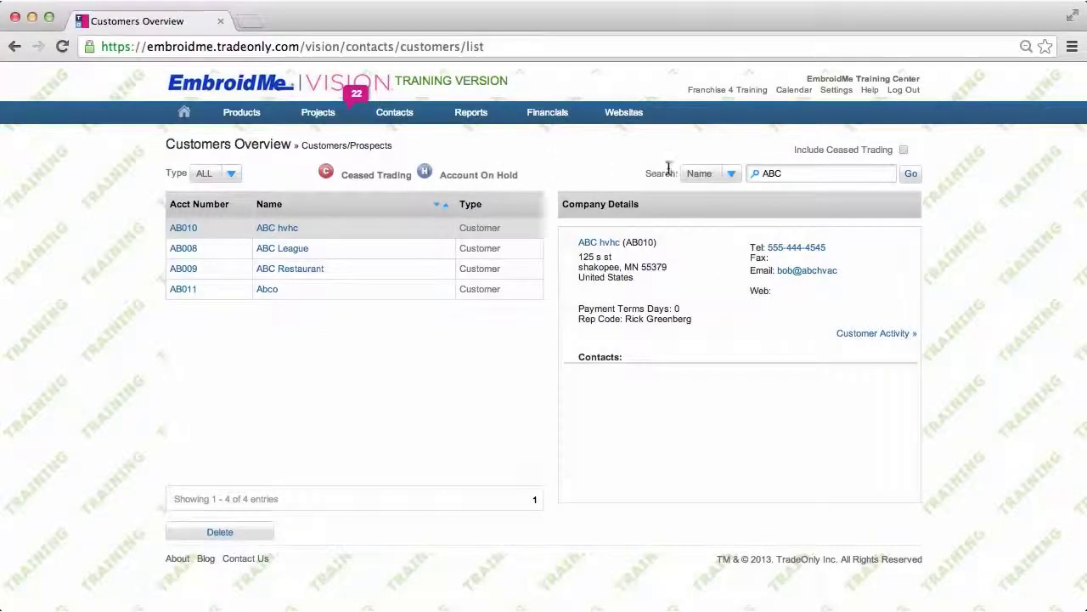
{"action": "left_click", "coordinate": [730, 174]}
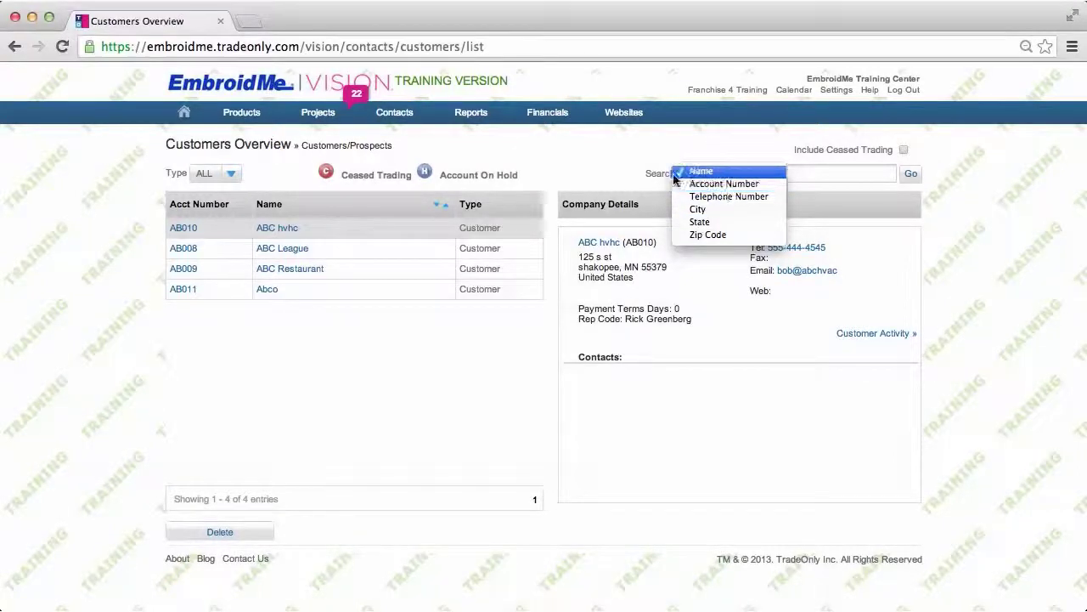
{"action": "left_click", "coordinate": [618, 170]}
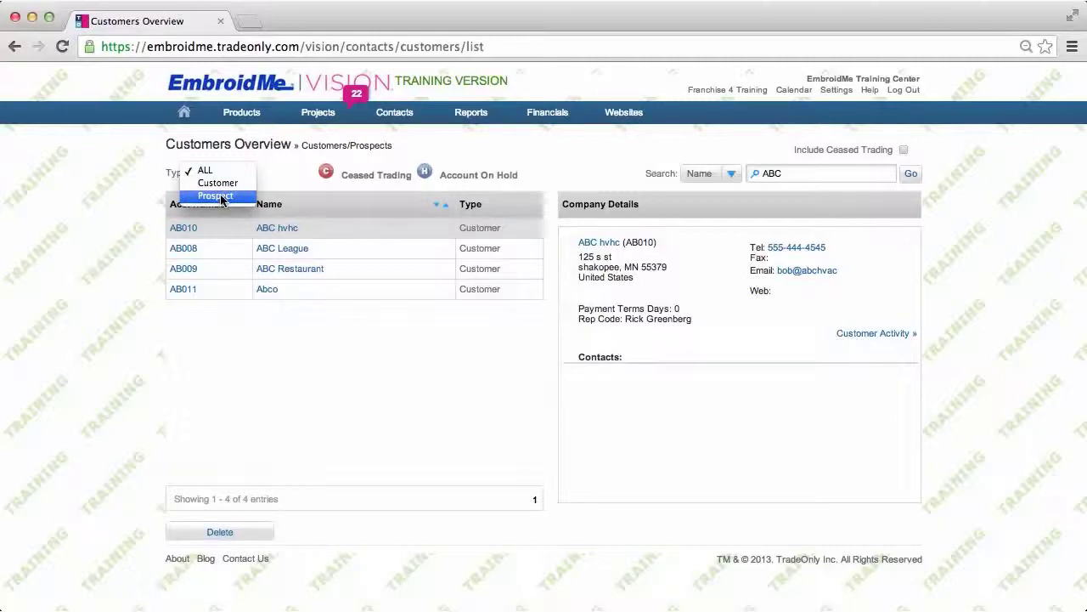
- Filter the ABC results to Prospect, which finds none, then switch Type to Customer
{"action": "left_click", "coordinate": [222, 199]}
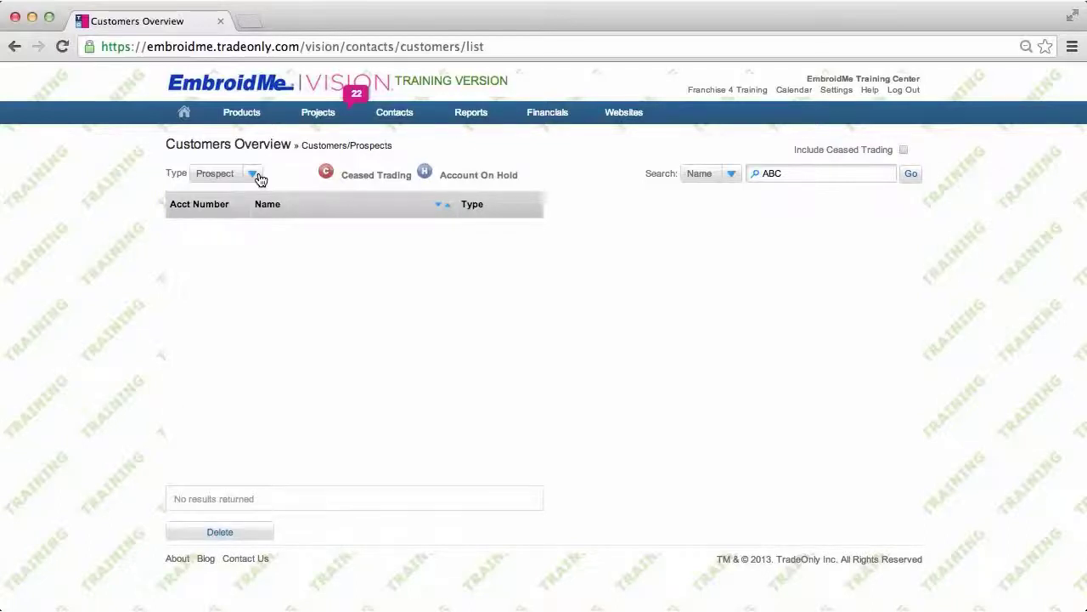
{"action": "left_click", "coordinate": [253, 174]}
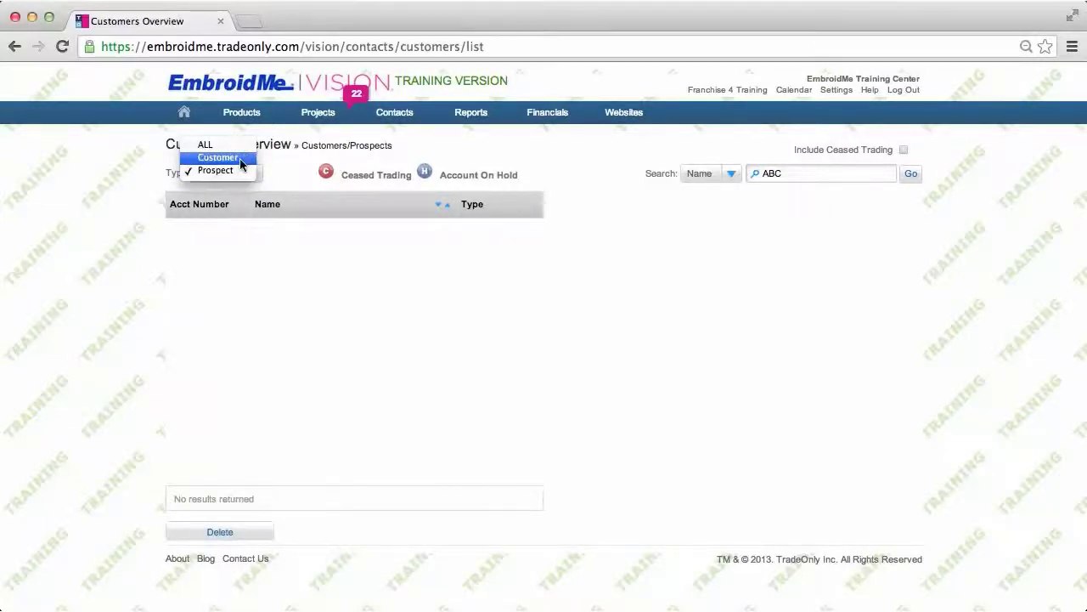
{"action": "left_click", "coordinate": [241, 158]}
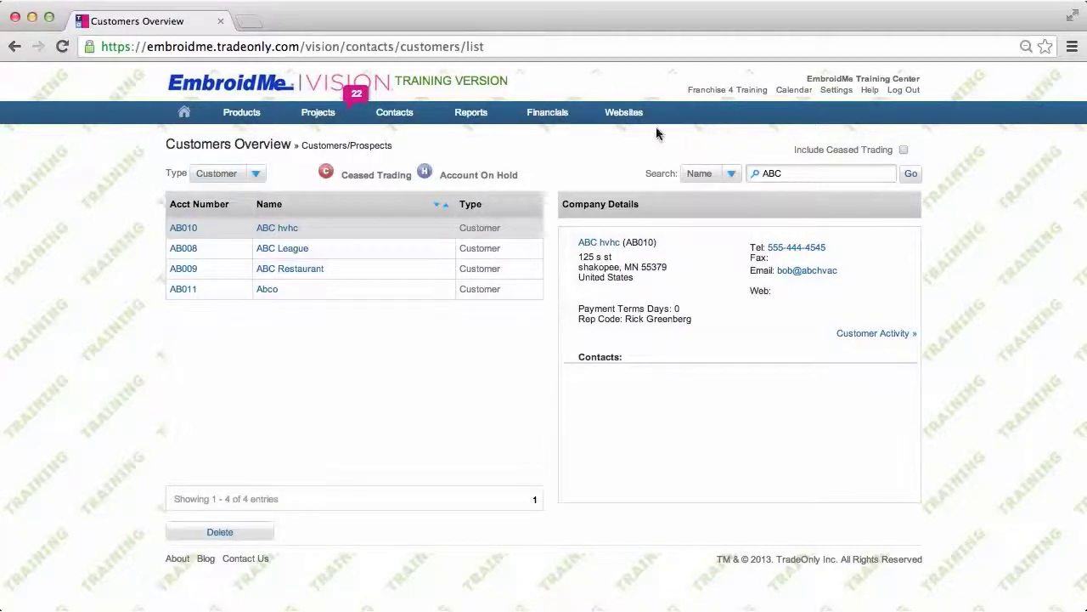
{"action": "mouse_move", "coordinate": [408, 116]}
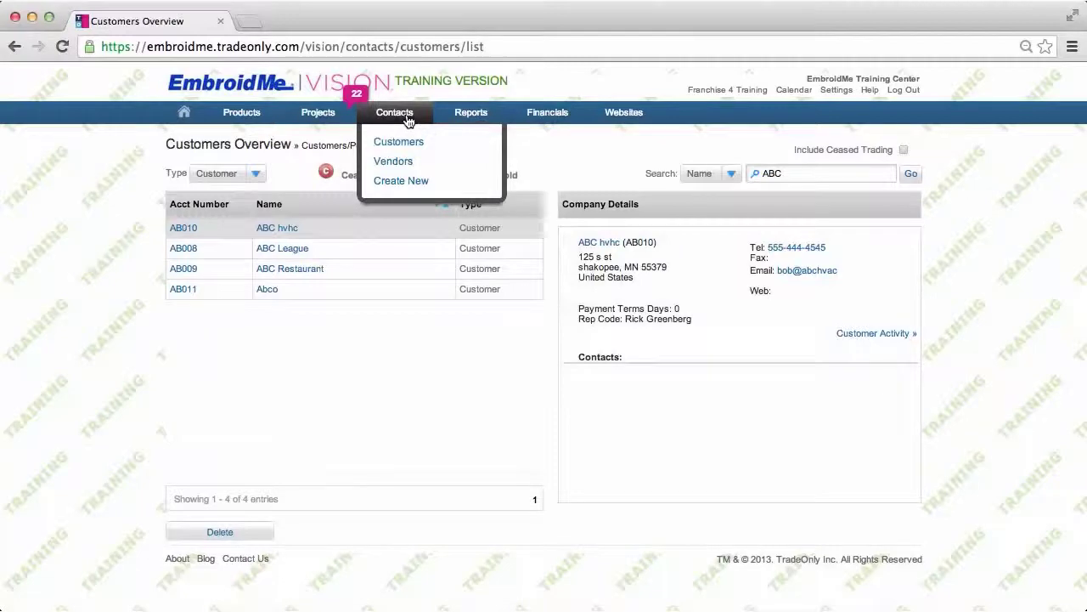
- Select vendor Alpha Shirt / Broder Brothers in the Vendors list and open its broderbros.com website
{"action": "left_click", "coordinate": [406, 166]}
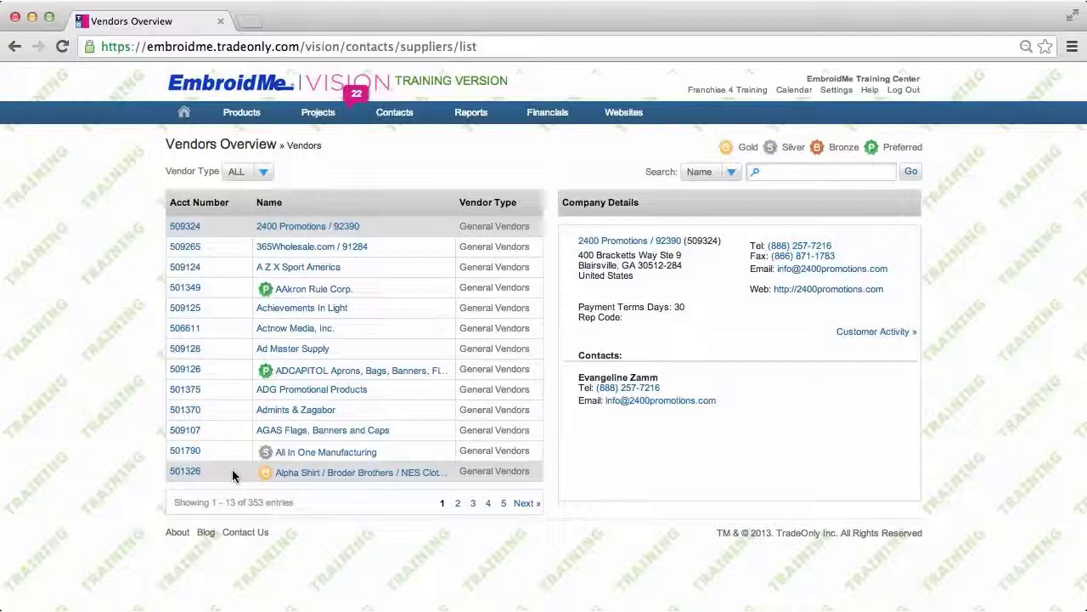
{"action": "left_click", "coordinate": [234, 476]}
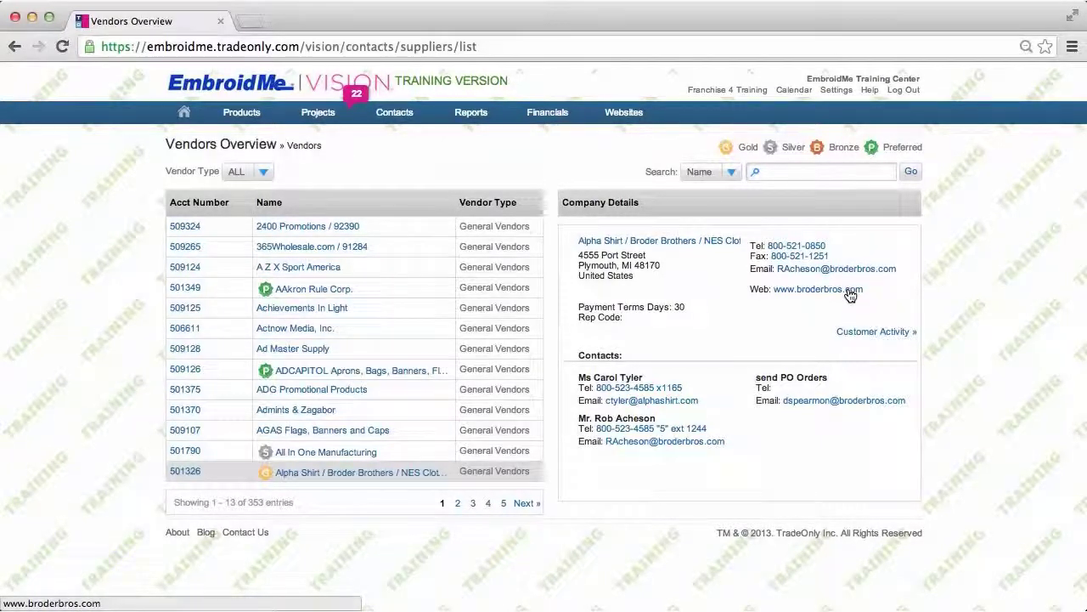
{"action": "left_click", "coordinate": [850, 291]}
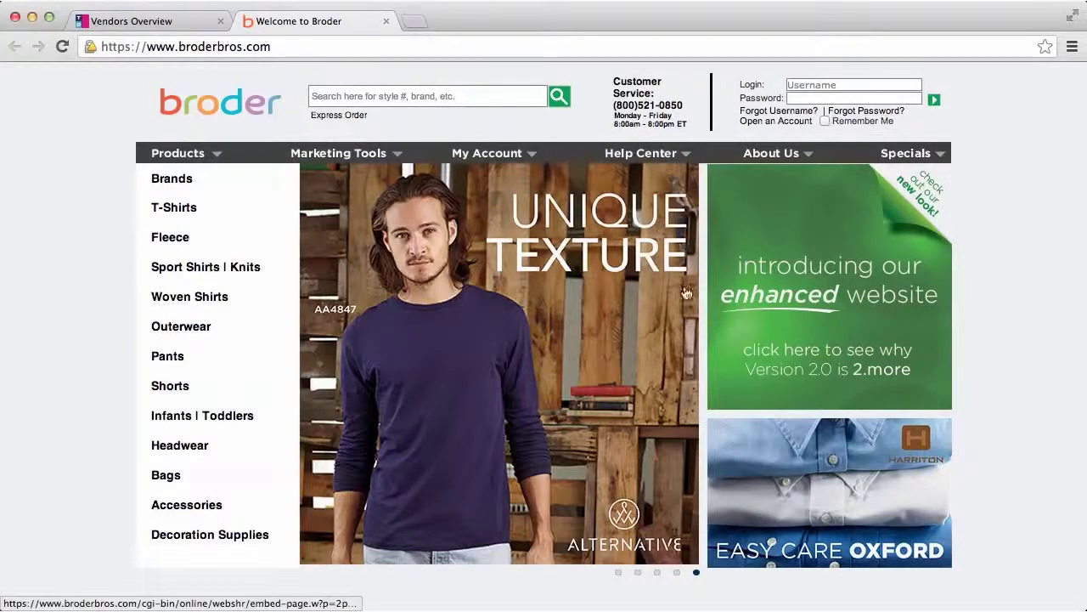
- Let the 'Welcome to Broder' home page finish loading in the new tab
{"action": "mouse_move", "coordinate": [799, 152]}
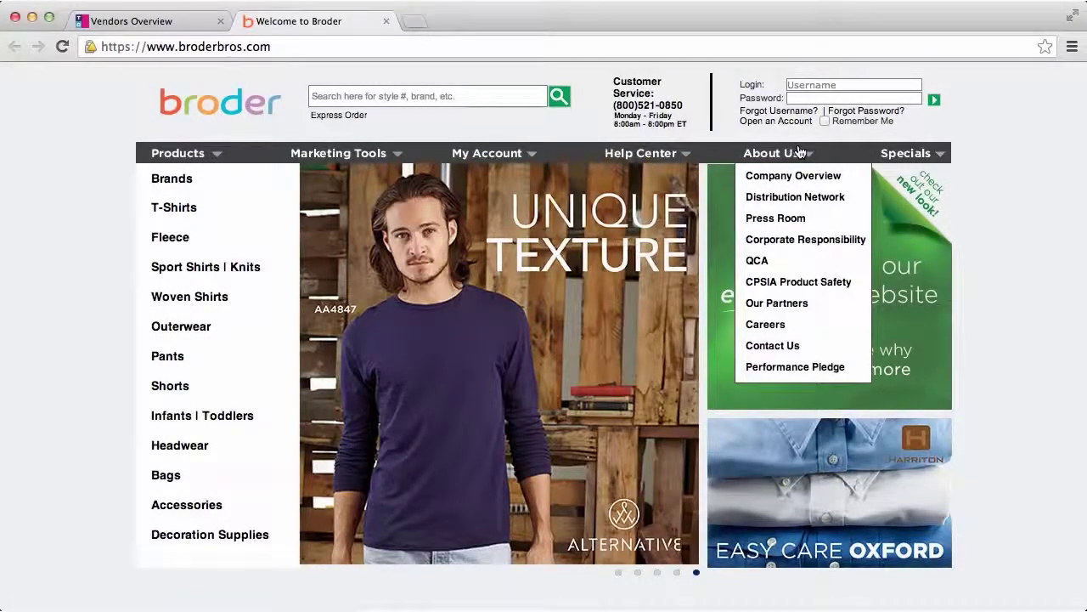
- Close the Broder tab and open the Alpha Shirt vendor's Activity Log
{"action": "left_click", "coordinate": [386, 21]}
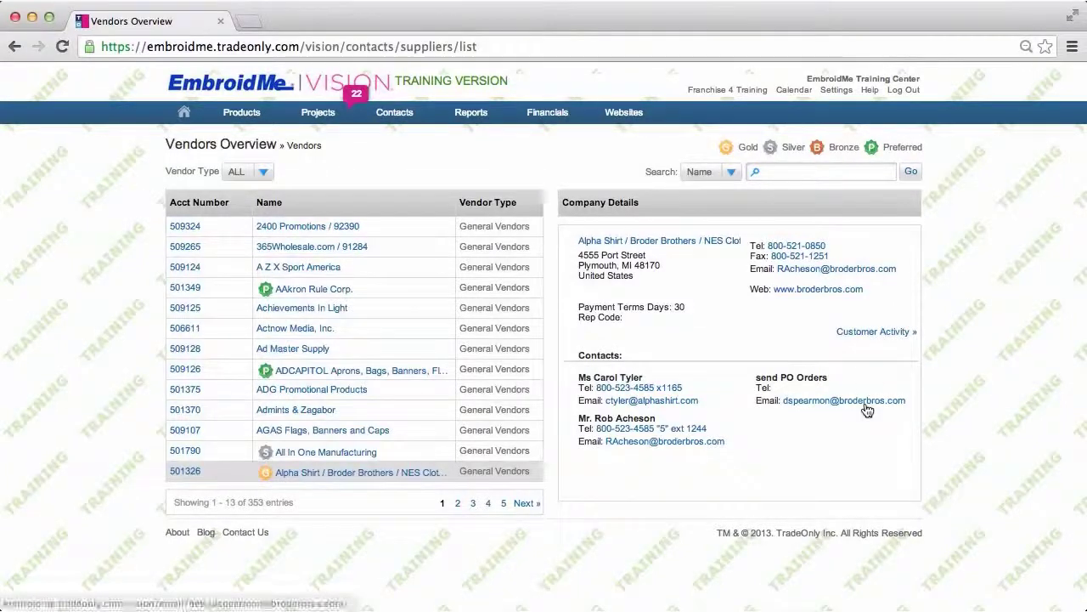
{"action": "left_click", "coordinate": [900, 333]}
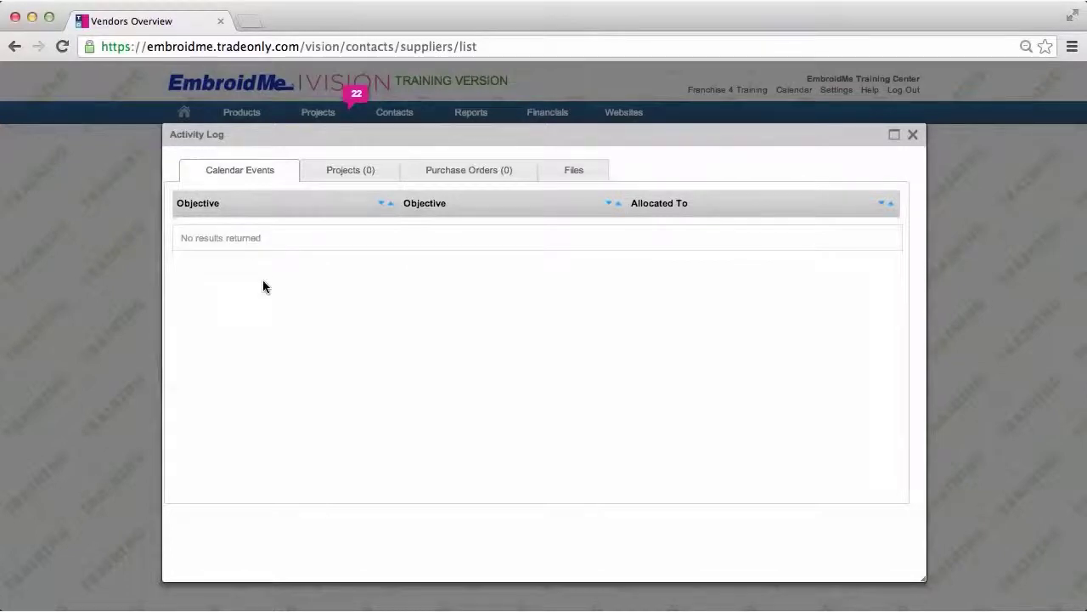
- Check the log's Projects, Purchase Orders and Files, close it, and open the Alpha Shirt record
{"action": "left_click", "coordinate": [350, 169]}
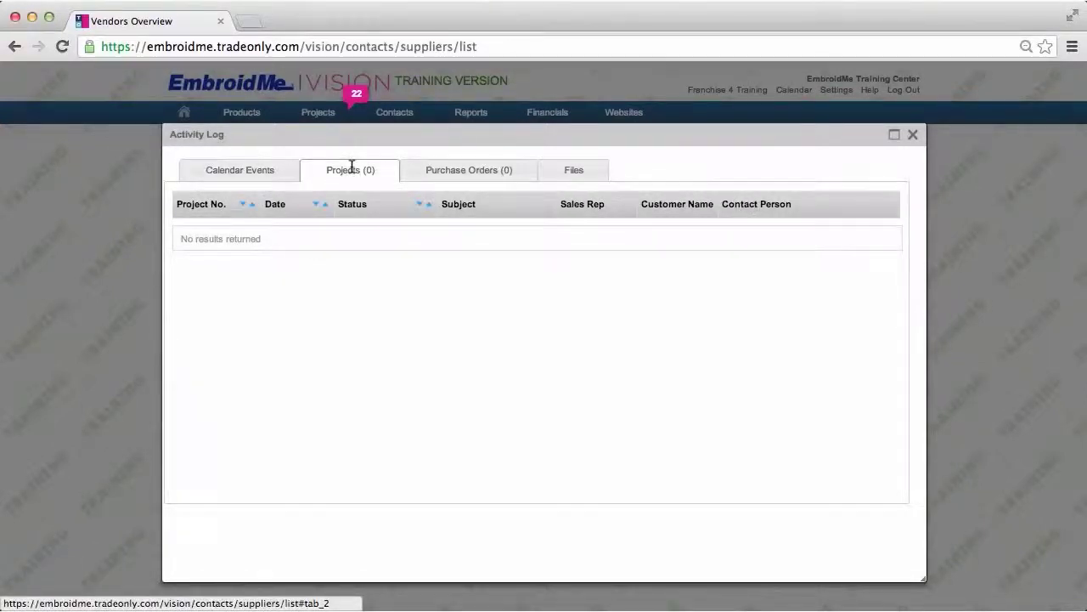
{"action": "left_click", "coordinate": [443, 174]}
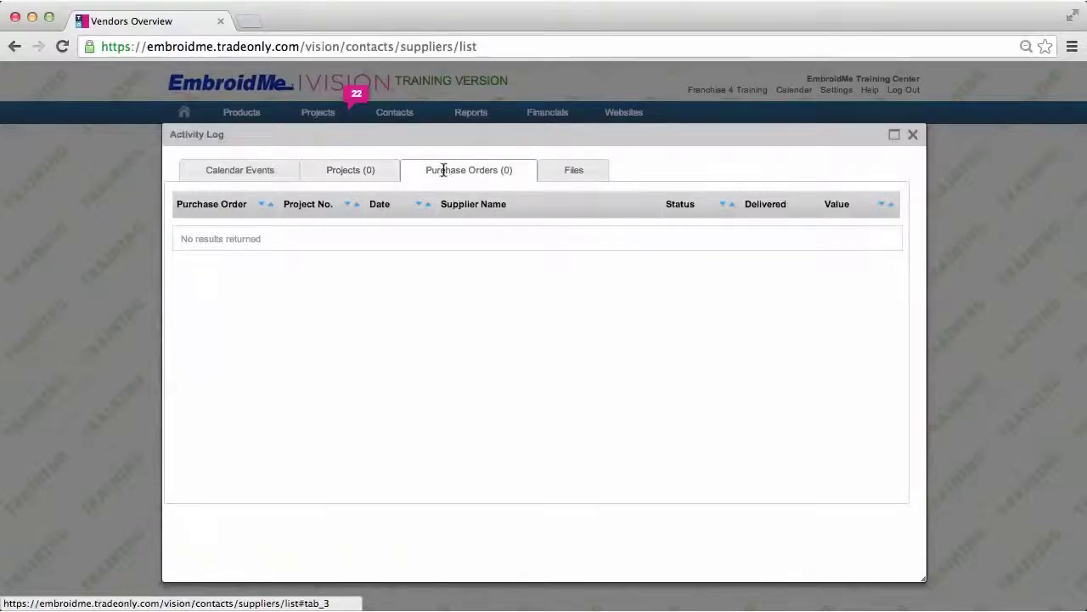
{"action": "left_click", "coordinate": [575, 173]}
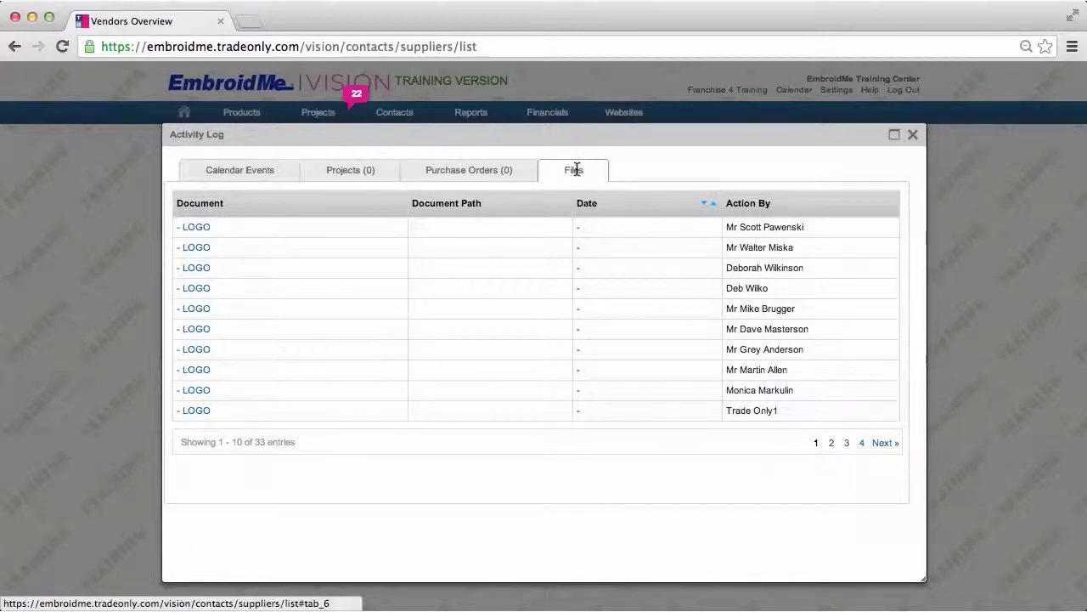
{"action": "left_click", "coordinate": [913, 136]}
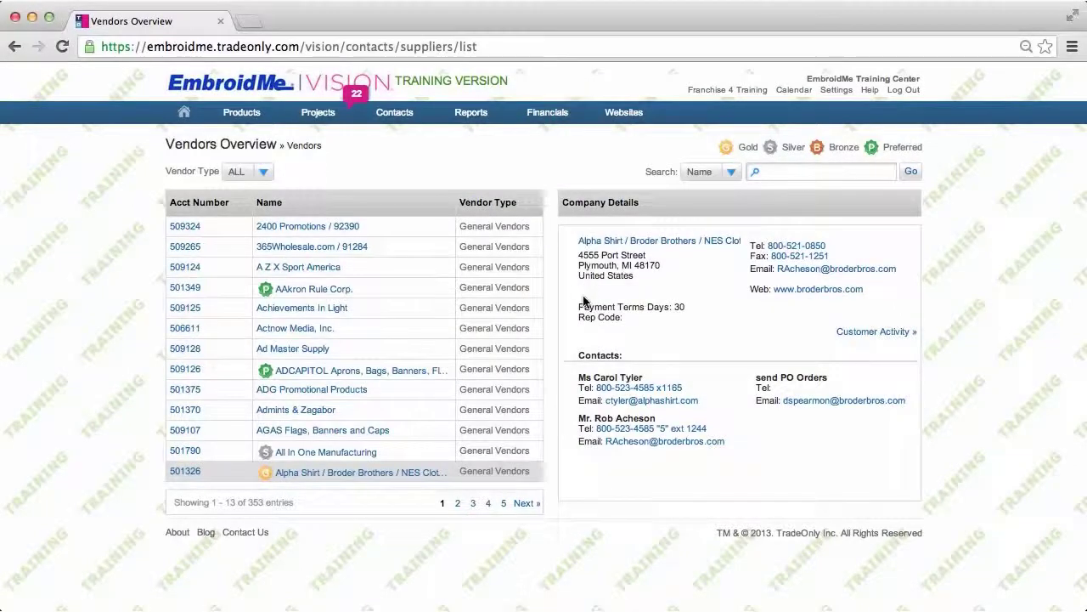
{"action": "left_click", "coordinate": [361, 474]}
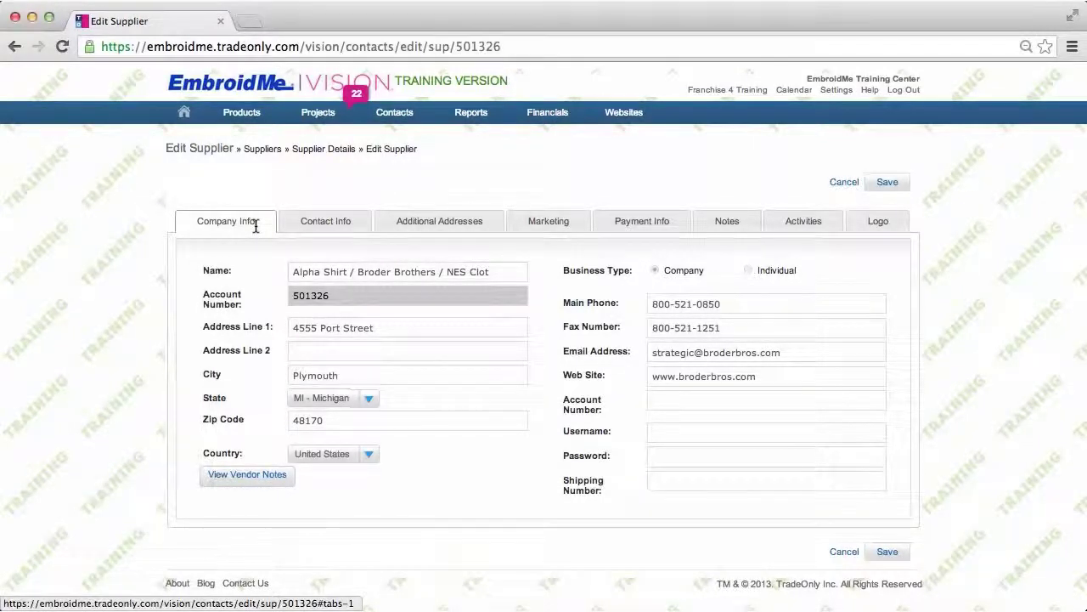
- Review the supplier's Contact Info, Additional Addresses, Marketing, Payment Info and Notes sections
{"action": "left_click", "coordinate": [325, 225]}
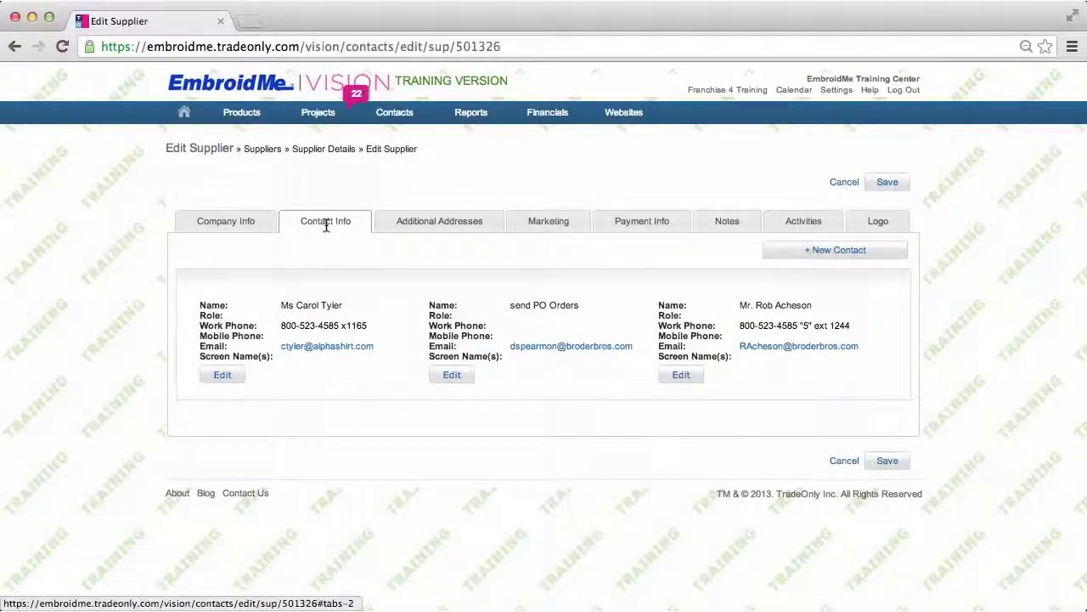
{"action": "left_click", "coordinate": [409, 219]}
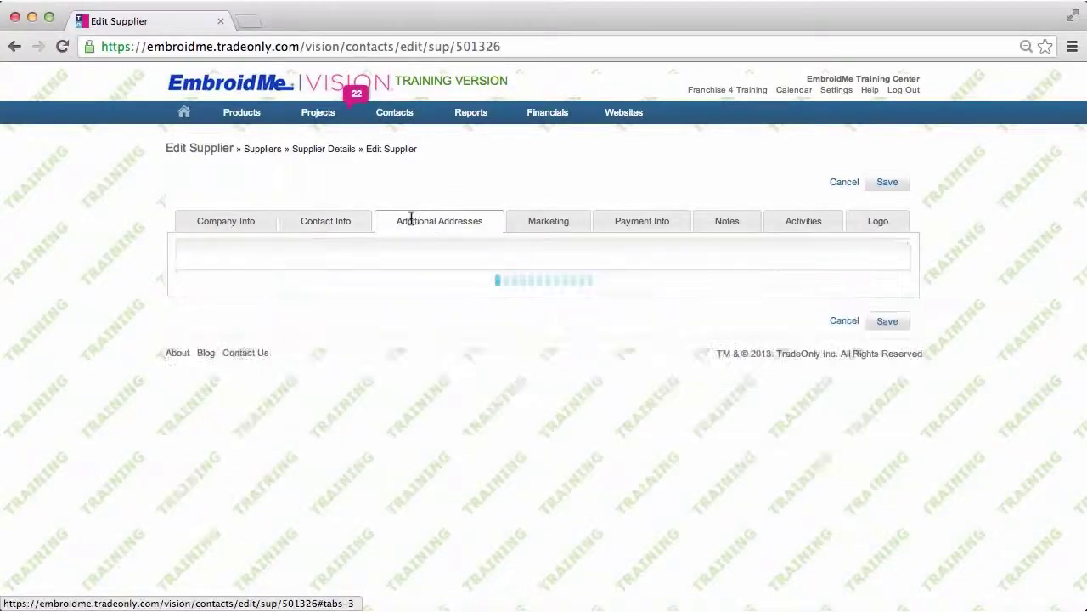
{"action": "left_click", "coordinate": [551, 222]}
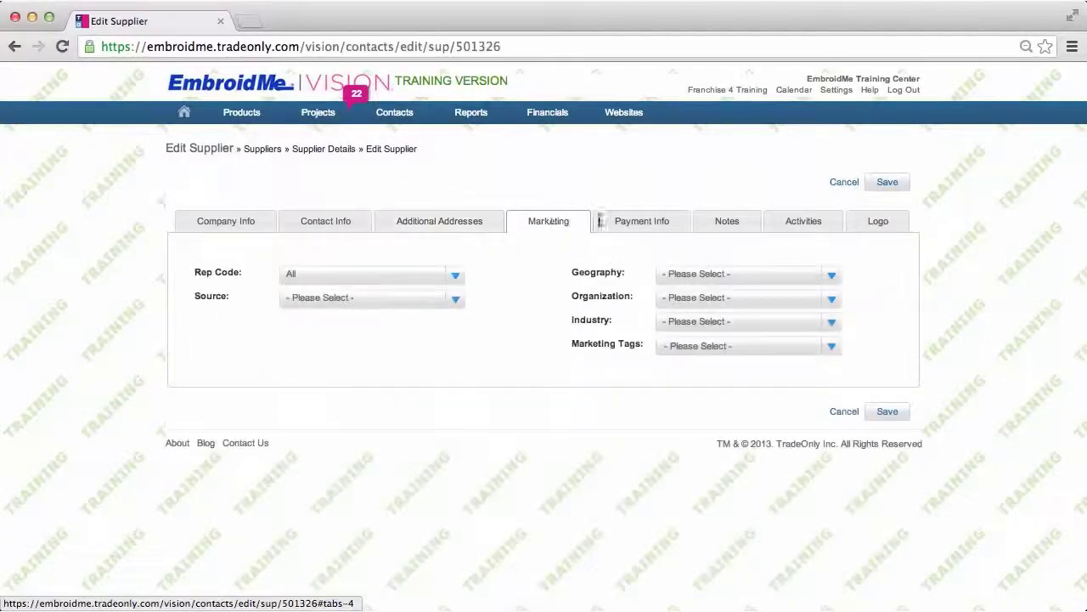
{"action": "left_click", "coordinate": [632, 219]}
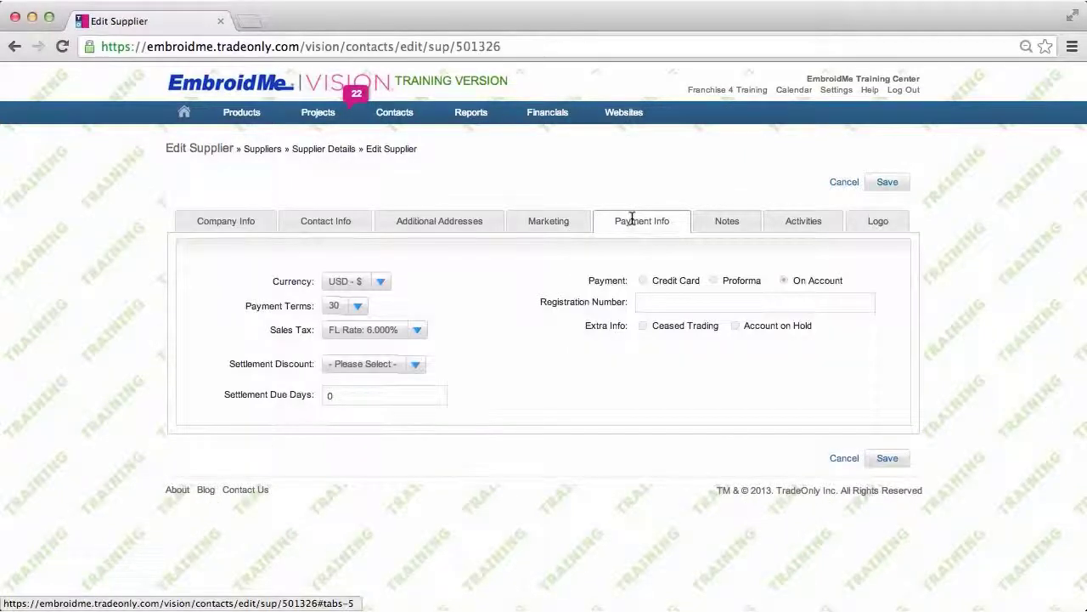
{"action": "left_click", "coordinate": [726, 223]}
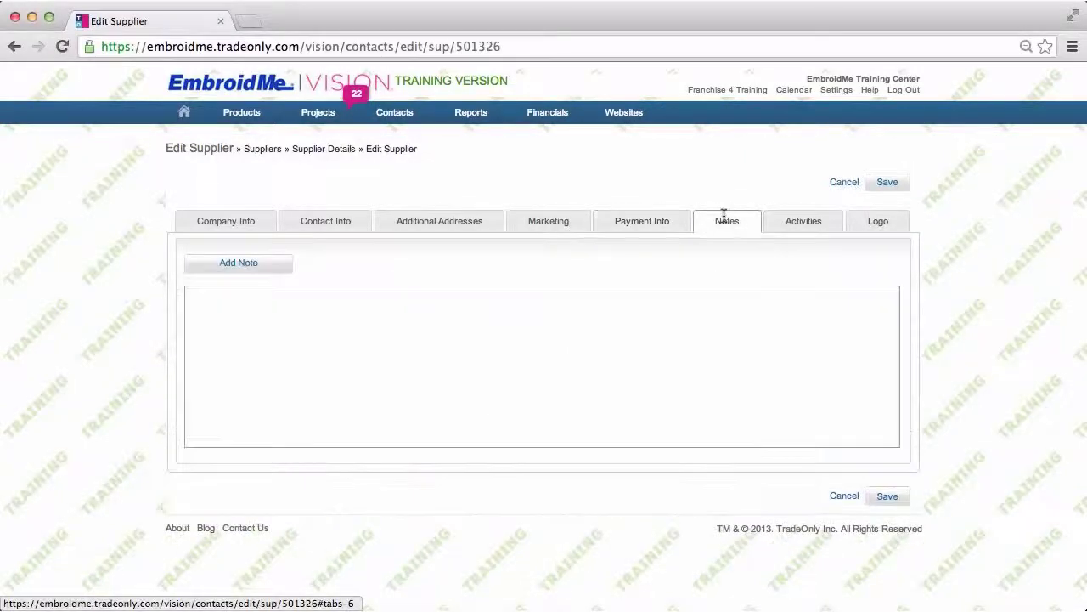
- View the supplier's Activities history, then its empty Logo section
{"action": "left_click", "coordinate": [799, 226]}
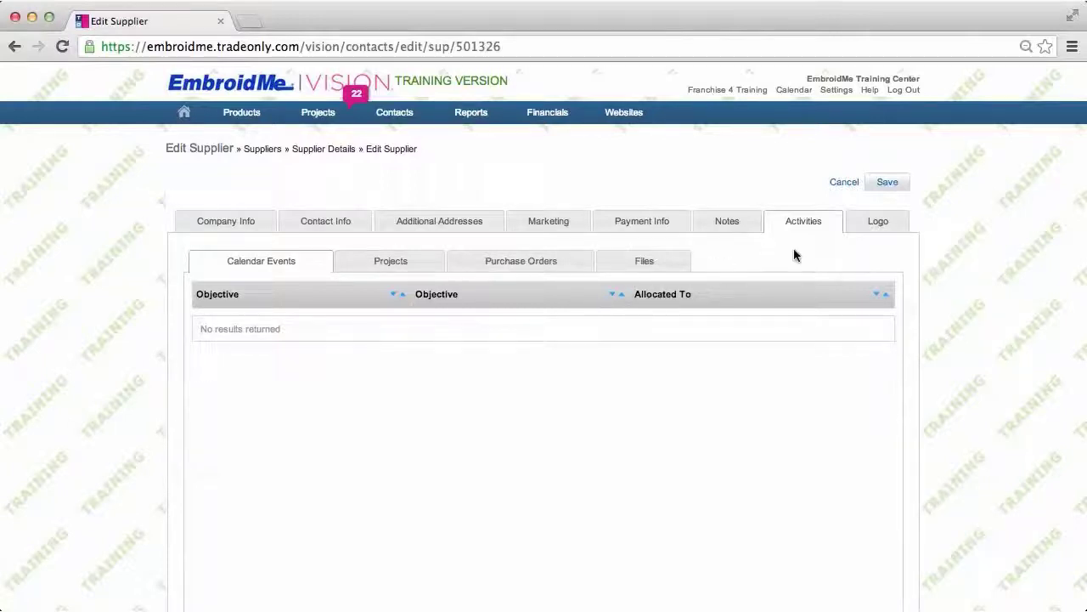
{"action": "left_click", "coordinate": [876, 222]}
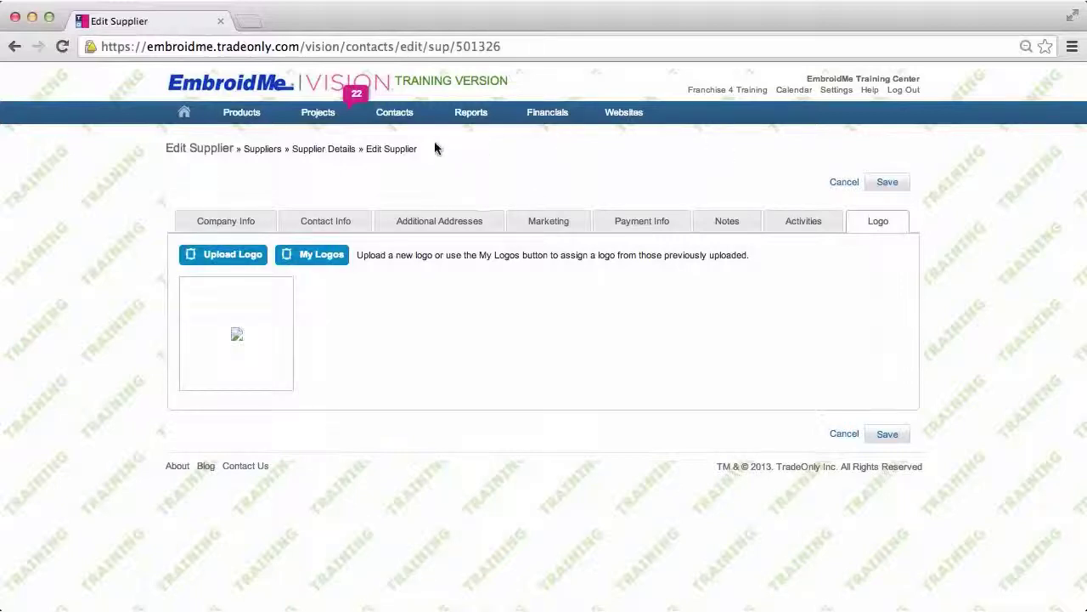
- Bring up the Contacts menu with its customer, vendor and Create New choices
{"action": "mouse_move", "coordinate": [396, 119]}
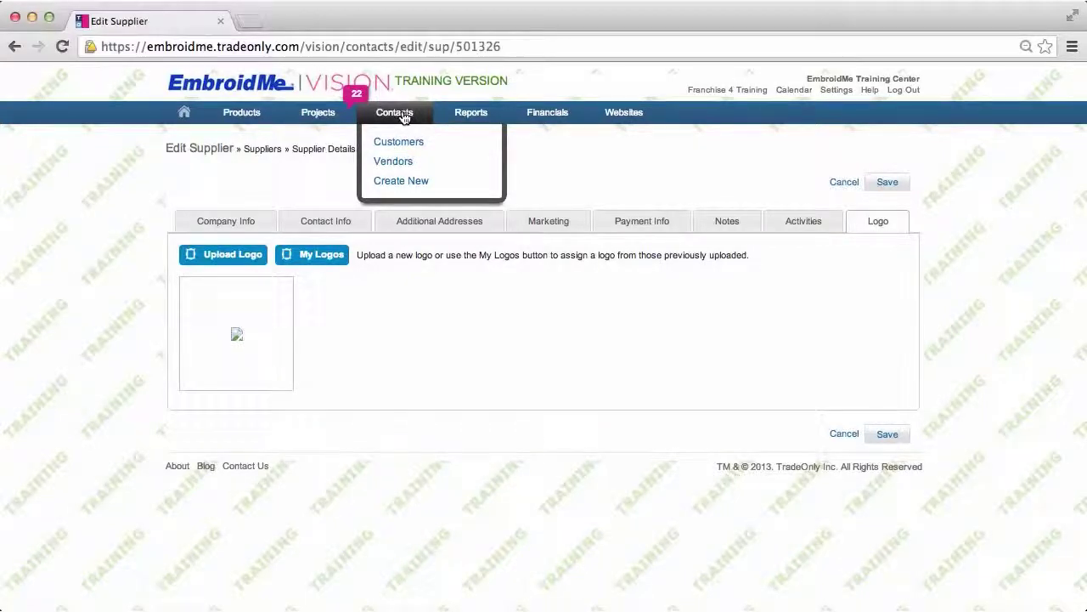
- Choose Create New under Contacts to get a blank Create Customer form
{"action": "left_click", "coordinate": [413, 184]}
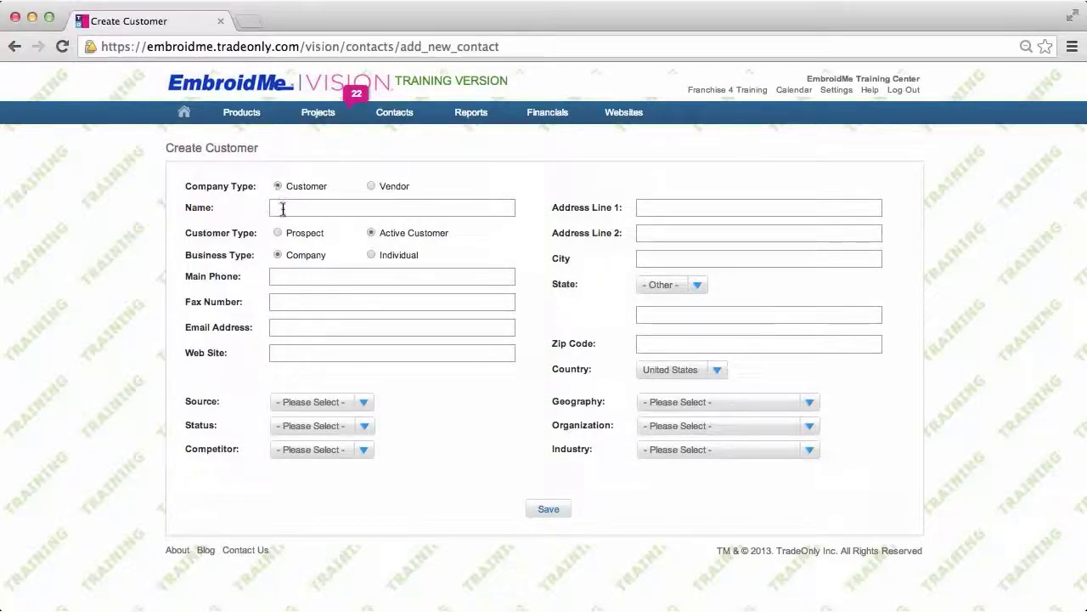
- Enter the company name 'Tracey's School House Rock' and accept the suggested main phone number
{"action": "left_click", "coordinate": [283, 209]}
{"action": "type", "text": "Tracey"}
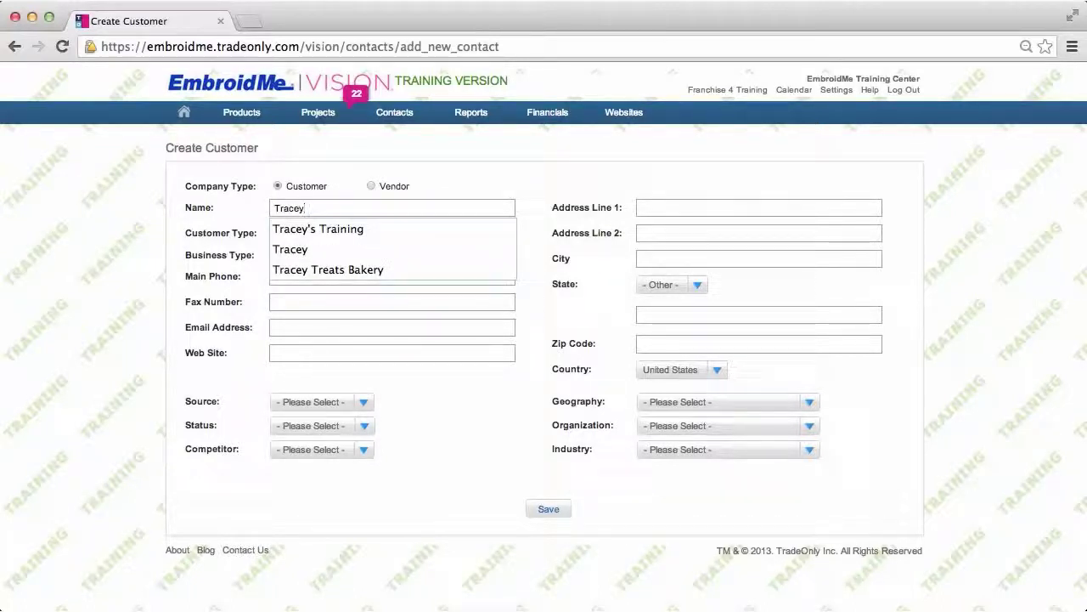
{"action": "type", "text": "'s"}
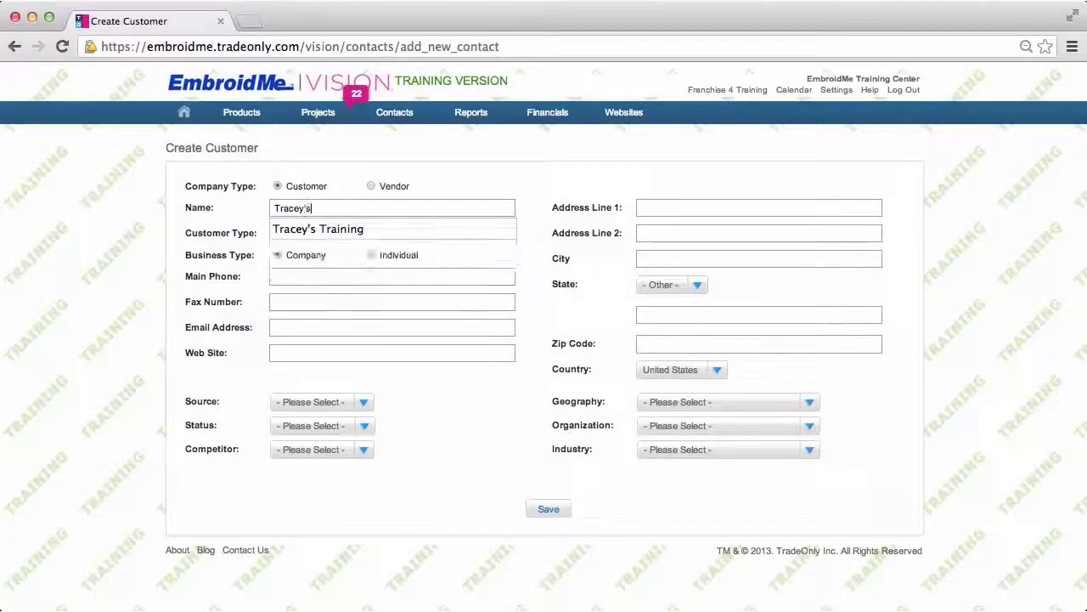
{"action": "type", "text": " Scho"}
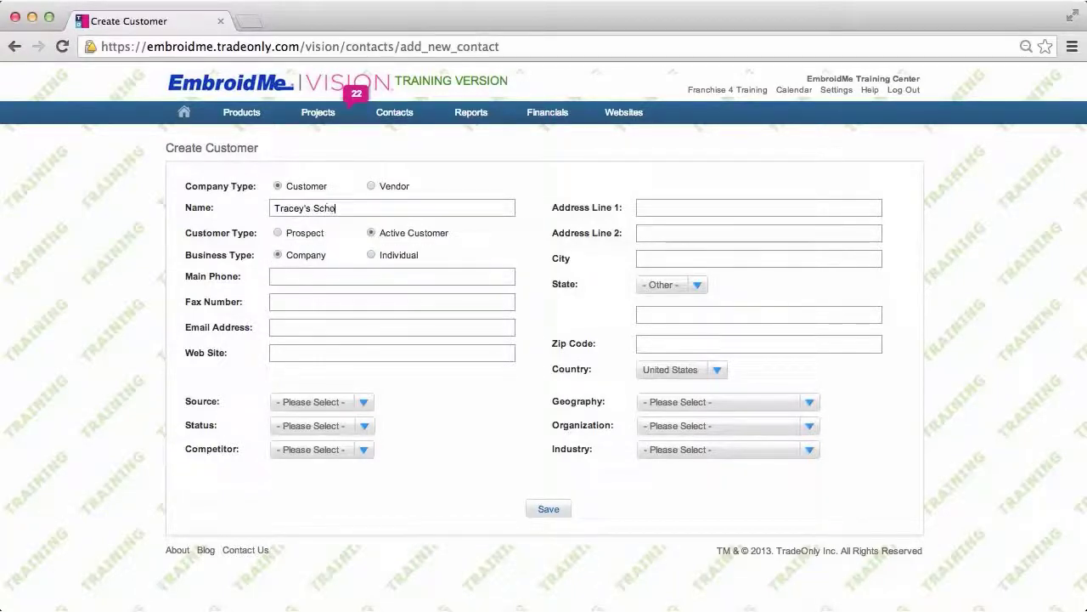
{"action": "type", "text": "ol House Rock"}
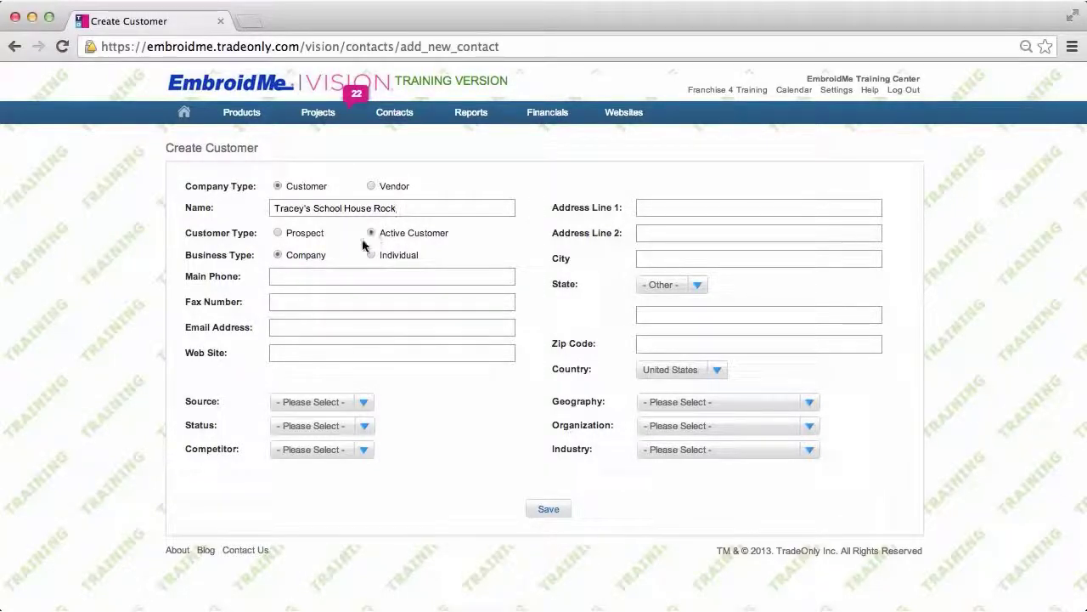
{"action": "left_click", "coordinate": [299, 271]}
{"action": "type", "text": "(714"}
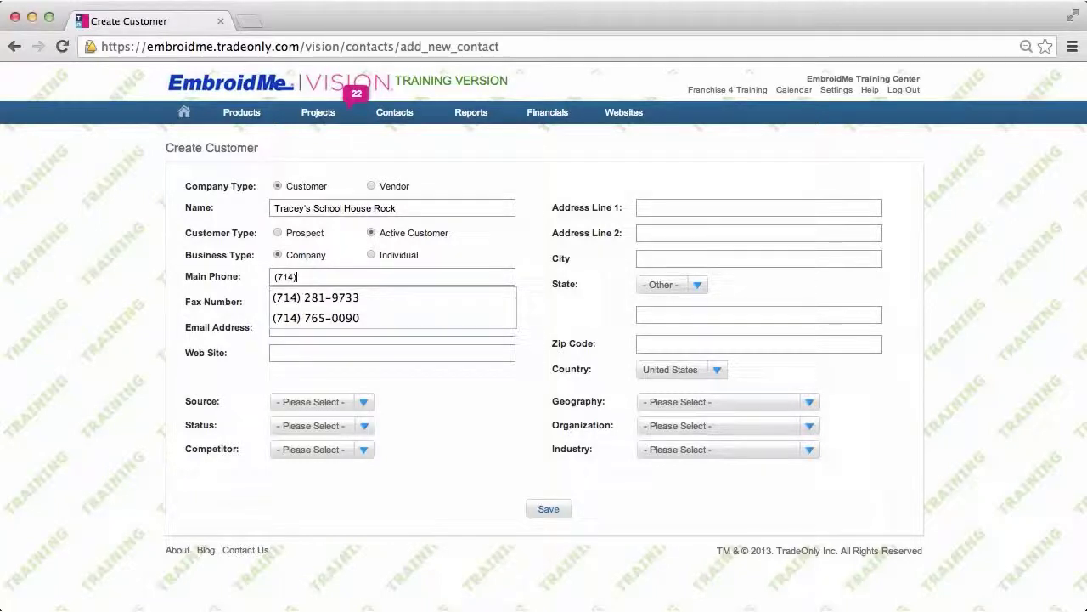
{"action": "left_click", "coordinate": [301, 297]}
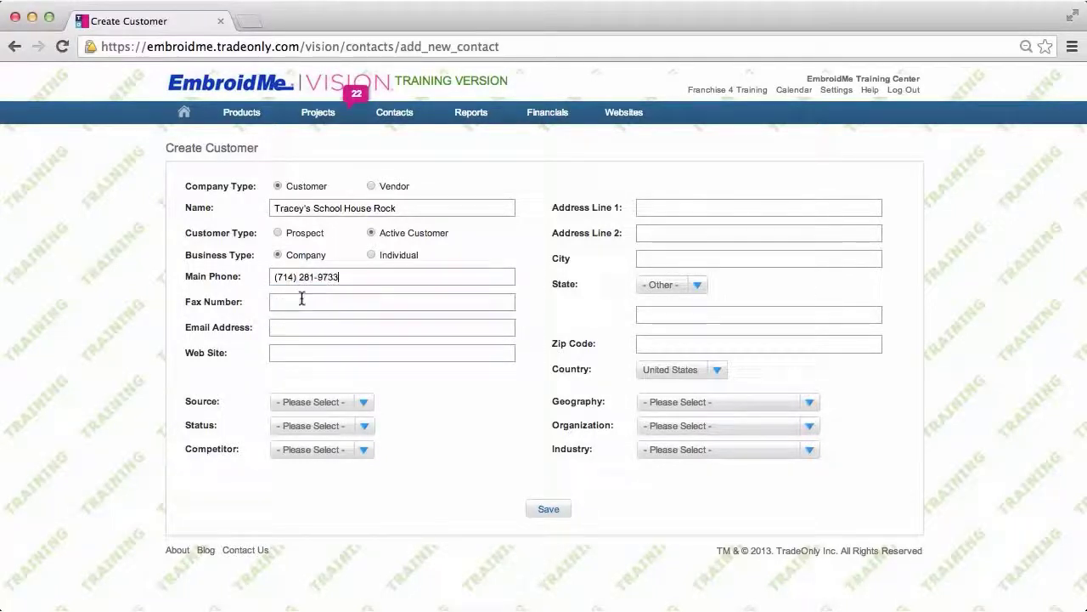
{"action": "left_click", "coordinate": [293, 328]}
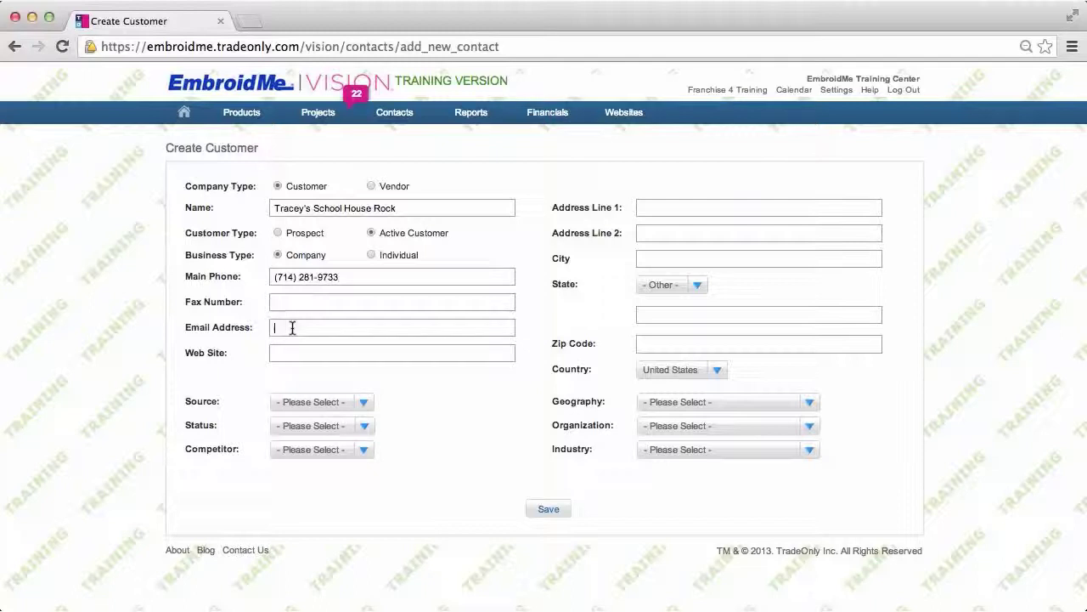
{"action": "type", "text": "w"}
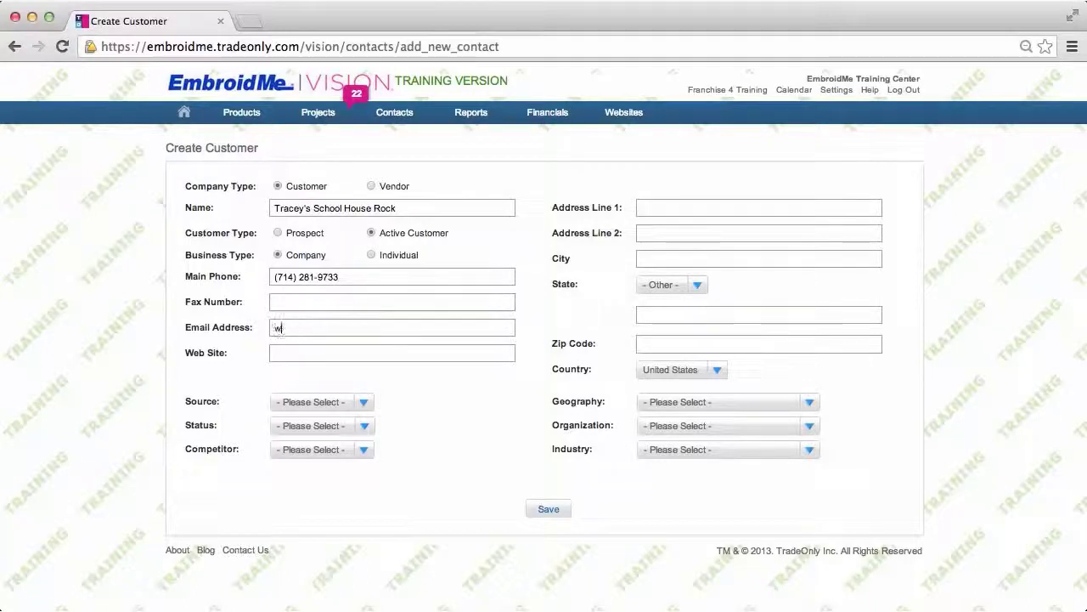
{"action": "type", "text": "a"}
{"action": "key", "text": "BackSpace"}
{"action": "key", "text": "BackSpace"}
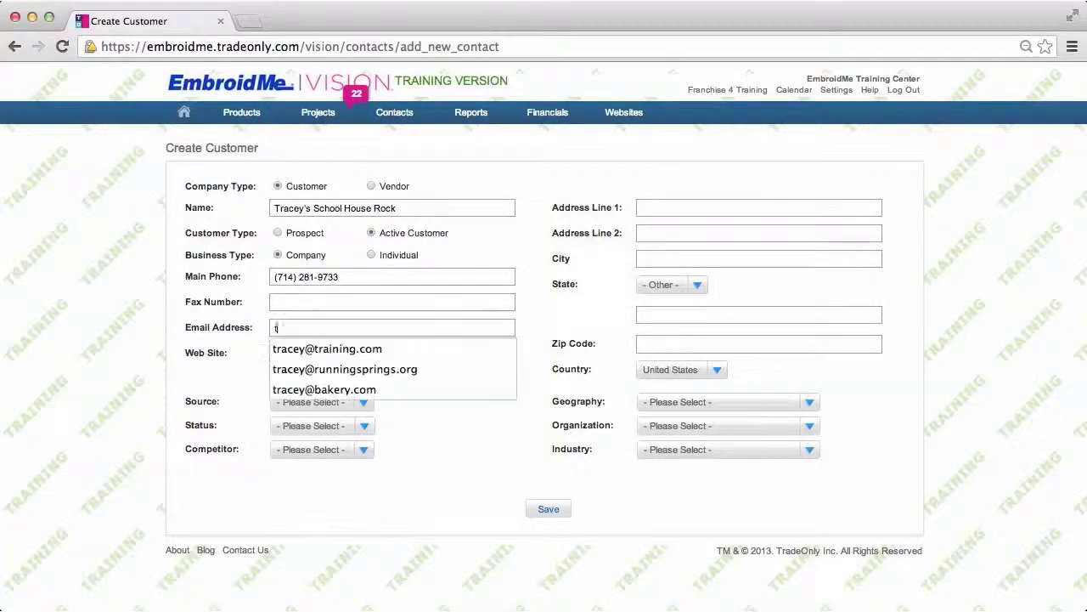
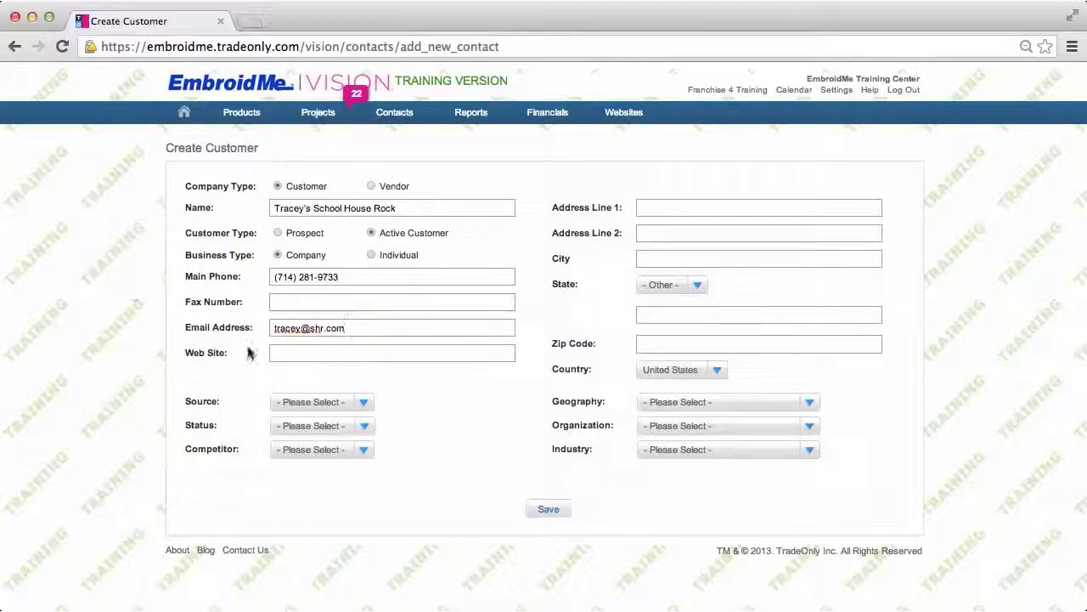
{"action": "left_click", "coordinate": [288, 351]}
{"action": "type", "text": "w"}
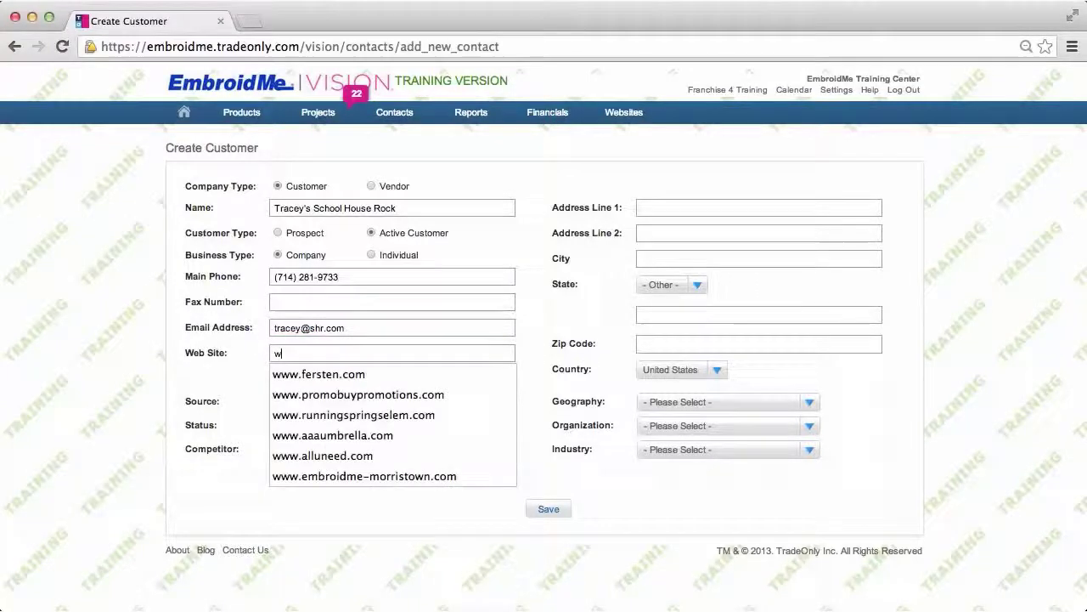
{"action": "type", "text": "ww.s"}
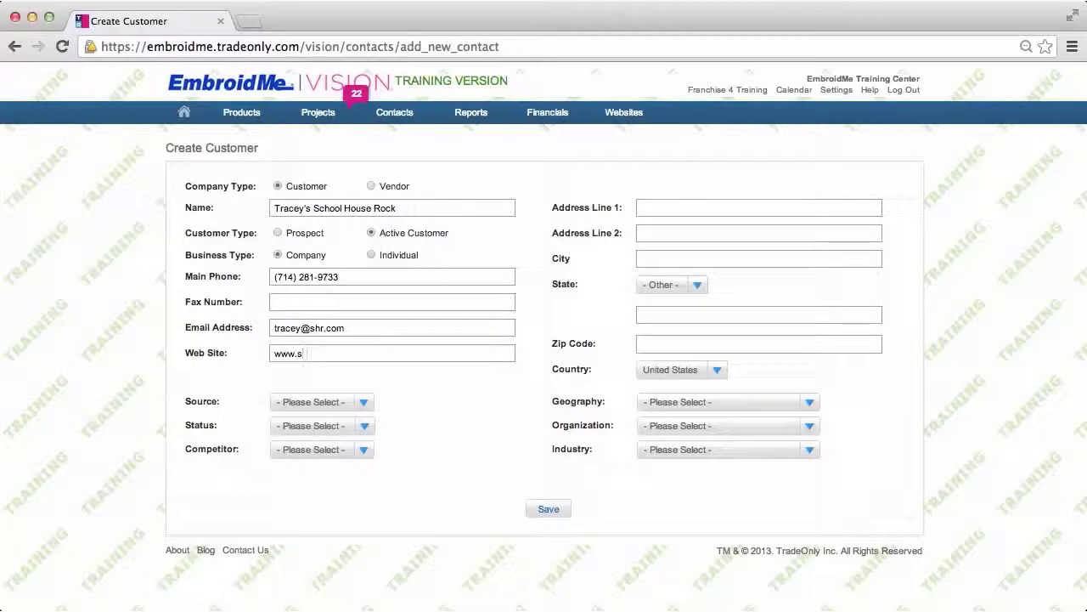
{"action": "type", "text": "hr.com"}
- Enter the customer's street address, city, California as the state, and zip code
{"action": "left_click", "coordinate": [664, 207]}
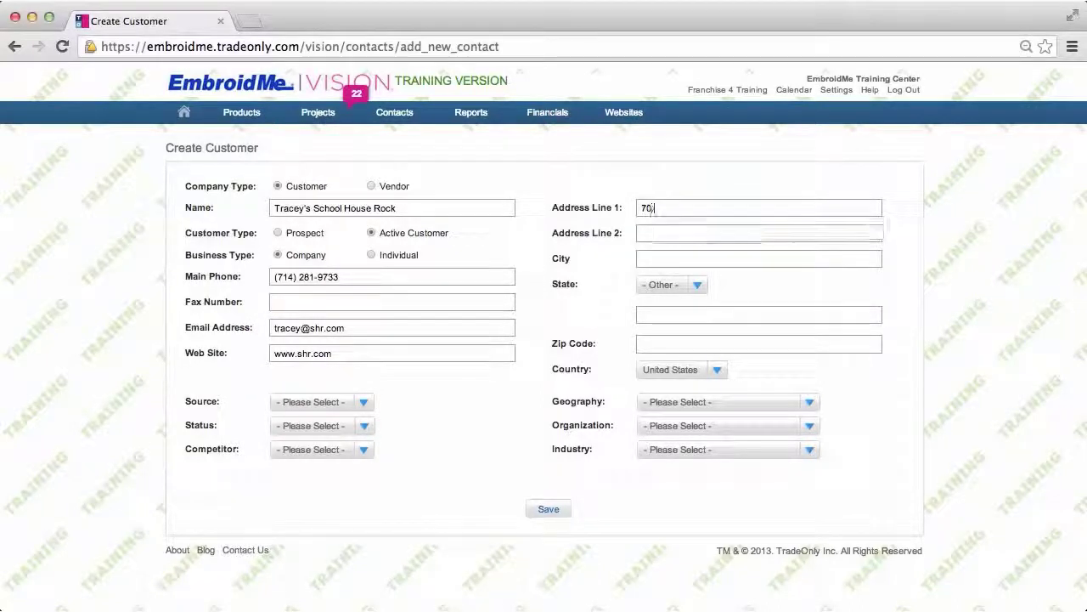
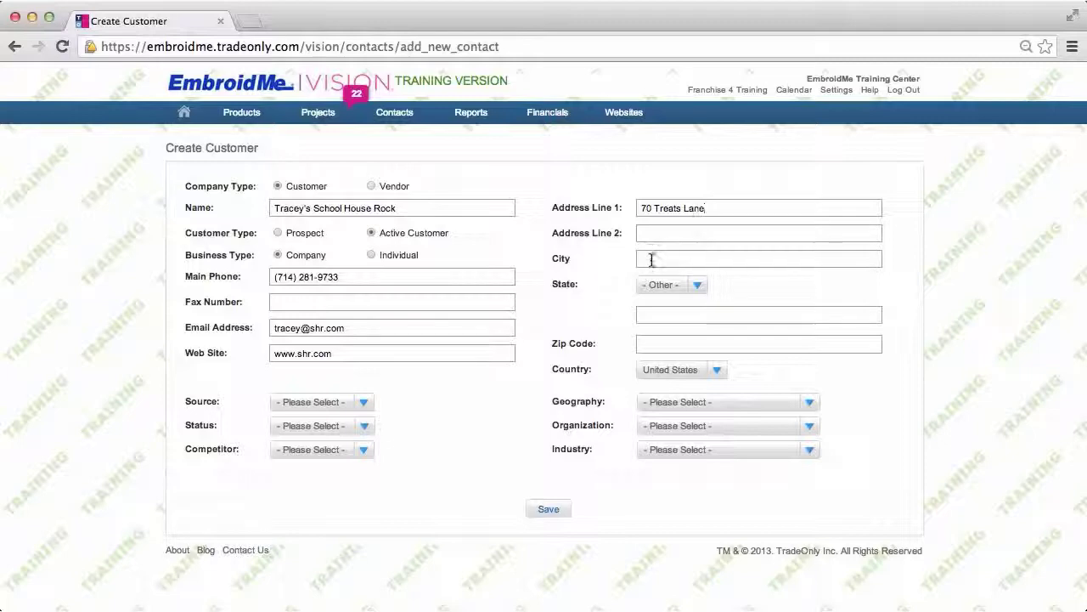
{"action": "left_click", "coordinate": [651, 260]}
{"action": "type", "text": "Anahei"}
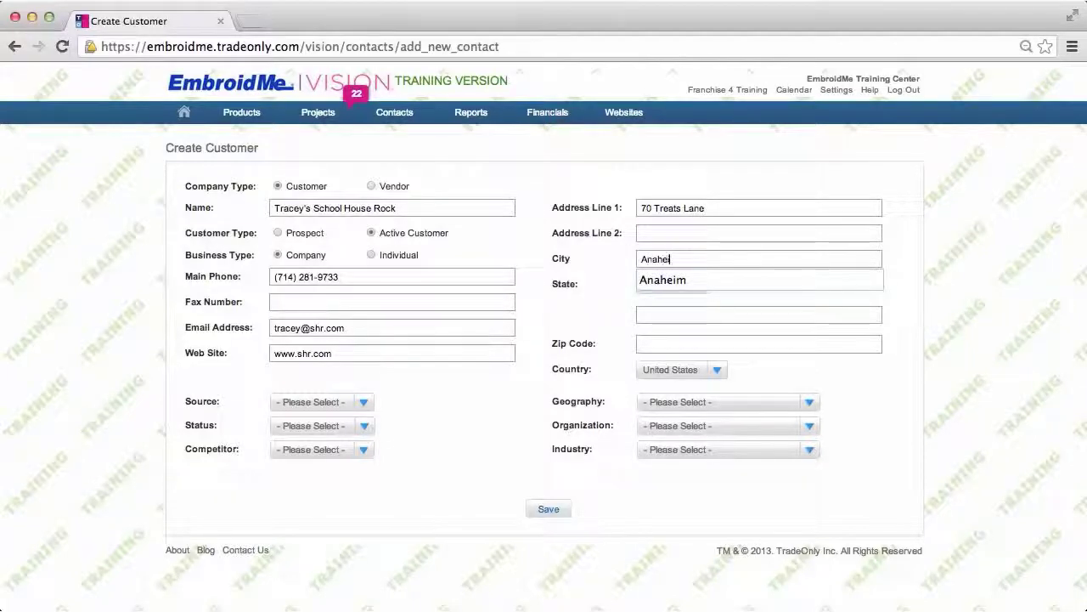
{"action": "type", "text": "m"}
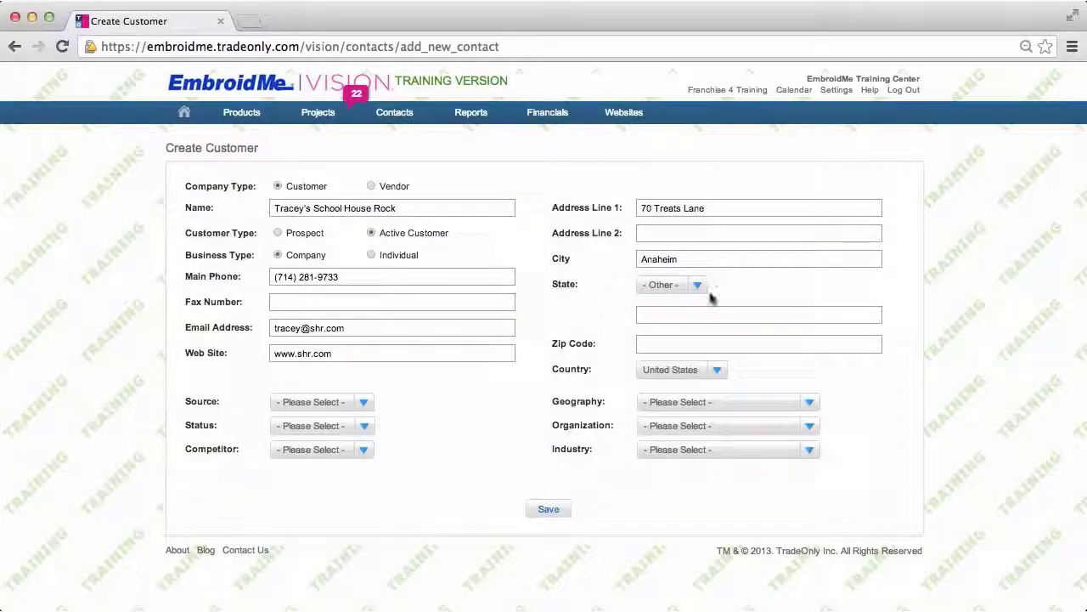
{"action": "left_click", "coordinate": [699, 285]}
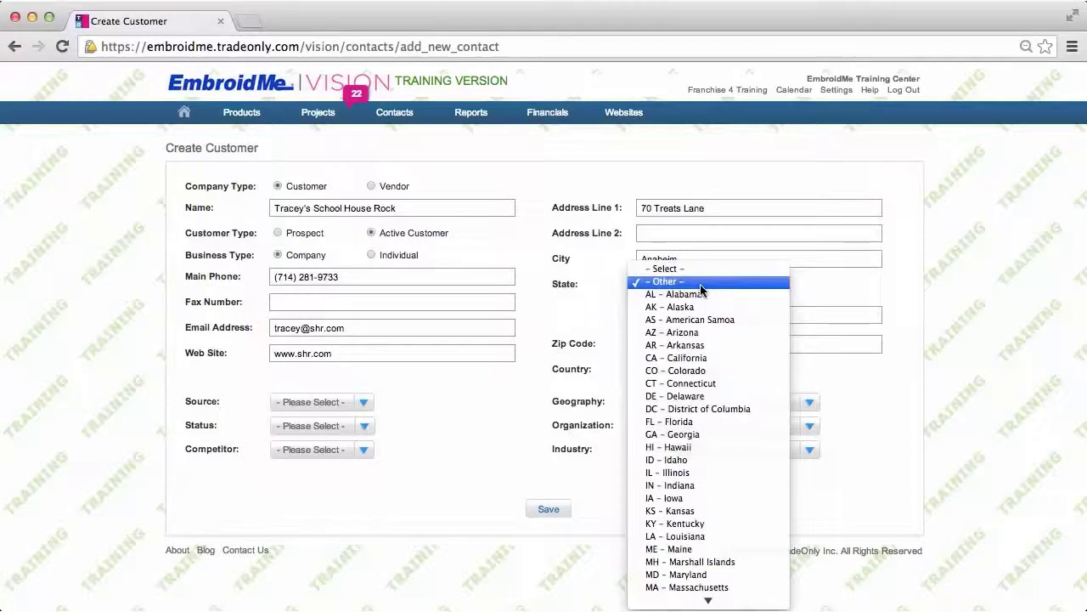
{"action": "left_click", "coordinate": [667, 359]}
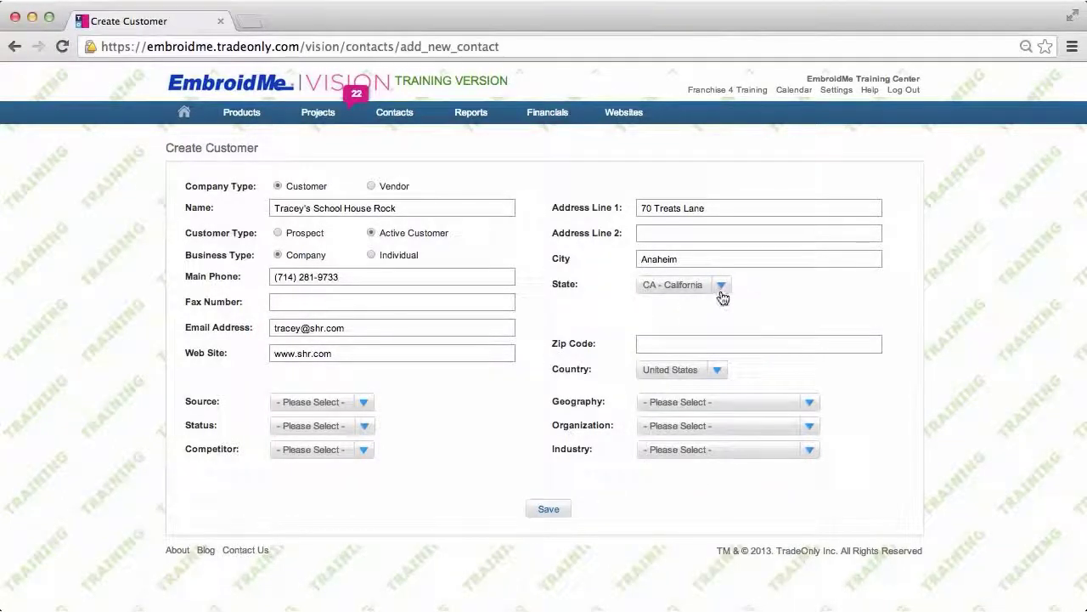
{"action": "left_click", "coordinate": [655, 344]}
{"action": "type", "text": "92808"}
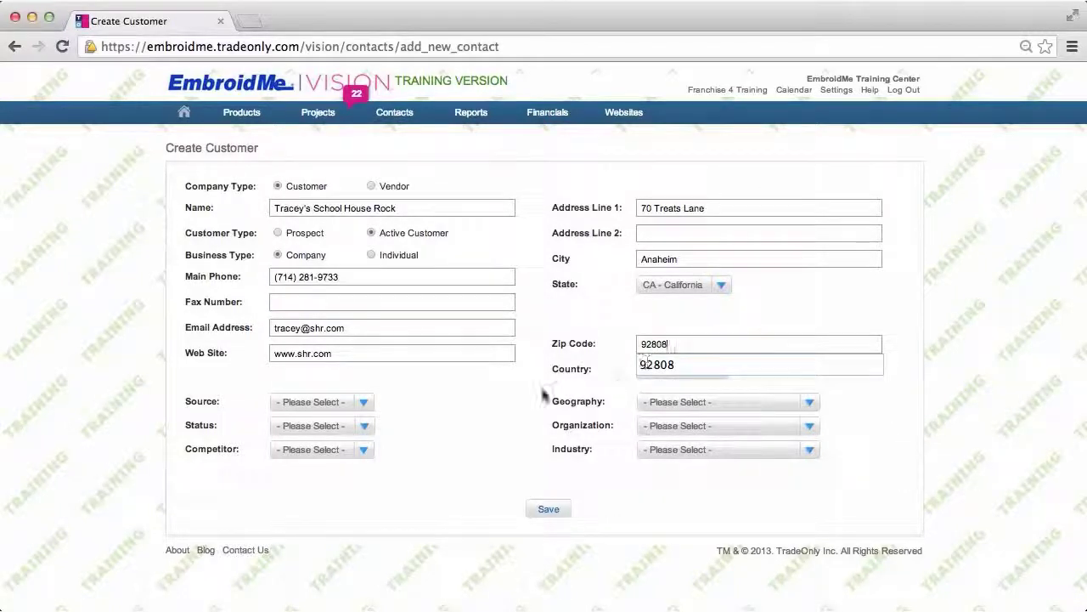
{"action": "left_click", "coordinate": [519, 385]}
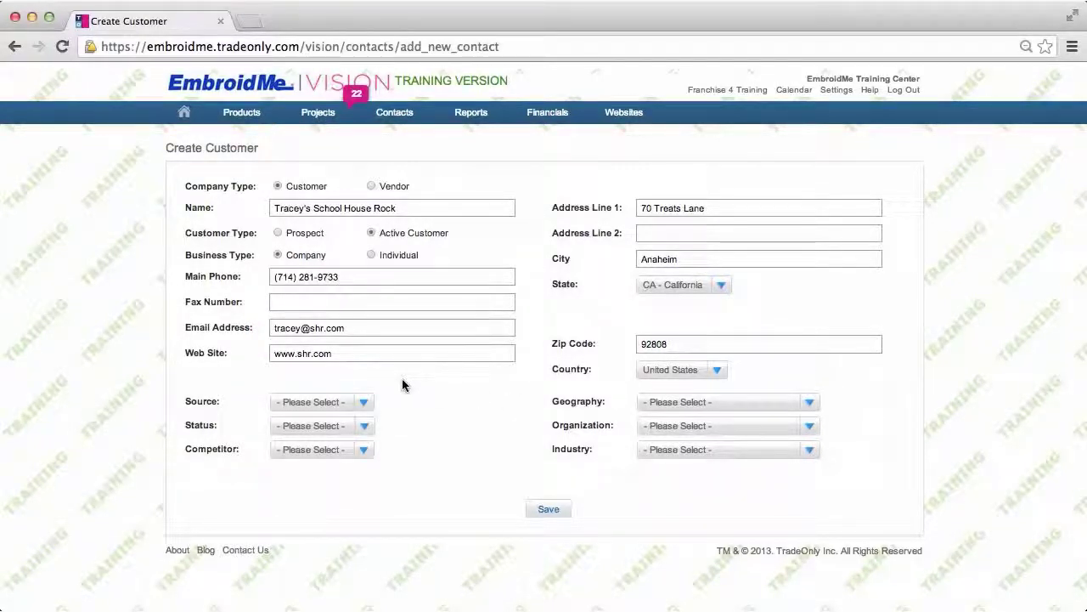
- Set the source to Expo 2013 and the status to Standard Account
{"action": "left_click", "coordinate": [368, 406]}
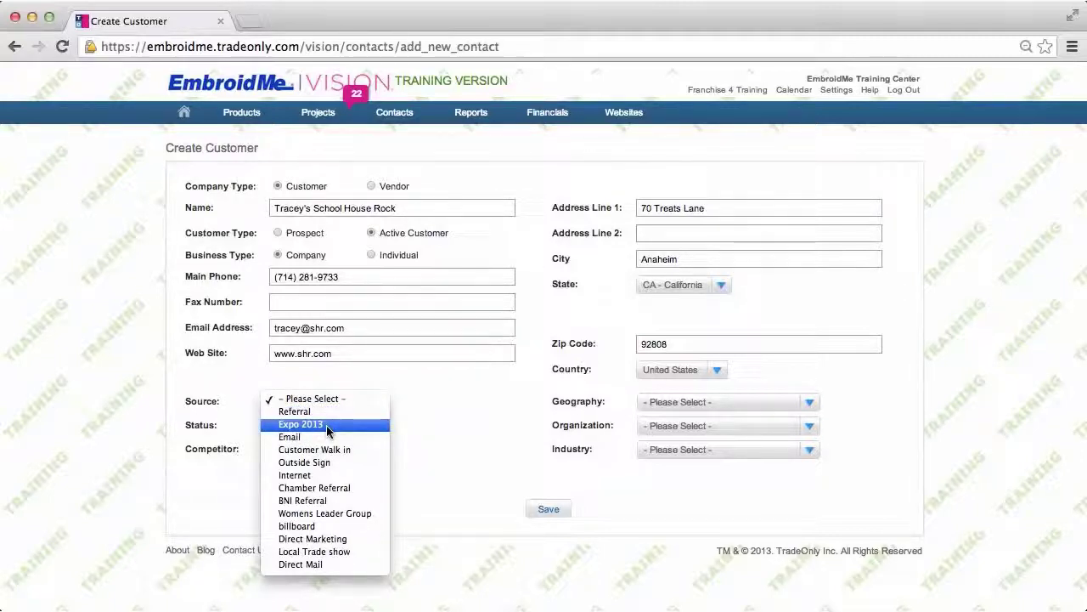
{"action": "left_click", "coordinate": [326, 424]}
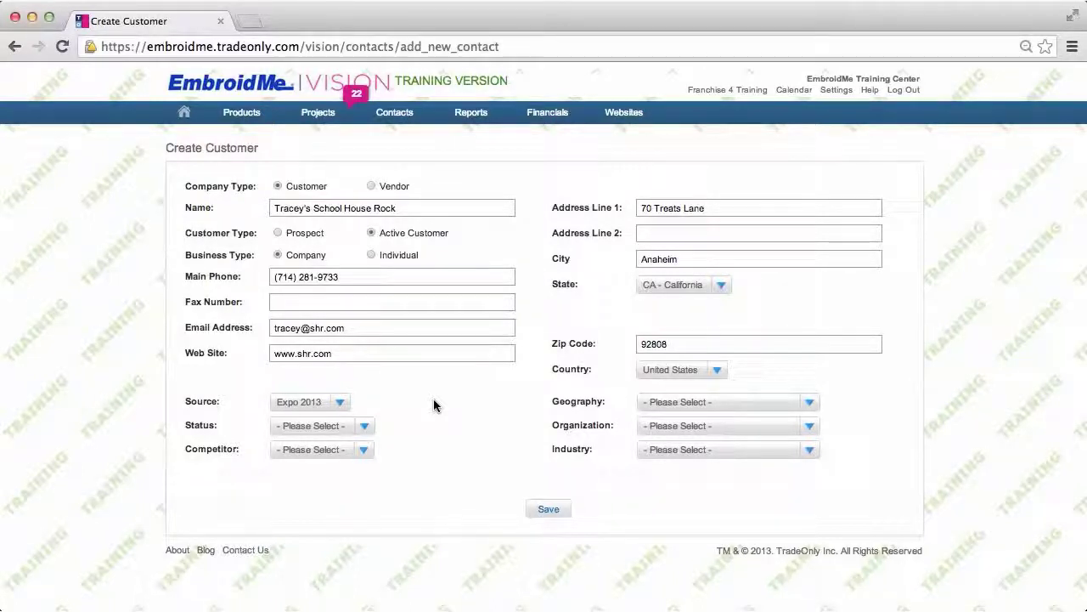
{"action": "left_click", "coordinate": [363, 427]}
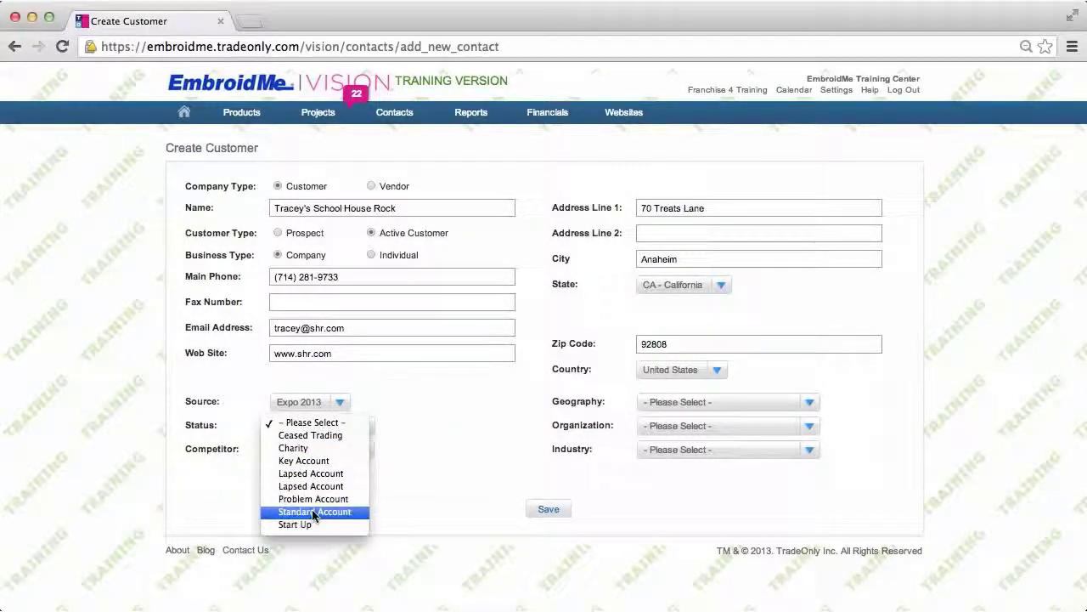
{"action": "left_click", "coordinate": [312, 513]}
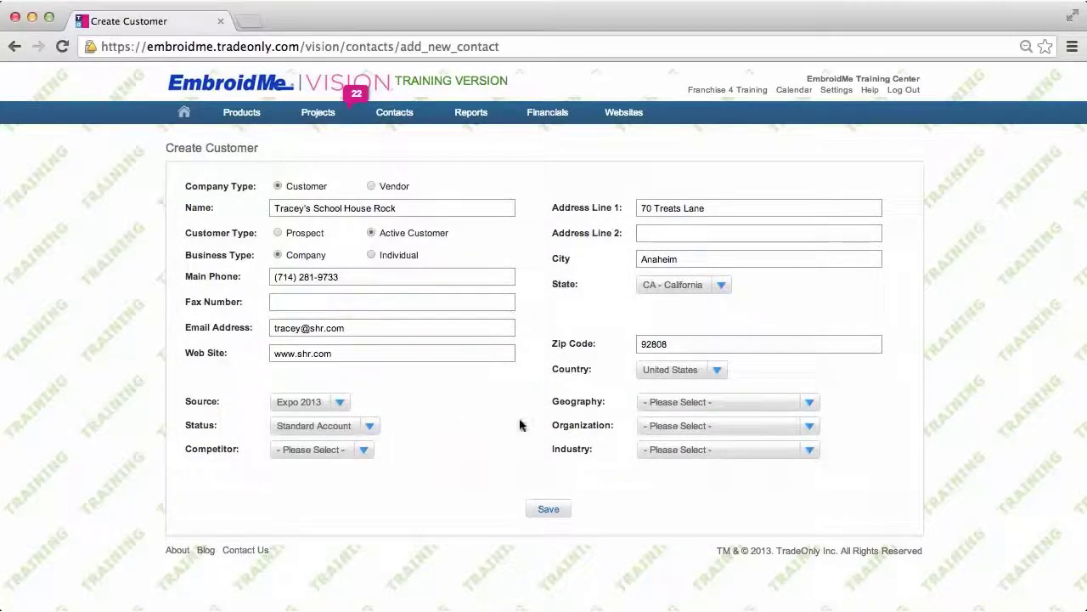
- Set geography West Coast, organization Small Business, and industry Art, Music and Entertainment
{"action": "left_click", "coordinate": [812, 403]}
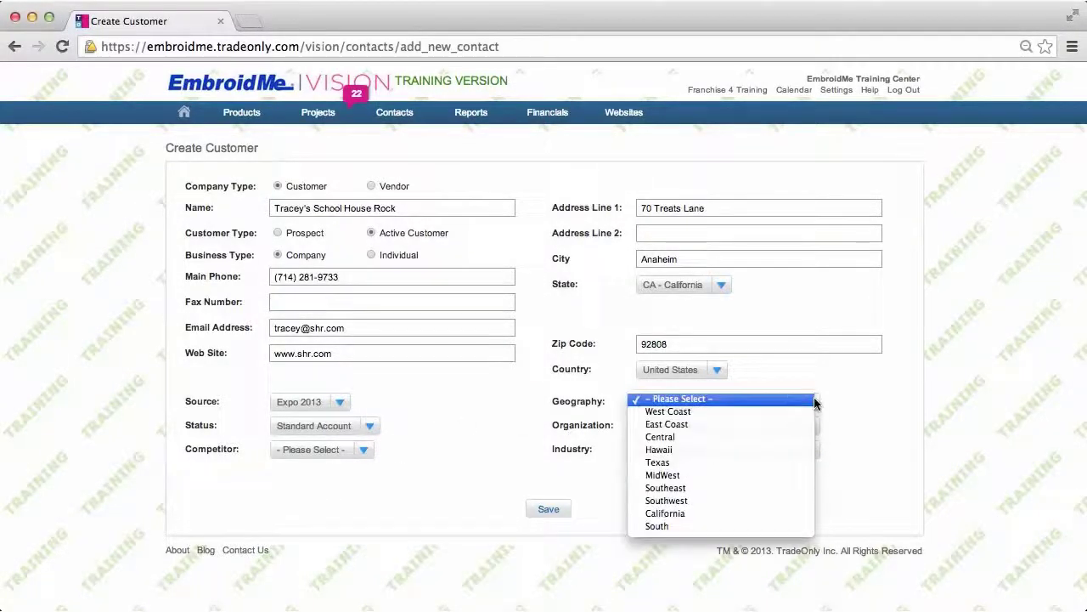
{"action": "left_click", "coordinate": [667, 411]}
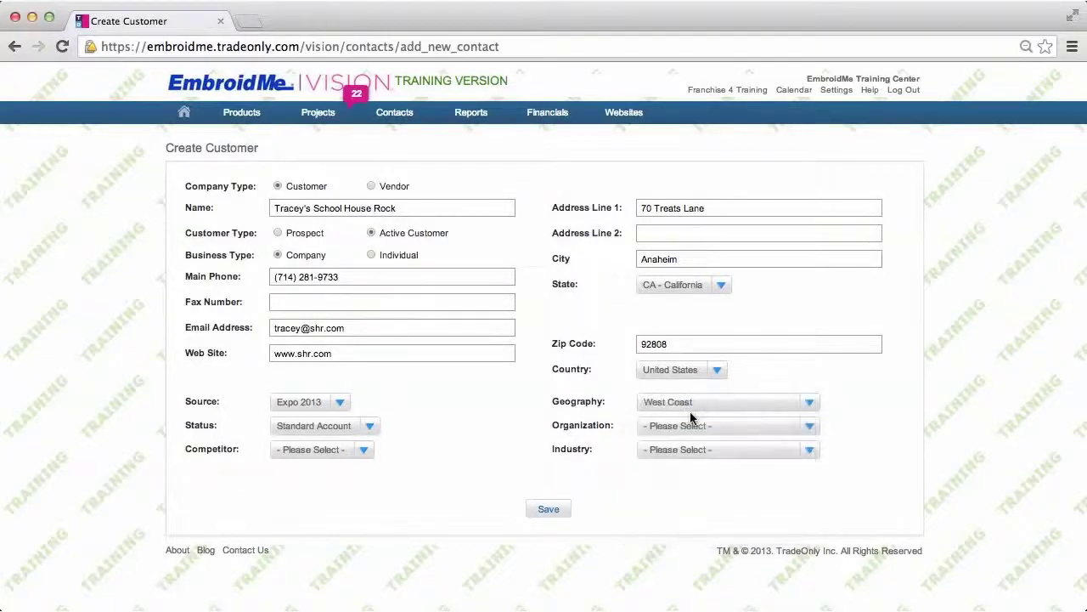
{"action": "left_click", "coordinate": [808, 428]}
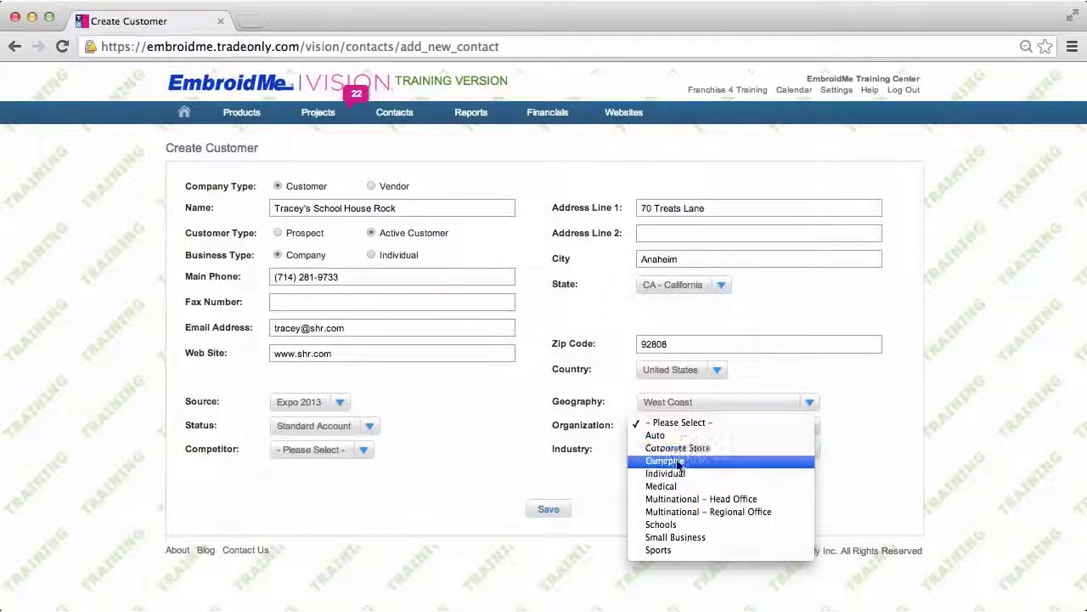
{"action": "left_click", "coordinate": [677, 537]}
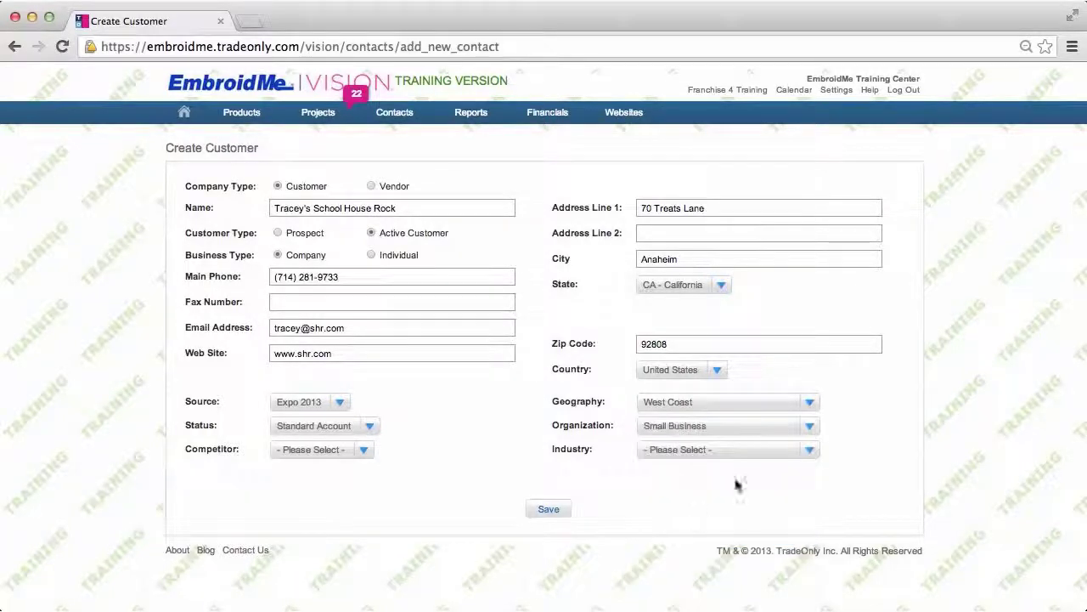
{"action": "left_click", "coordinate": [811, 449]}
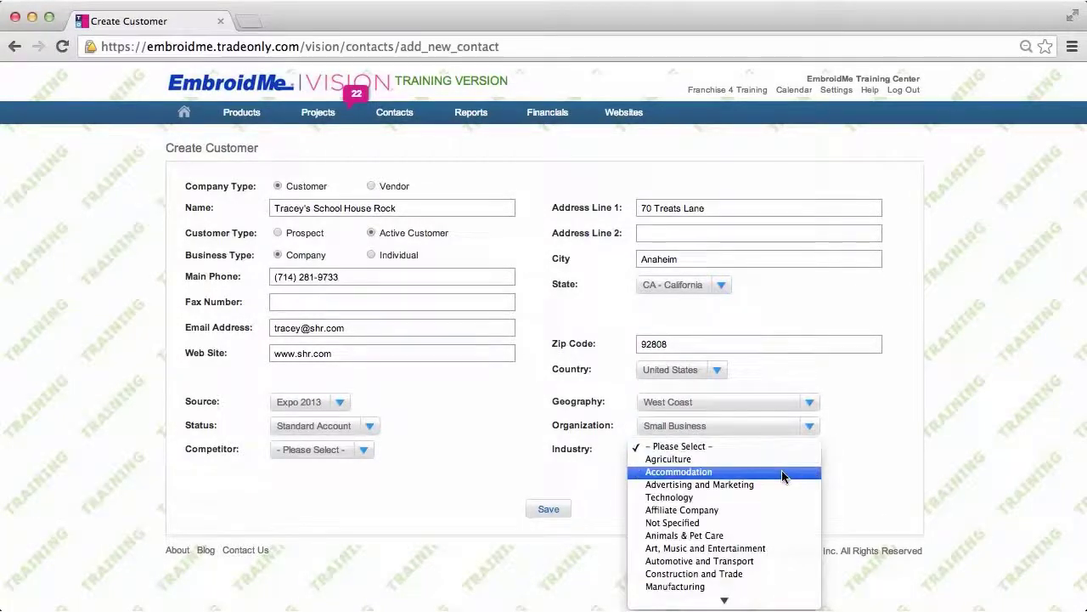
{"action": "scroll", "coordinate": [782, 469], "scroll_direction": "down", "scroll_amount": 5}
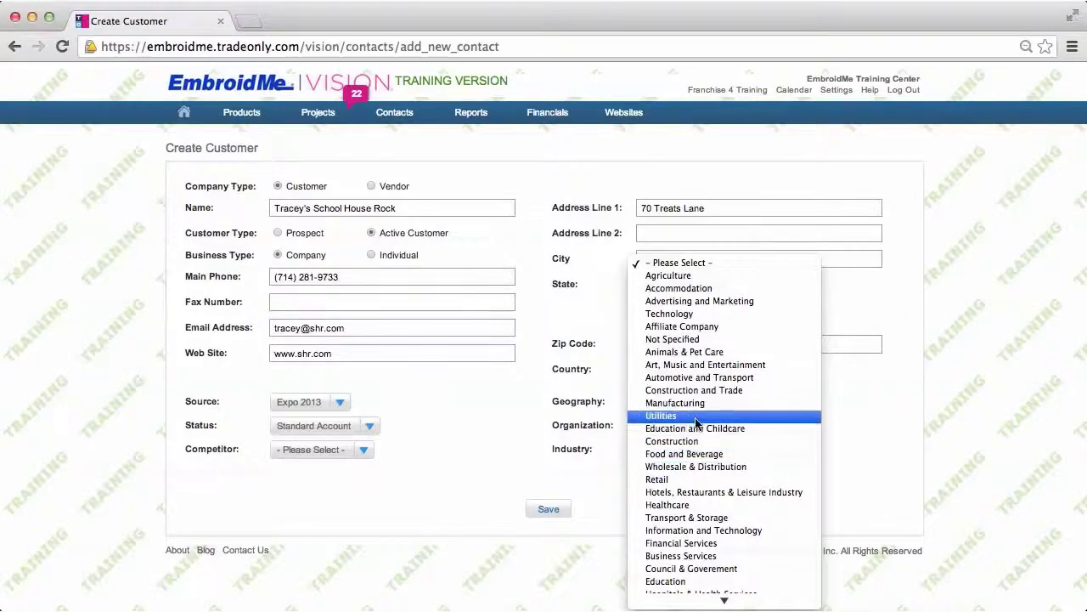
{"action": "left_click", "coordinate": [706, 370]}
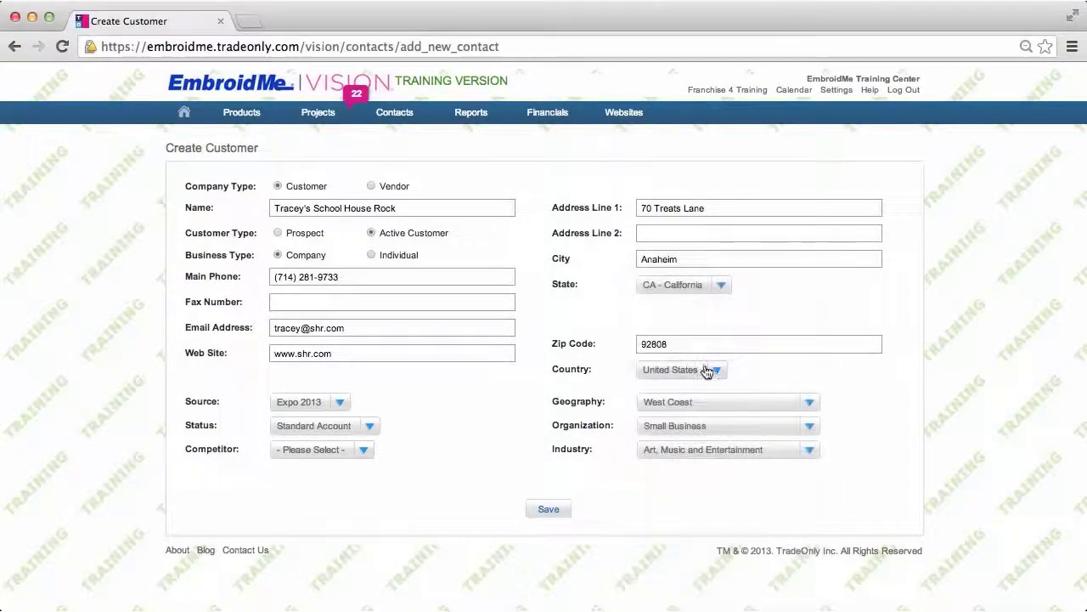
- Save the customer record and show its Contact Info section, still with no contacts
{"action": "left_click", "coordinate": [550, 511]}
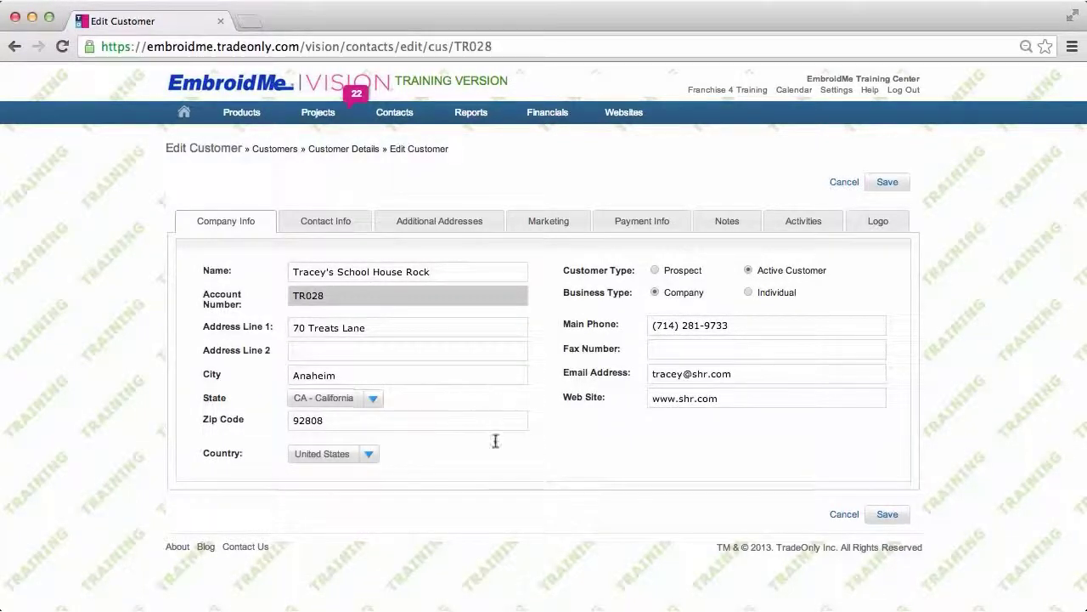
{"action": "left_click", "coordinate": [345, 226]}
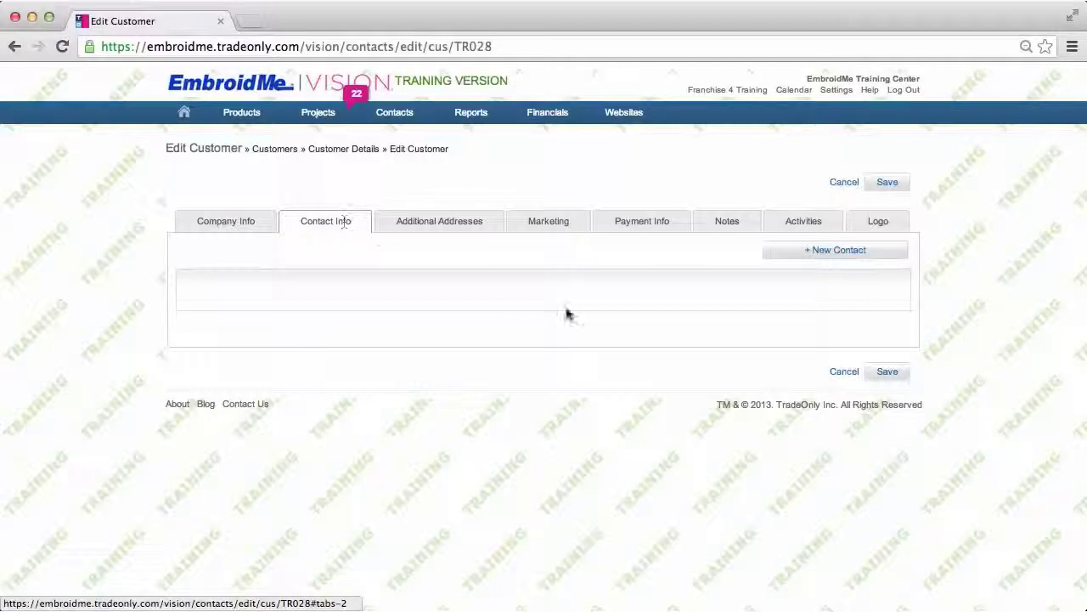
- Start a new contact and enter the contact's first and last name, work phone and e-mail
{"action": "left_click", "coordinate": [822, 252]}
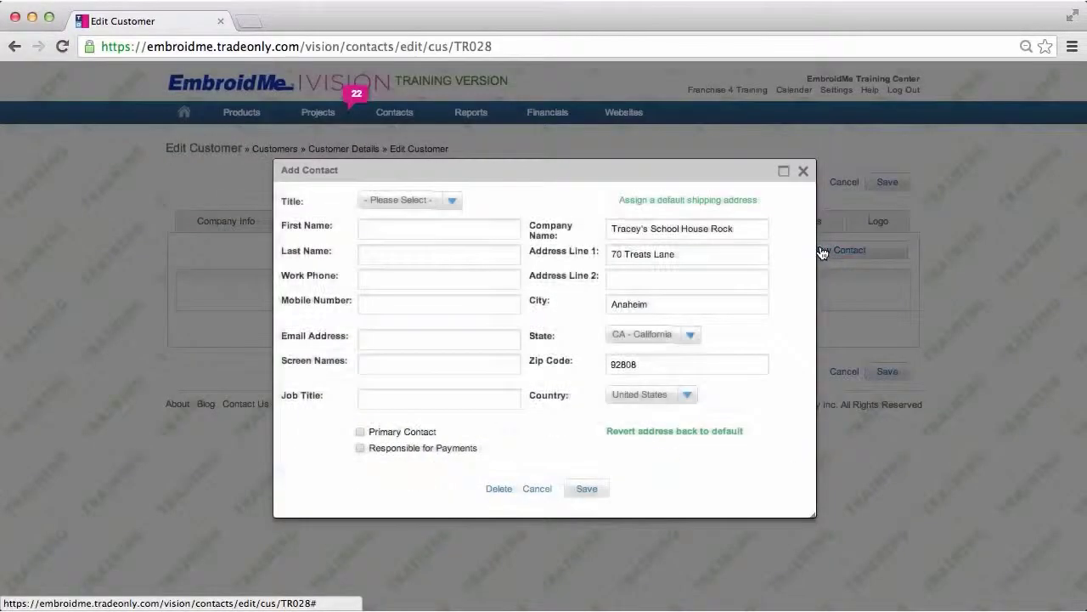
{"action": "left_click", "coordinate": [396, 228]}
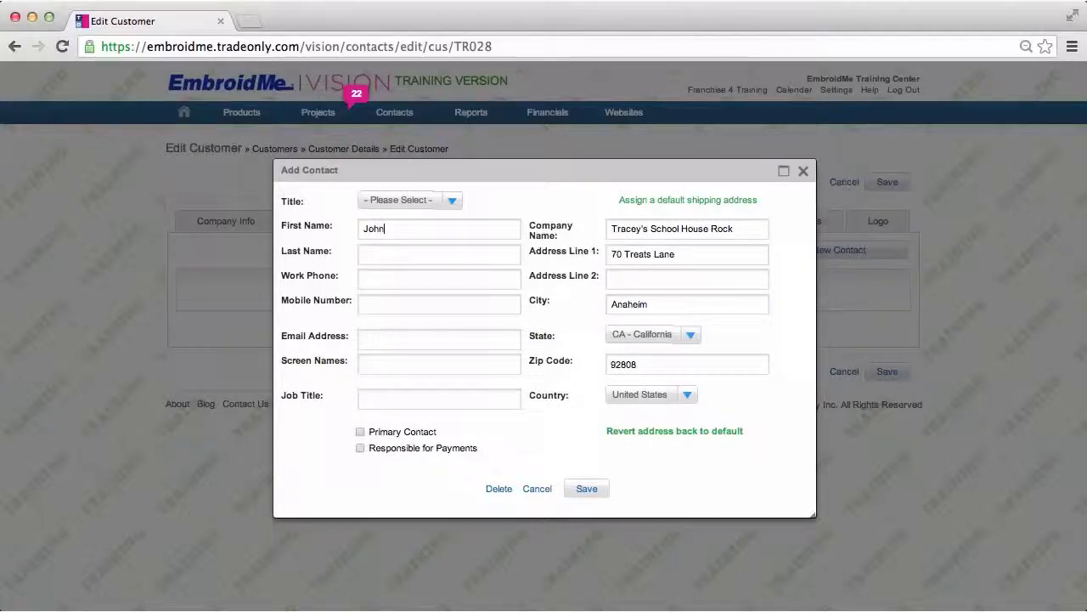
{"action": "key", "text": "Tab"}
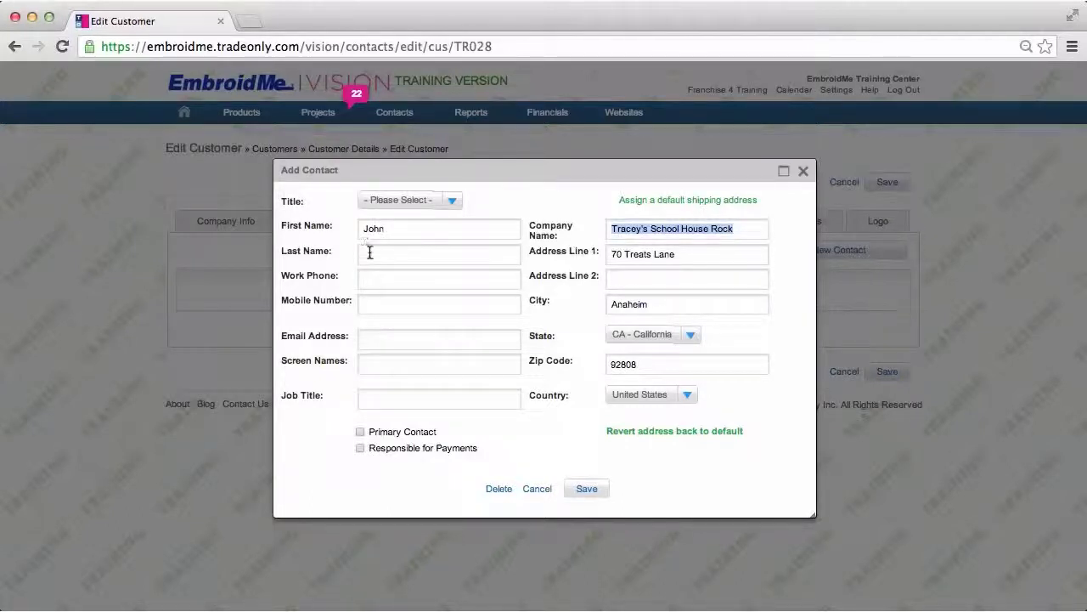
{"action": "left_click", "coordinate": [368, 253]}
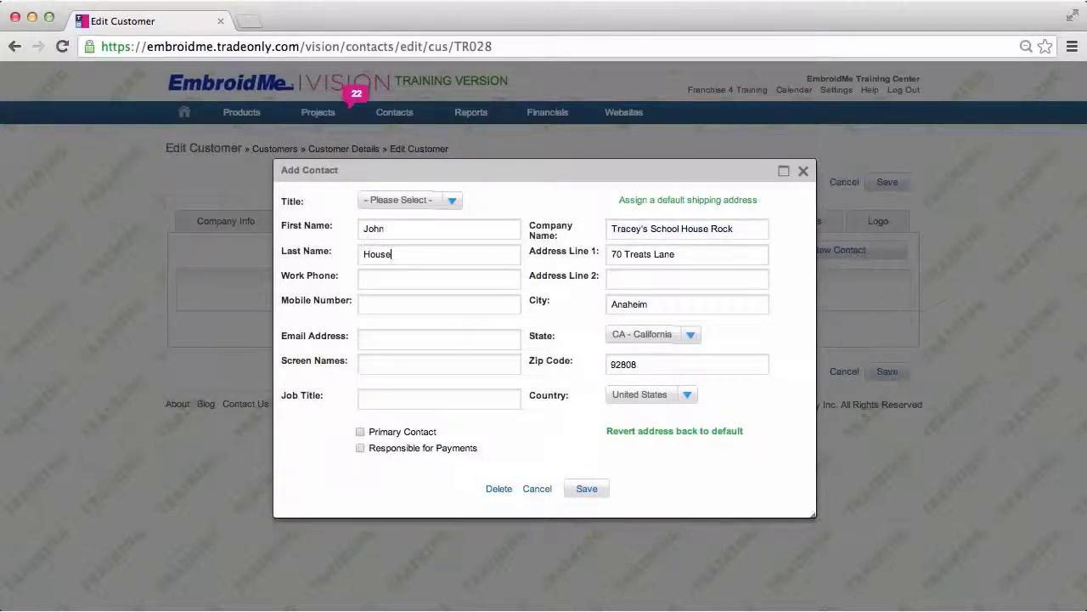
{"action": "left_click", "coordinate": [368, 274]}
{"action": "left_click", "coordinate": [382, 338]}
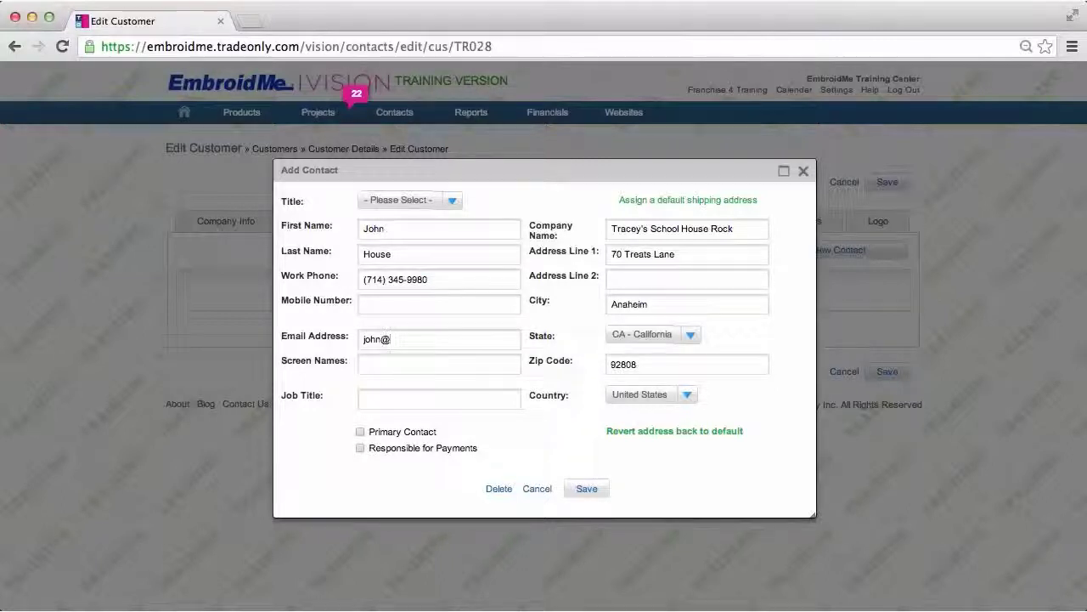
- Mark the contact responsible for payments, replace the street address, and save the contact
{"action": "left_click", "coordinate": [360, 447]}
{"action": "left_click_drag", "start_coordinate": [686, 255], "coordinate": [603, 254]}
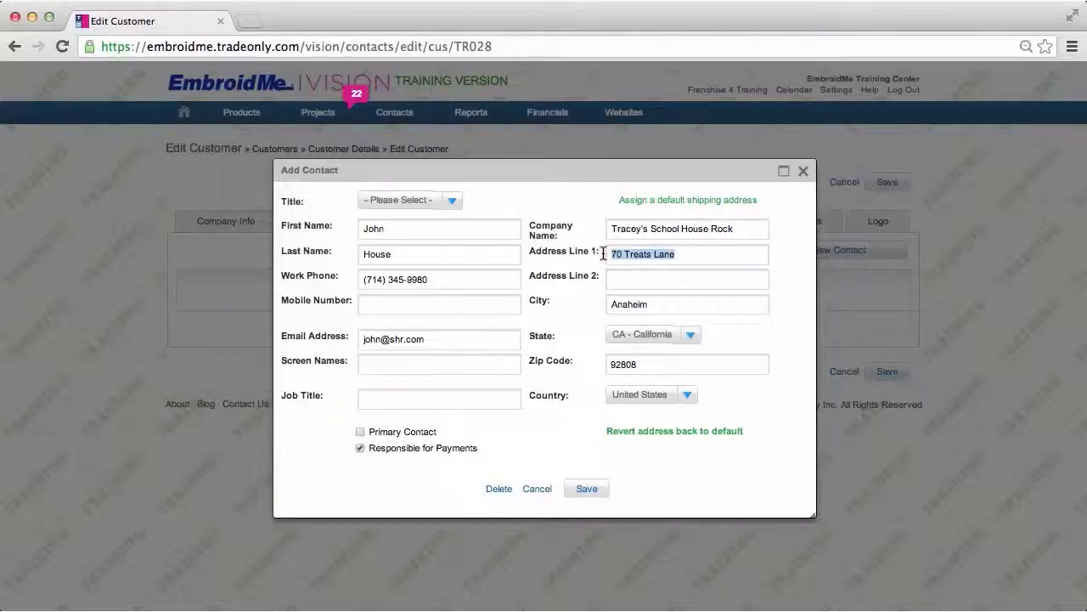
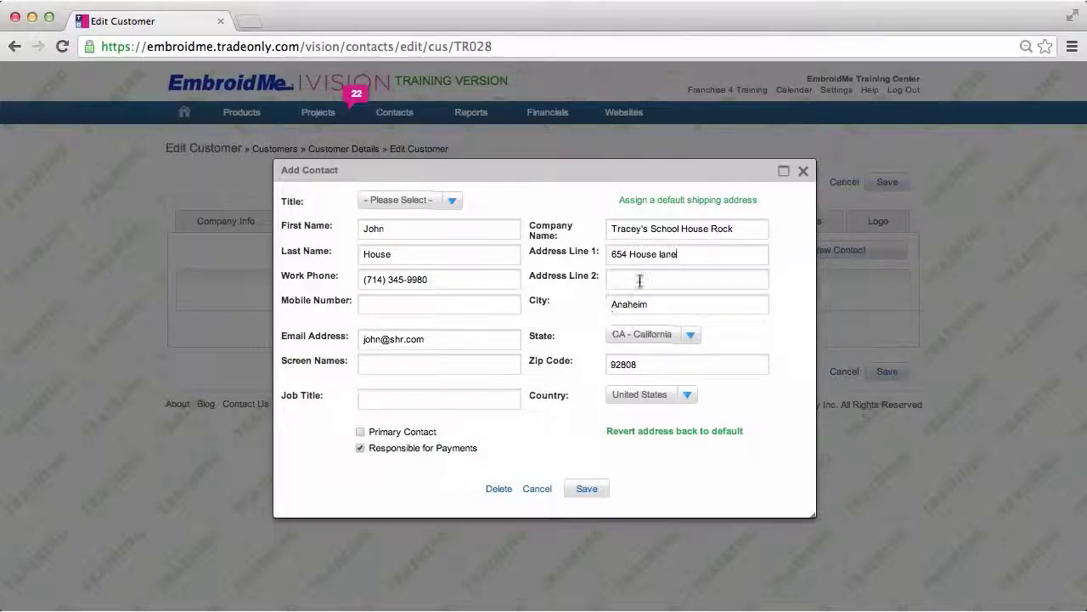
{"action": "left_click", "coordinate": [587, 489]}
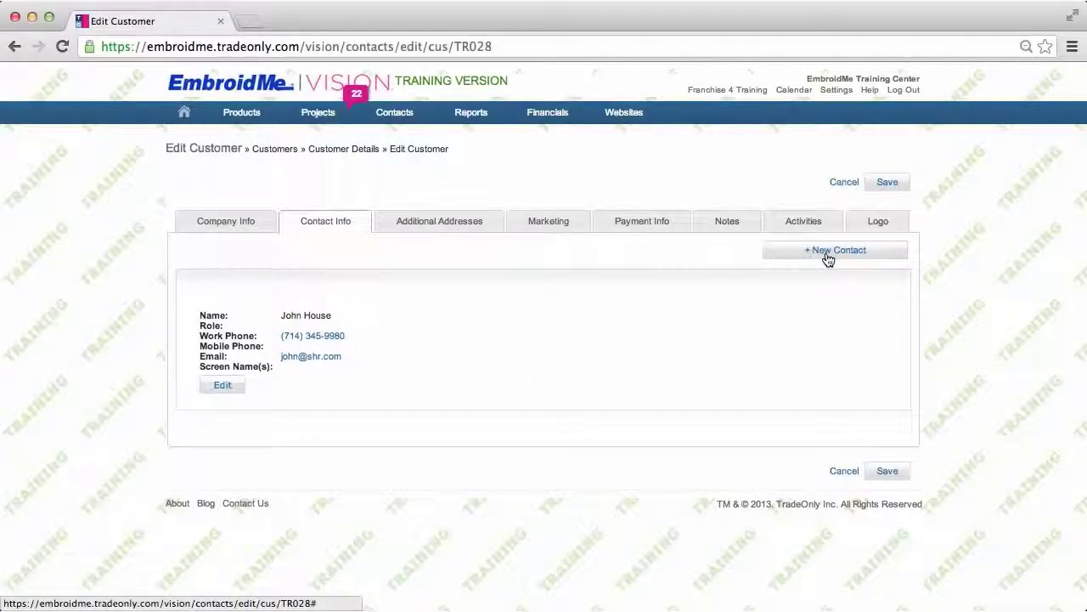
- Show the Additional Addresses section, listing one address with edit and delete options
{"action": "left_click", "coordinate": [479, 227]}
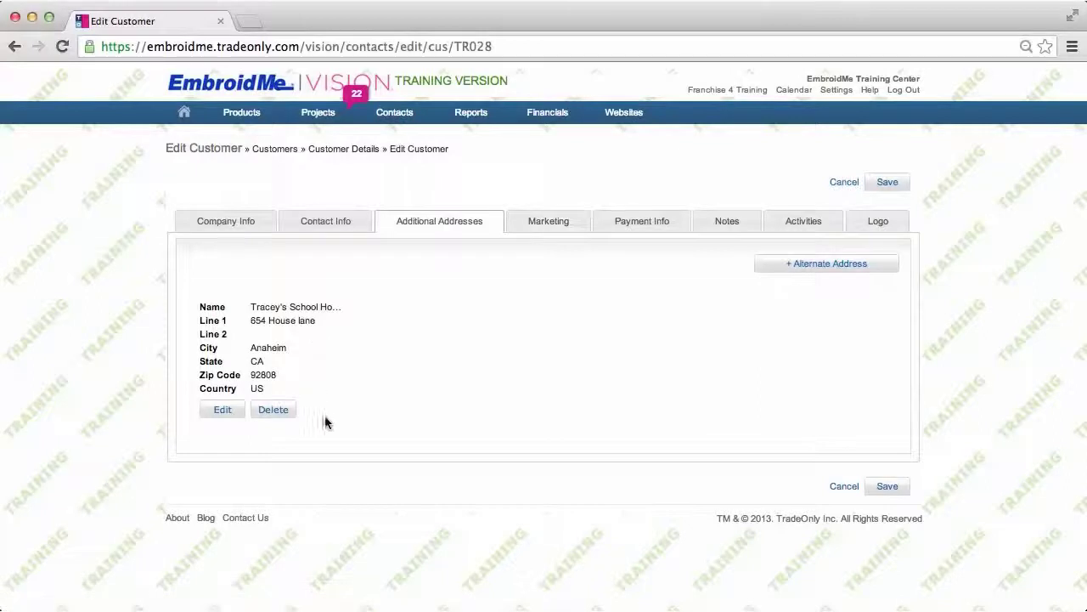
- Show the Marketing section: Standard Account, West Coast, Small Business, industry Not Specified
{"action": "left_click", "coordinate": [562, 225]}
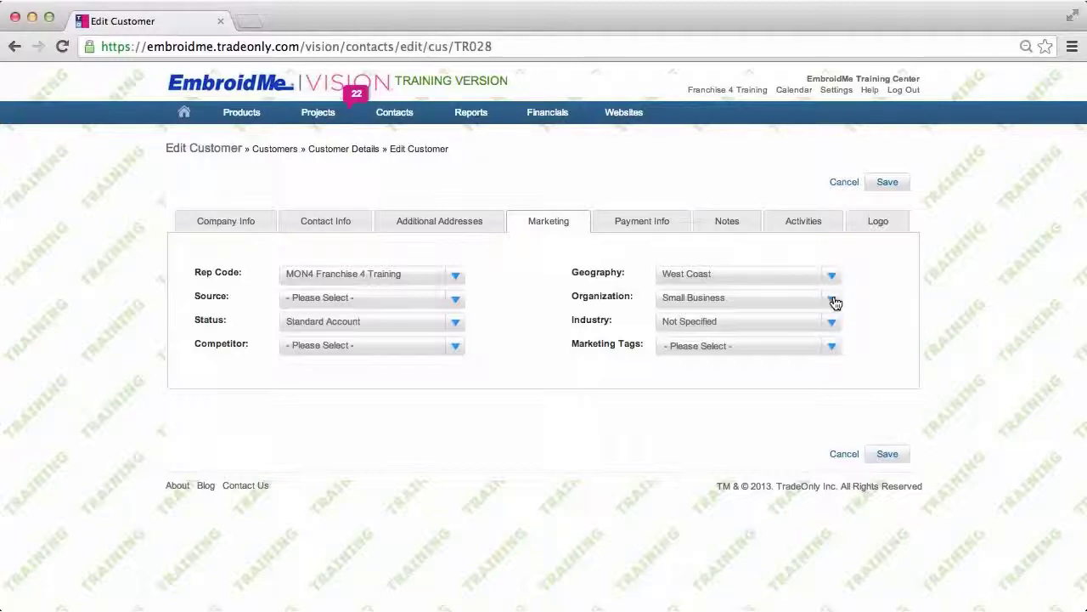
- Change the customer's industry from Not Specified to Art, Music and Entertainment
{"action": "left_click", "coordinate": [833, 326]}
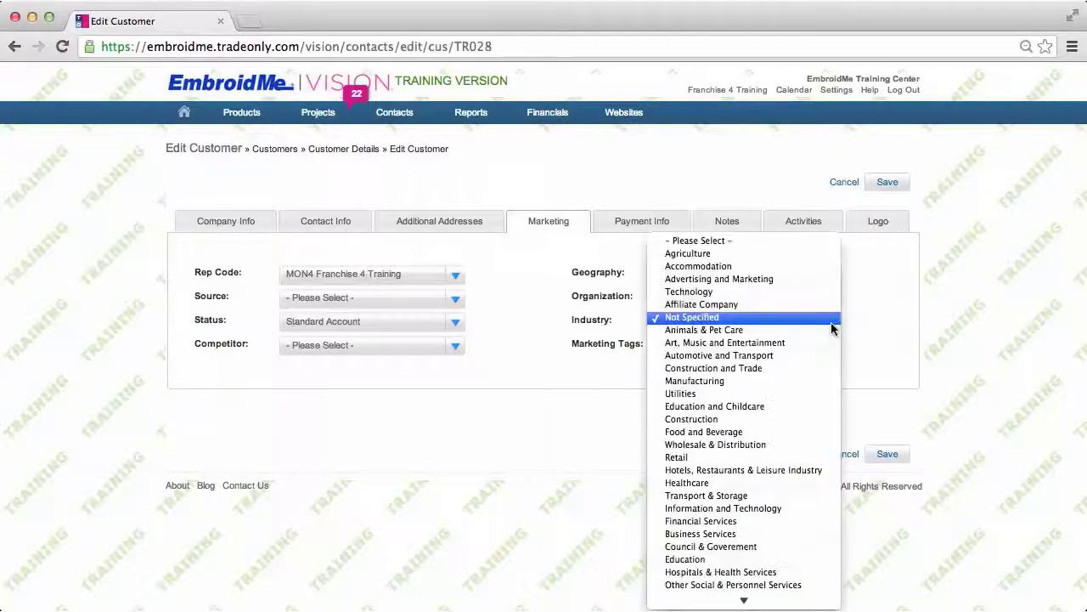
{"action": "left_click", "coordinate": [713, 457]}
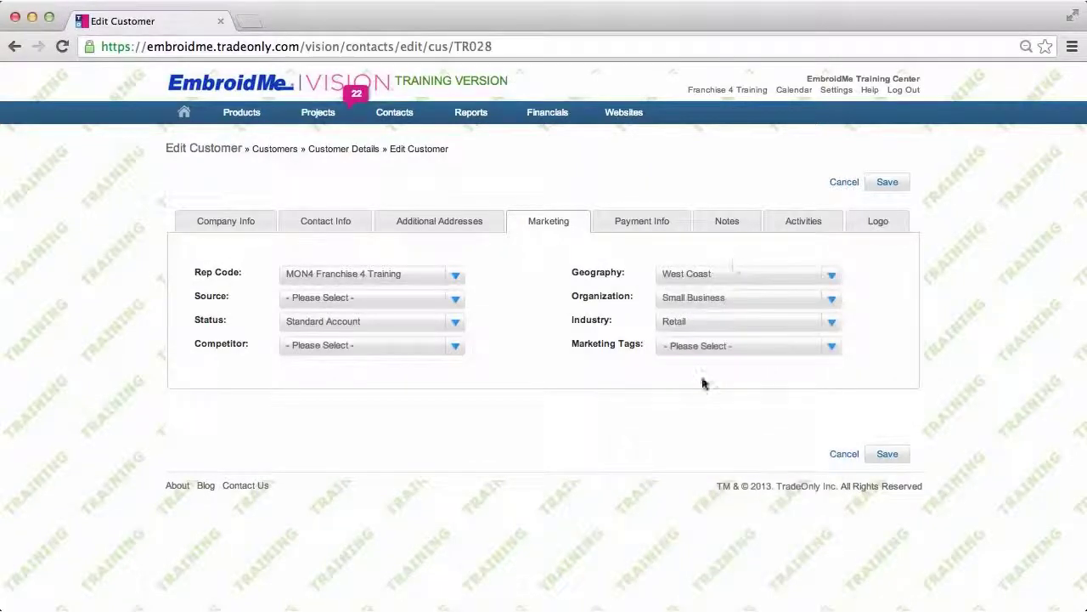
{"action": "left_click", "coordinate": [832, 328]}
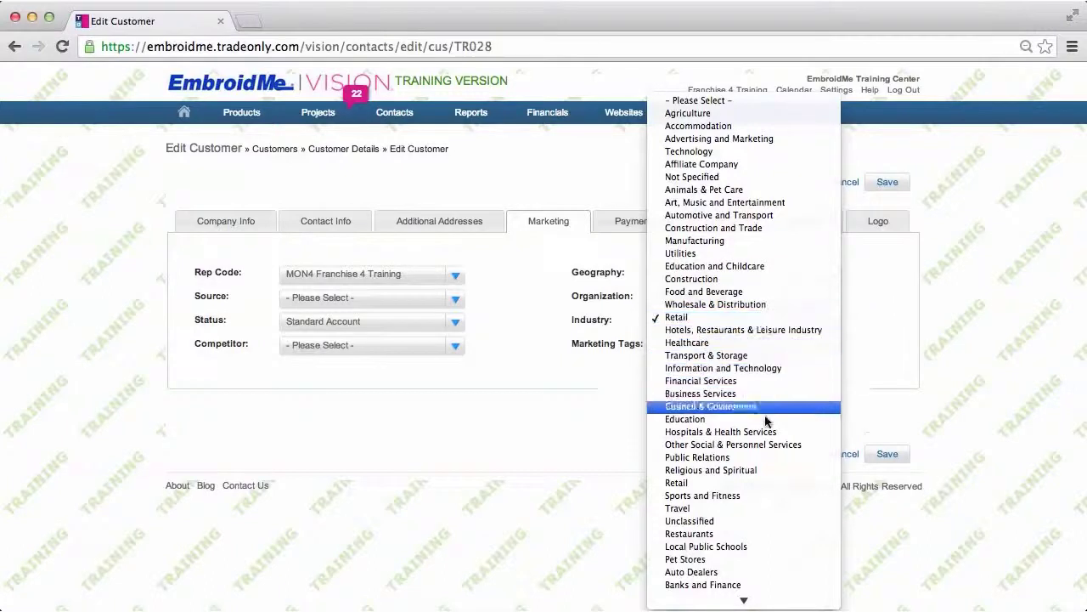
{"action": "scroll", "coordinate": [766, 423], "scroll_direction": "down", "scroll_amount": 3}
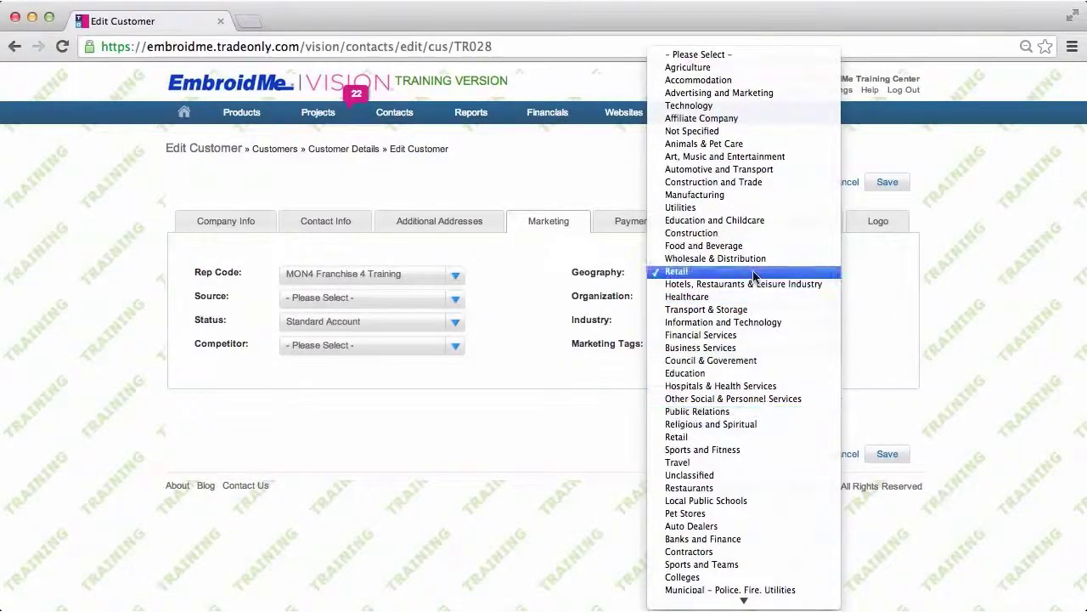
{"action": "left_click", "coordinate": [729, 161]}
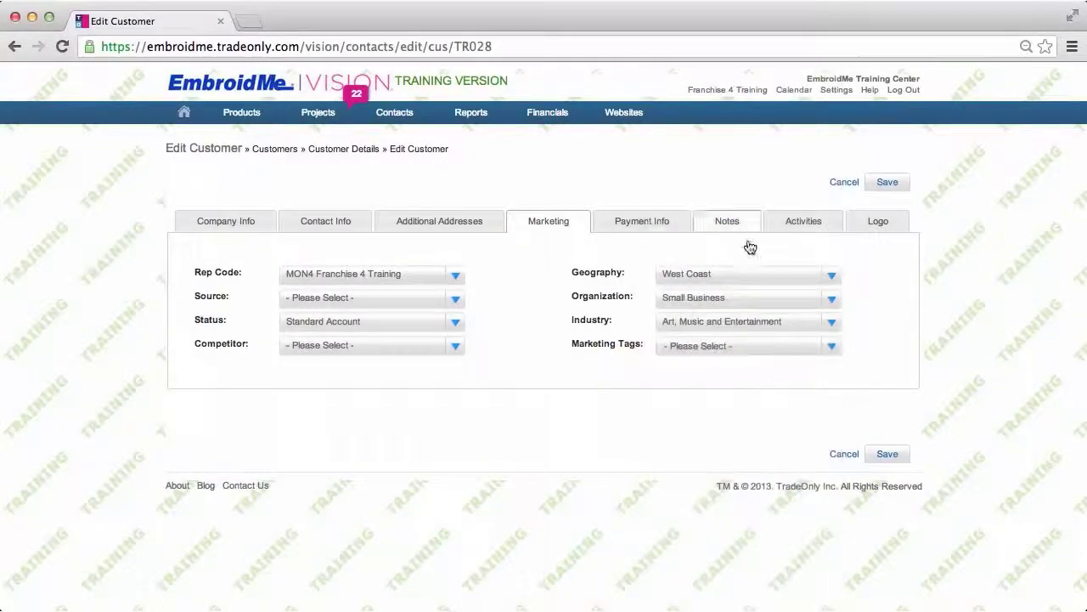
{"action": "left_click", "coordinate": [830, 350]}
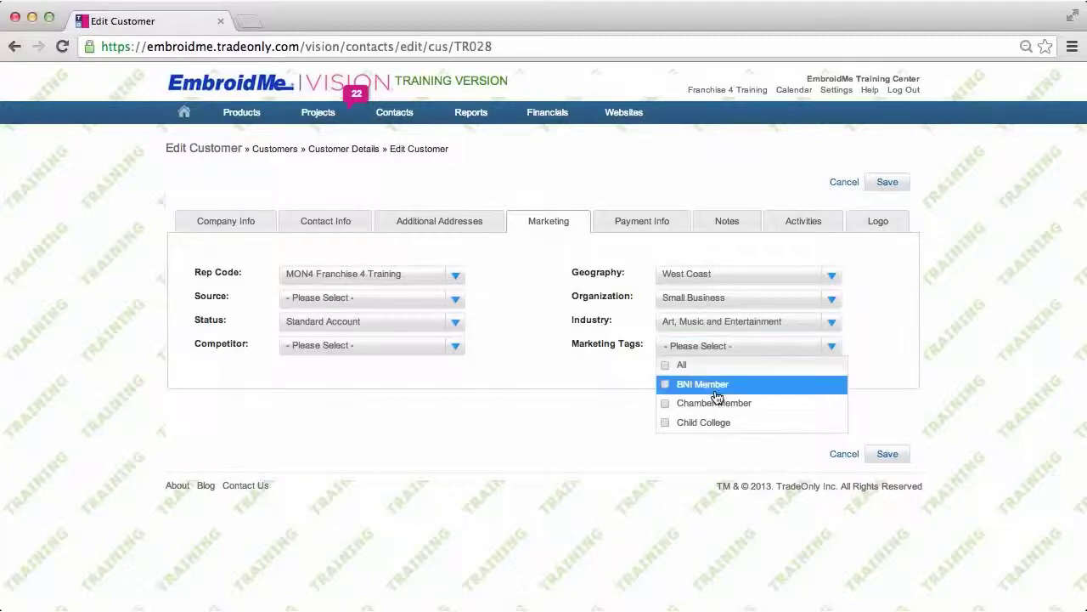
- Tag the customer Holiday Orderer, Coupon User, Child-Elementary School and Chamber Member, then view Payment Info
{"action": "scroll", "coordinate": [691, 386], "scroll_direction": "down", "scroll_amount": 3}
{"action": "scroll", "coordinate": [716, 397], "scroll_direction": "down", "scroll_amount": 4}
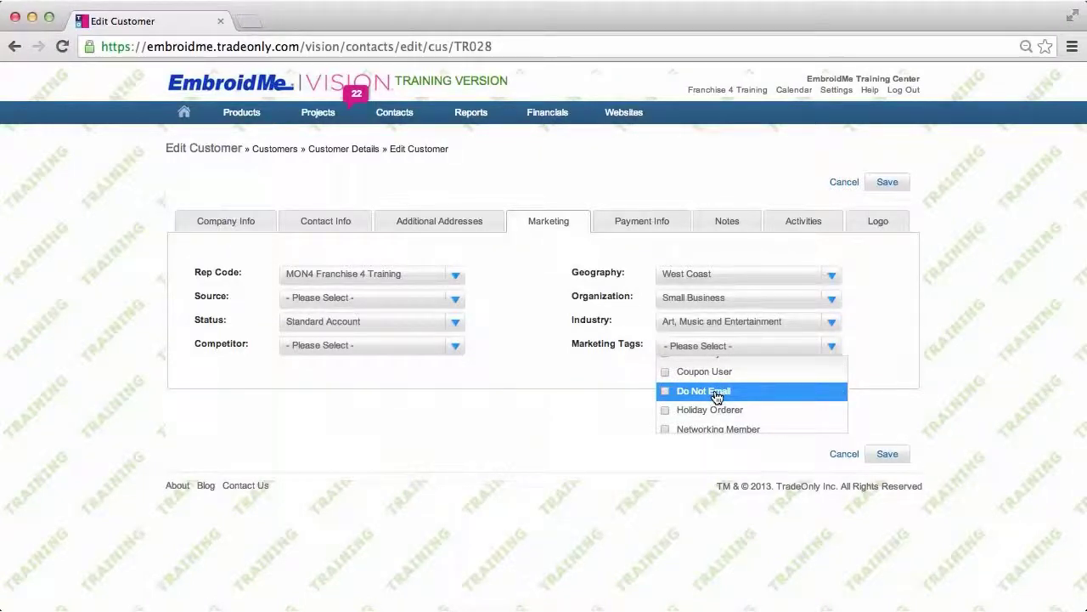
{"action": "left_click", "coordinate": [666, 414]}
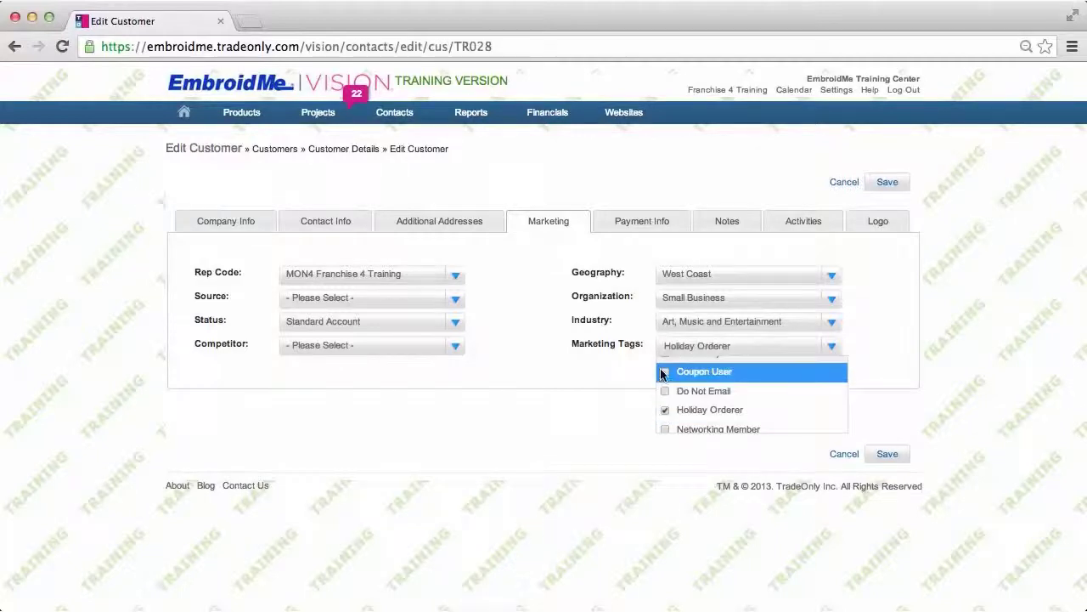
{"action": "left_click", "coordinate": [666, 372]}
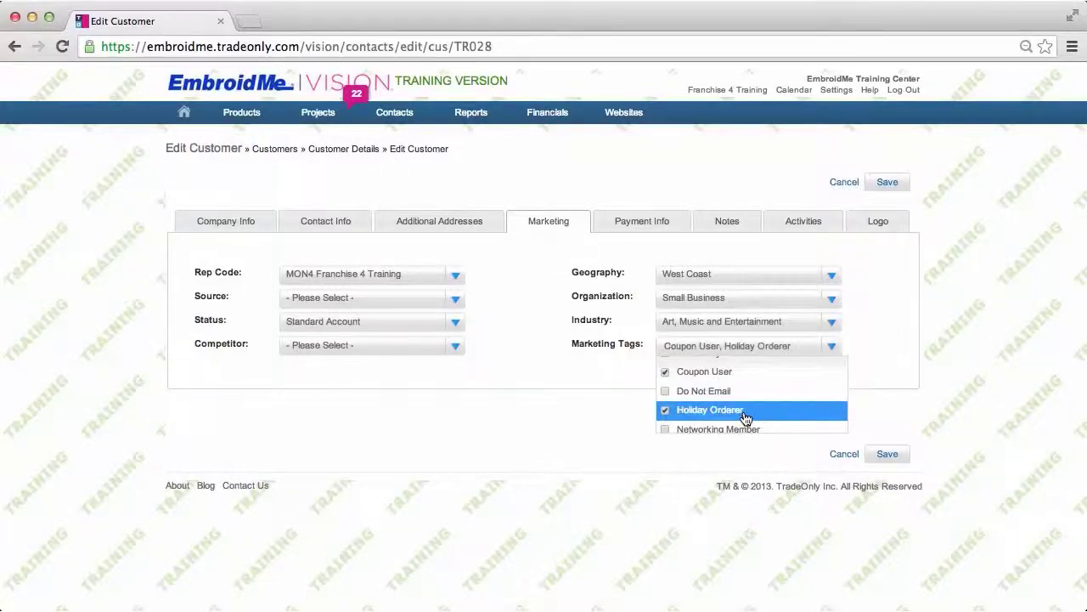
{"action": "scroll", "coordinate": [745, 417], "scroll_direction": "up", "scroll_amount": 2}
{"action": "scroll", "coordinate": [746, 417], "scroll_direction": "up", "scroll_amount": 3}
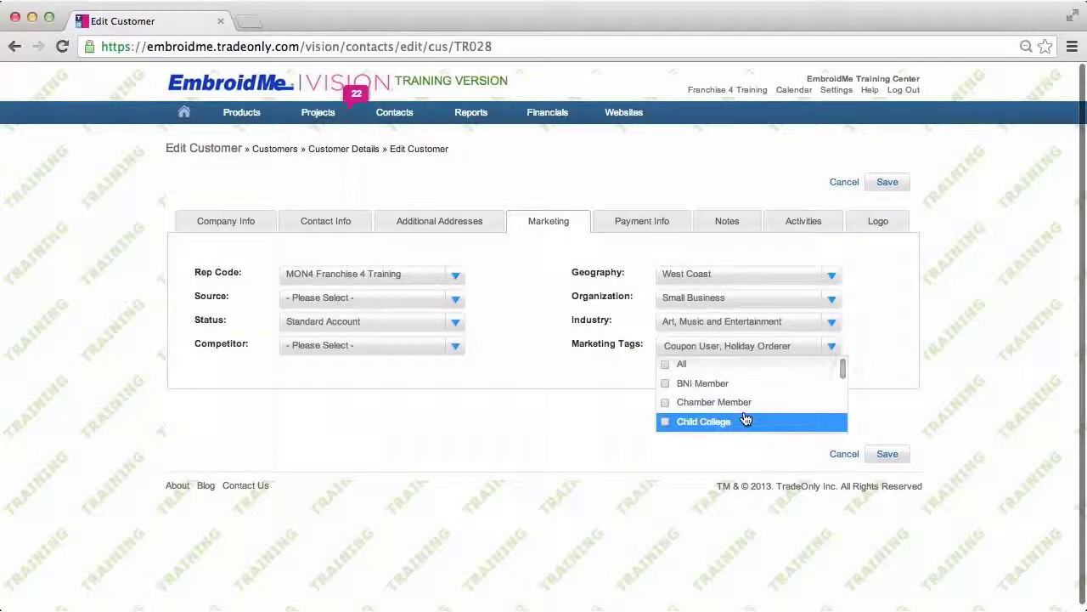
{"action": "scroll", "coordinate": [746, 417], "scroll_direction": "down", "scroll_amount": 2}
{"action": "left_click", "coordinate": [665, 399]}
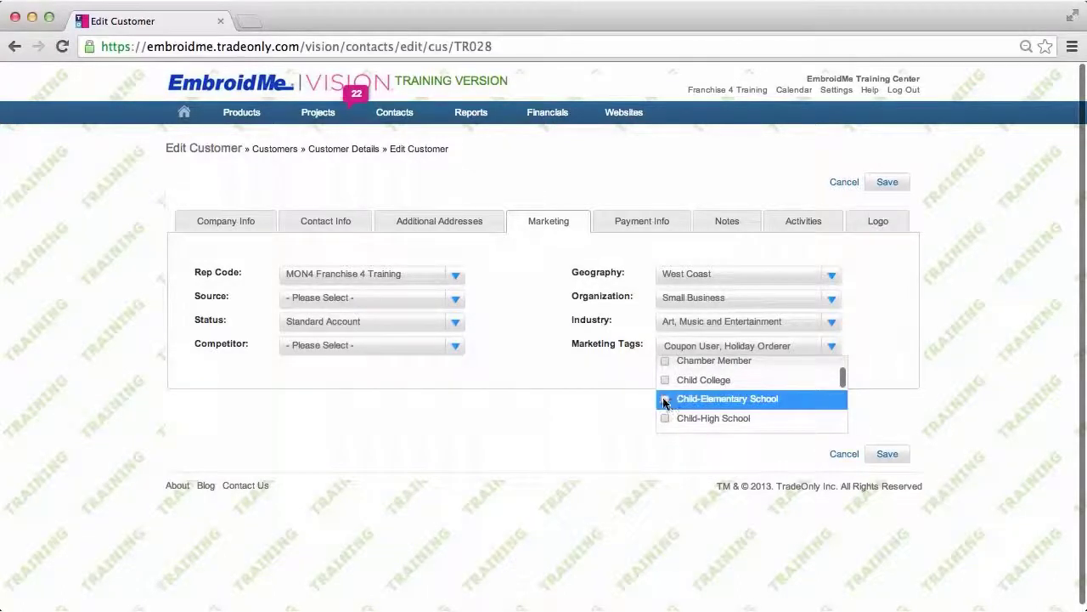
{"action": "scroll", "coordinate": [779, 413], "scroll_direction": "up", "scroll_amount": 2}
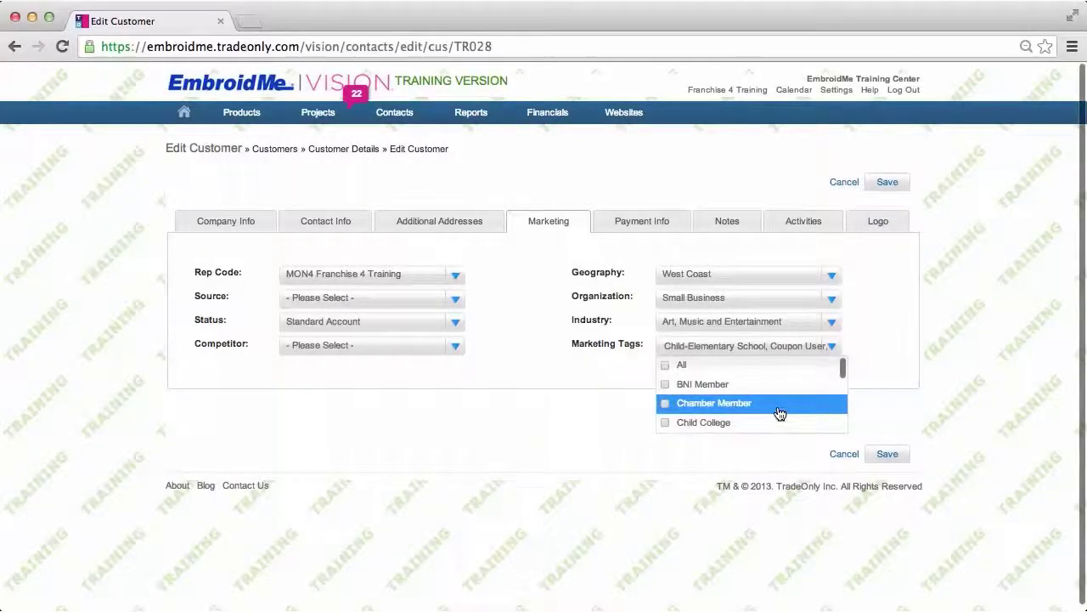
{"action": "left_click", "coordinate": [666, 404]}
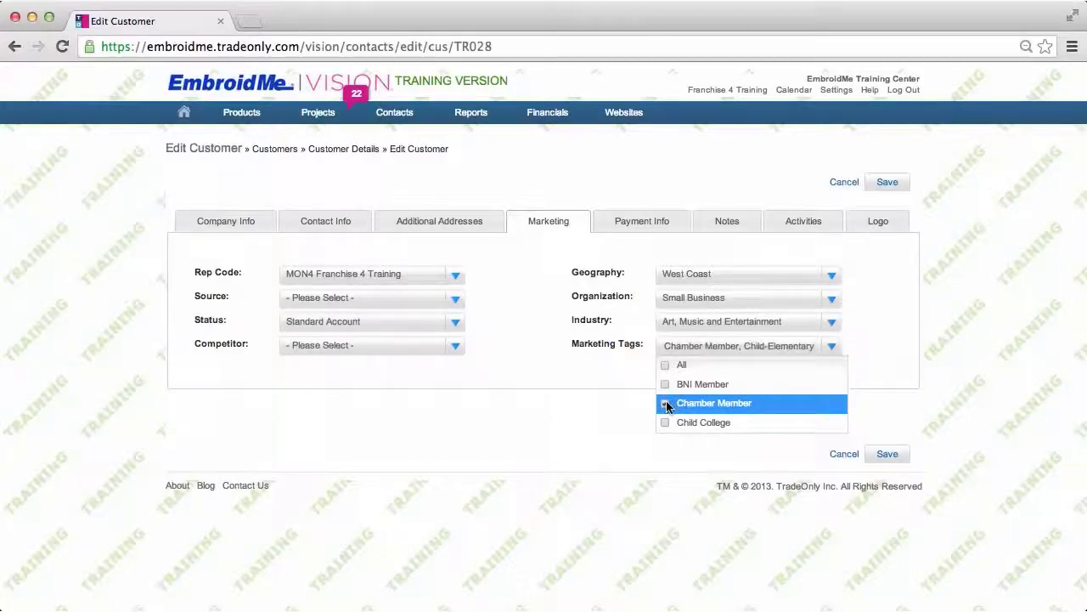
{"action": "left_click", "coordinate": [874, 345]}
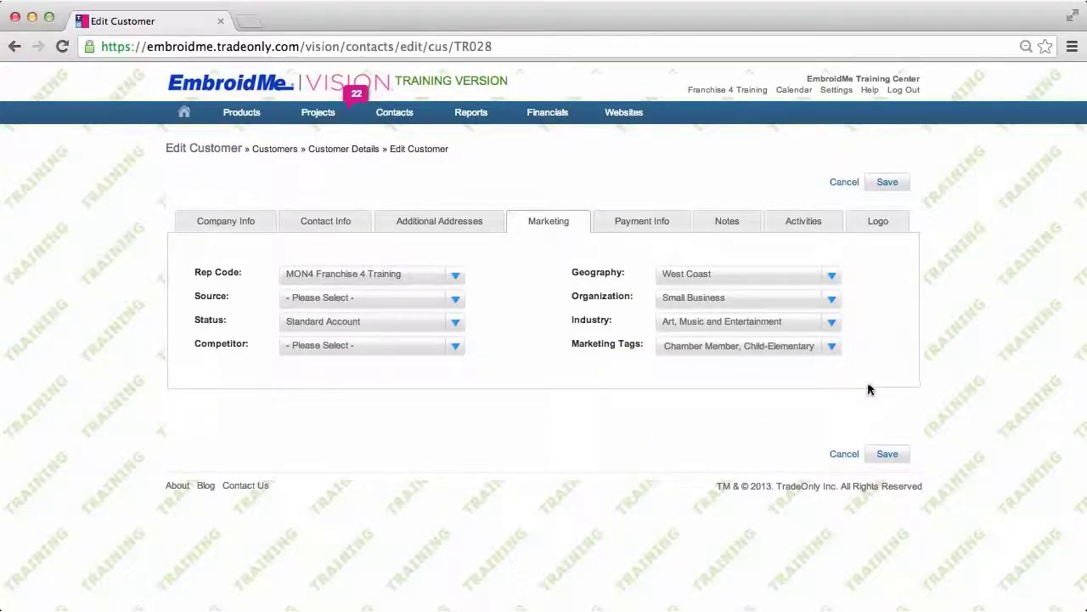
{"action": "left_click", "coordinate": [657, 222]}
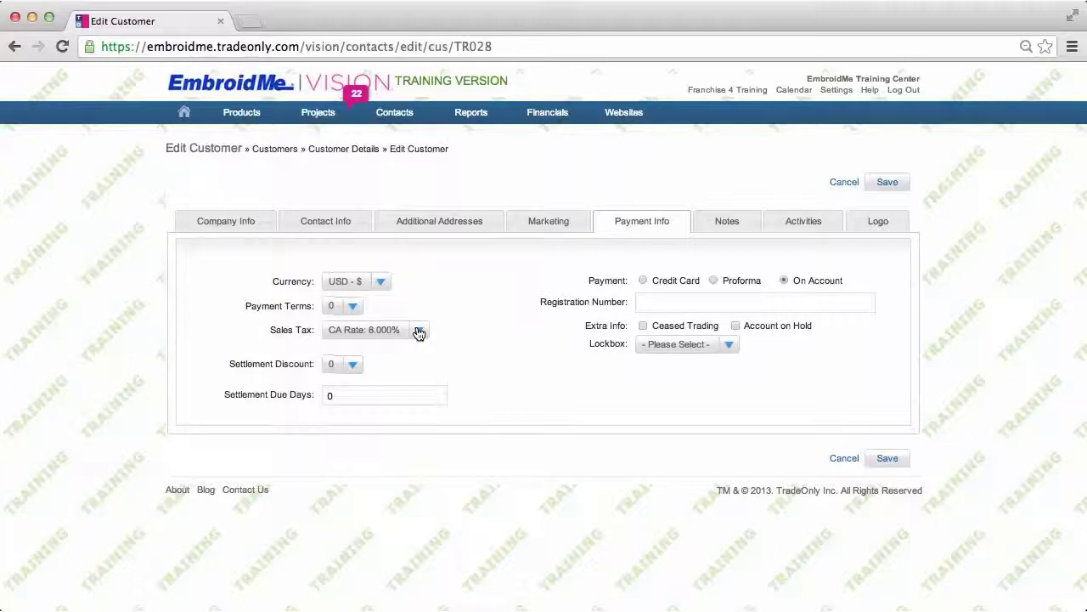
- Leave sales tax at CA Rate 8.000% and view the customer's empty Notes
{"action": "left_click", "coordinate": [418, 331]}
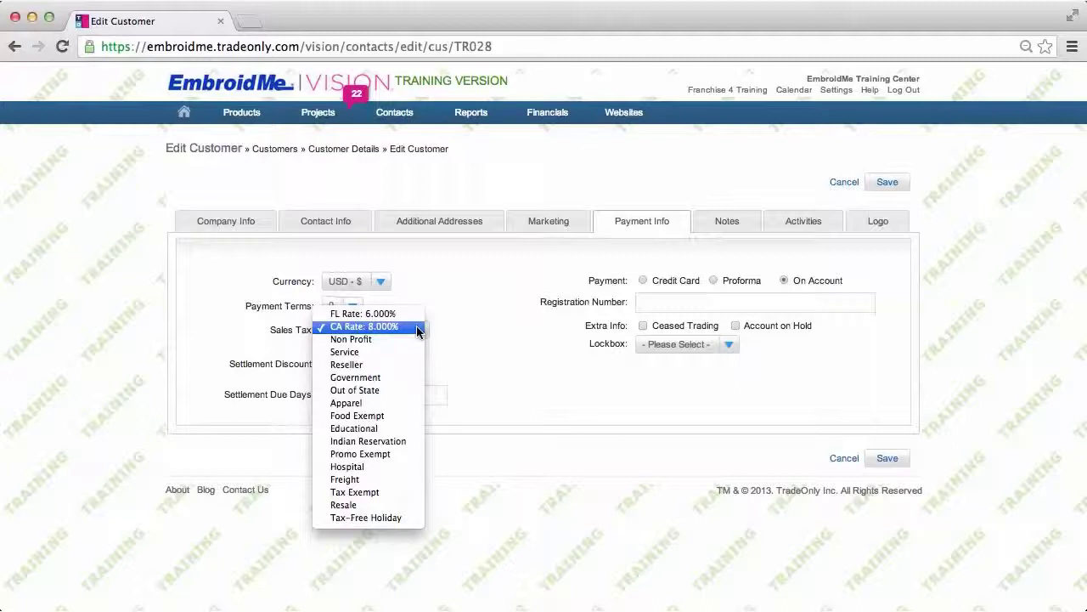
{"action": "left_click", "coordinate": [486, 316]}
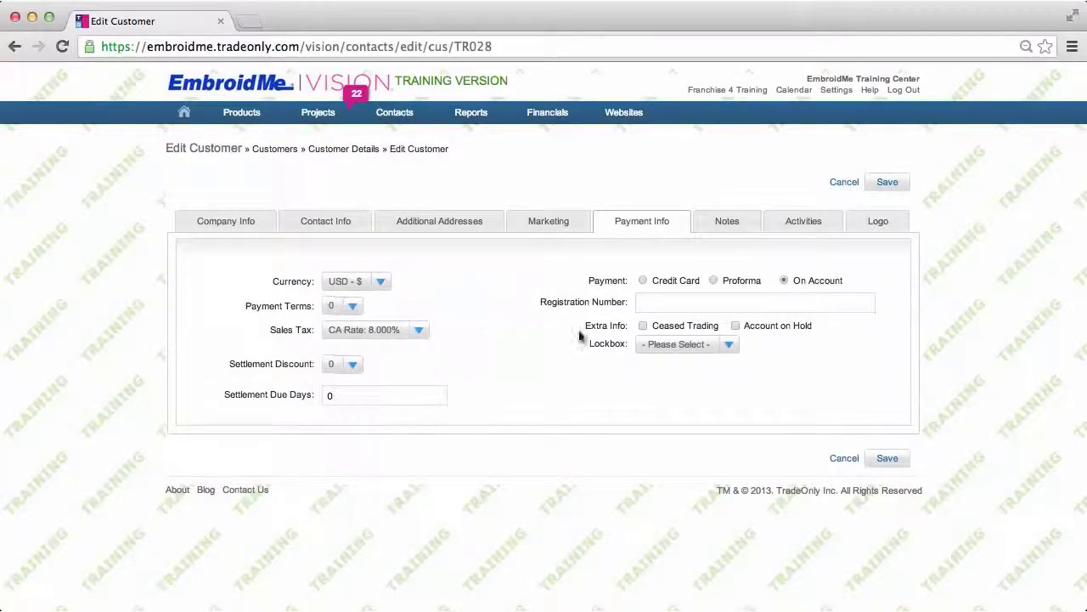
{"action": "left_click", "coordinate": [722, 226]}
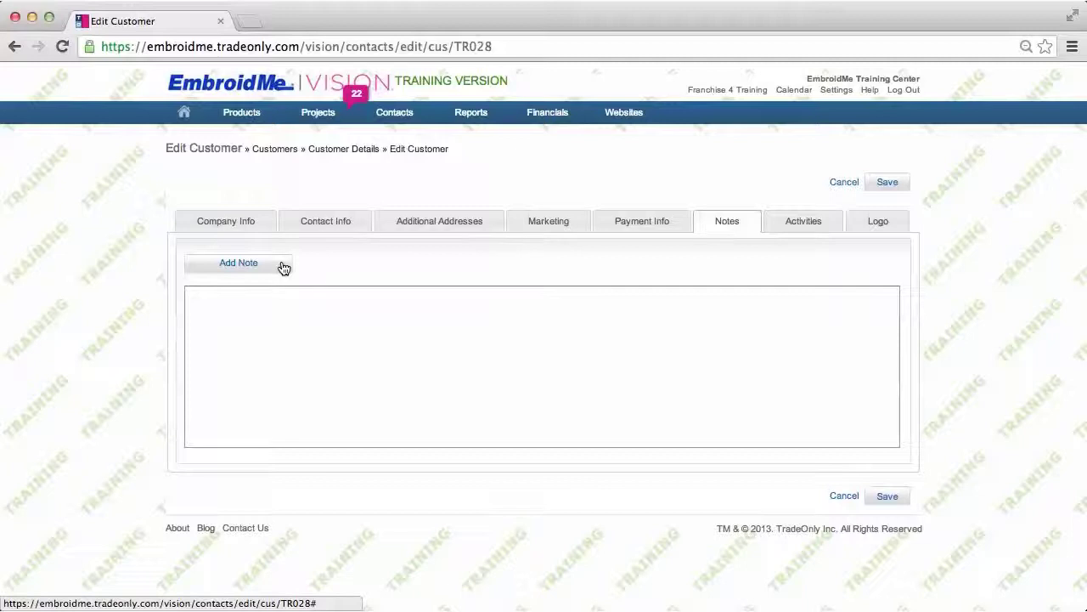
- Review the customer's Activities, then bring up the empty Logo section
{"action": "left_click", "coordinate": [809, 221]}
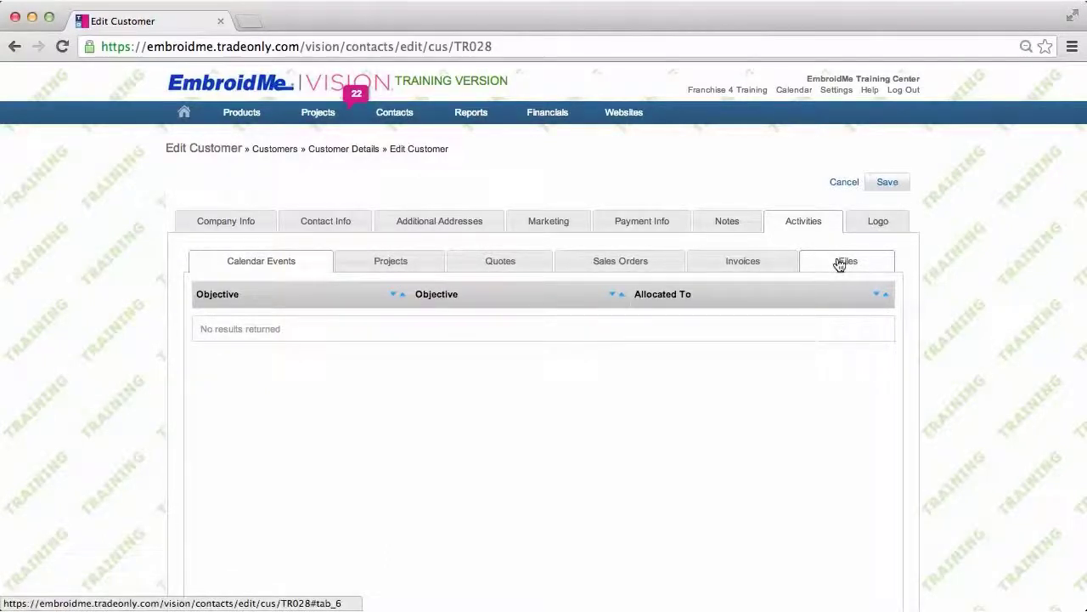
{"action": "left_click", "coordinate": [877, 225]}
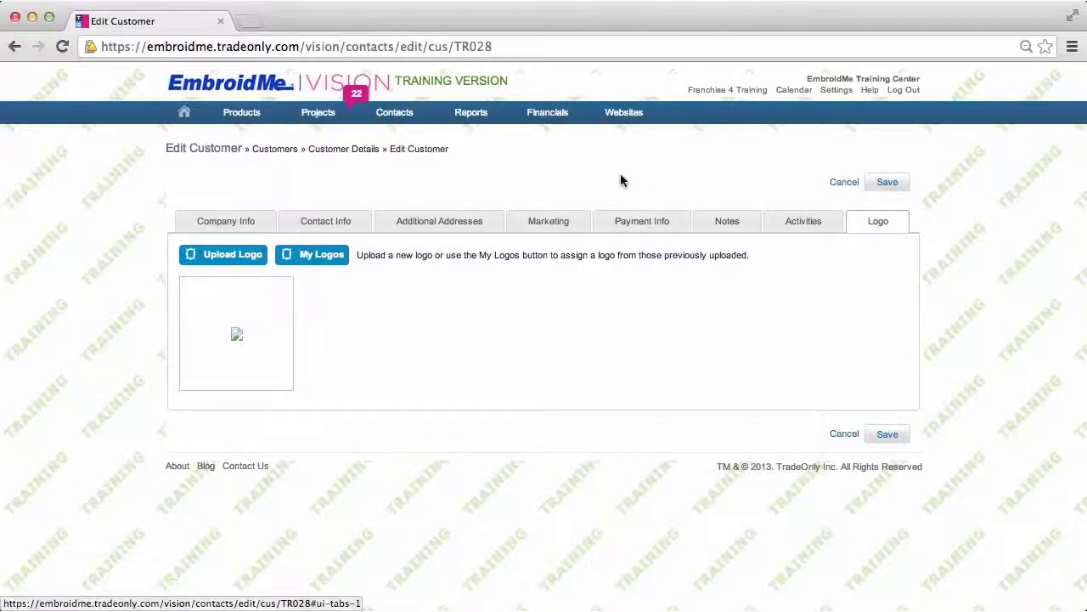
- Upload 6Peytons Flooring.jpeg as the customer's logo and save the customer record
{"action": "left_click", "coordinate": [230, 255]}
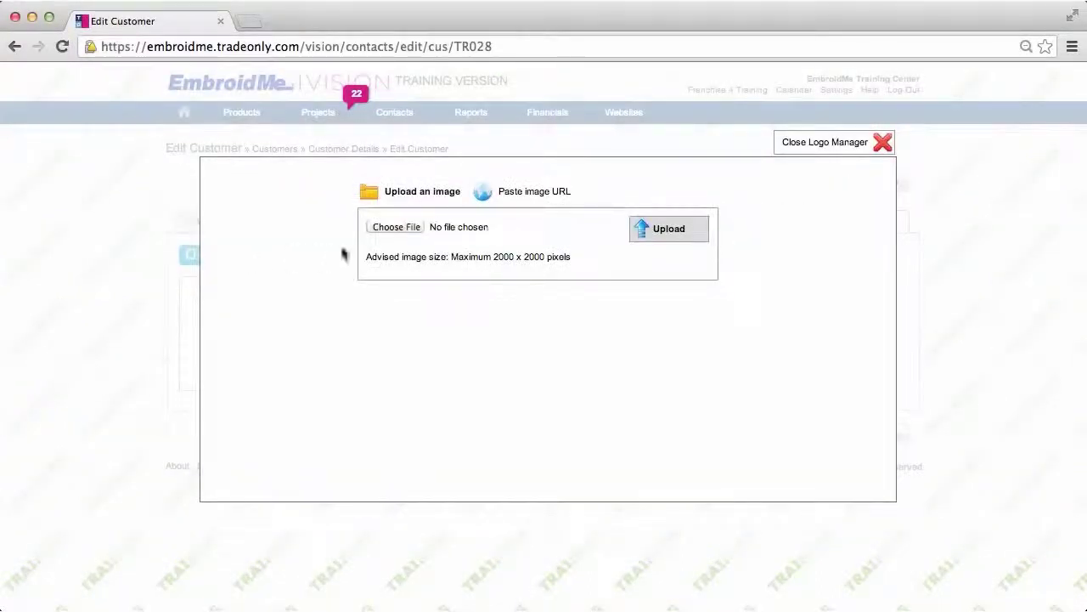
{"action": "left_click", "coordinate": [407, 226]}
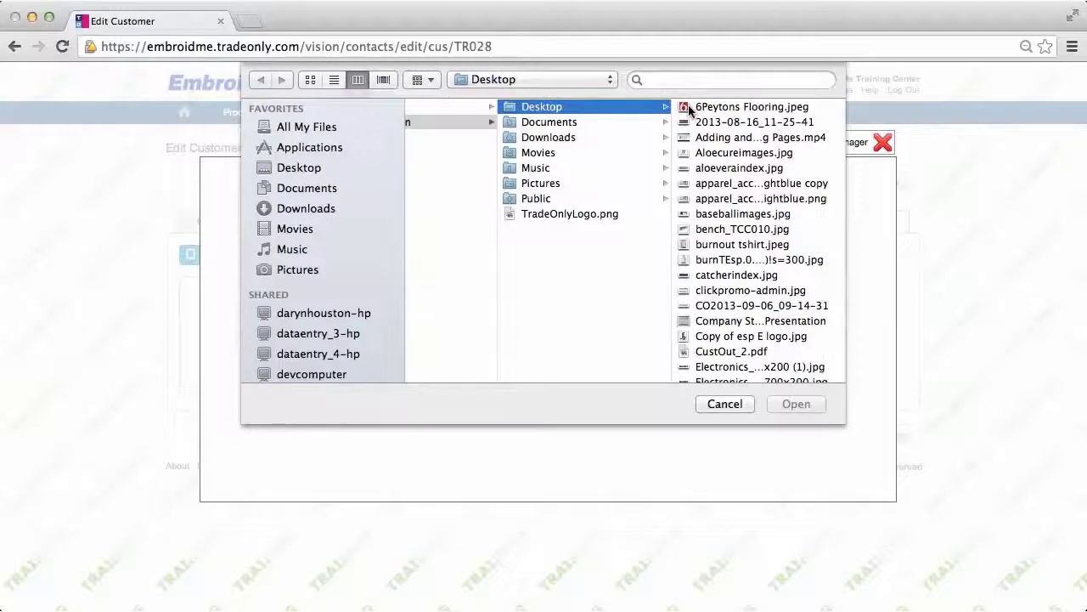
{"action": "left_click", "coordinate": [690, 108]}
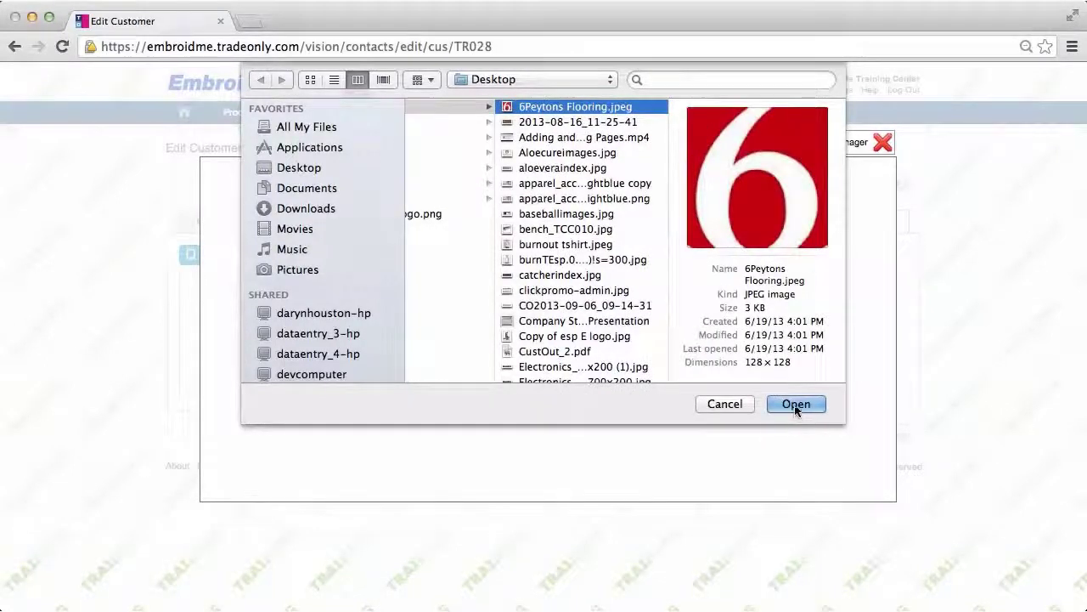
{"action": "left_click", "coordinate": [796, 404]}
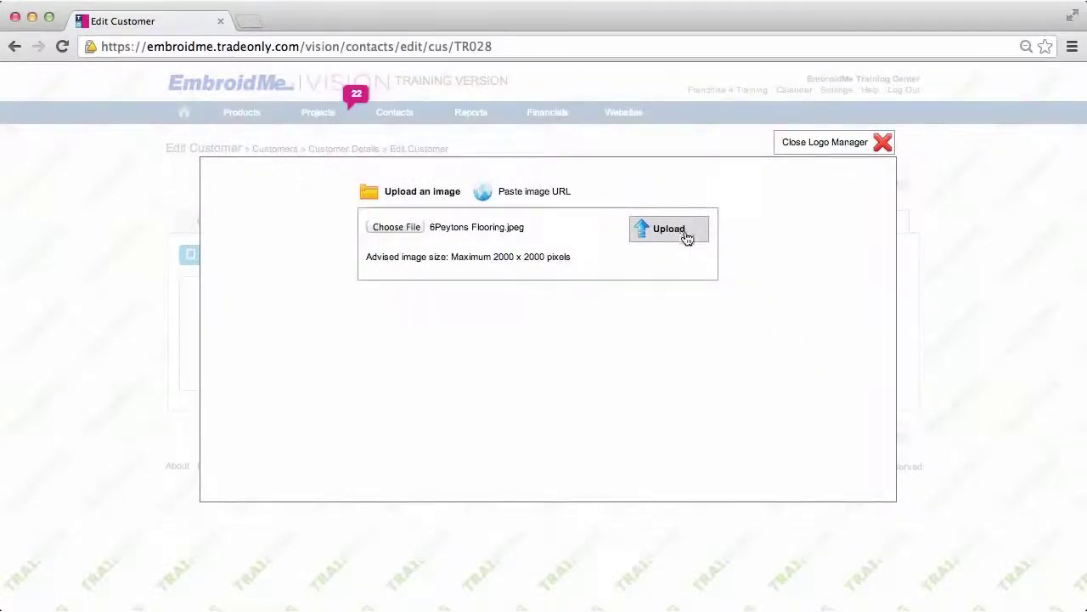
{"action": "left_click", "coordinate": [684, 236]}
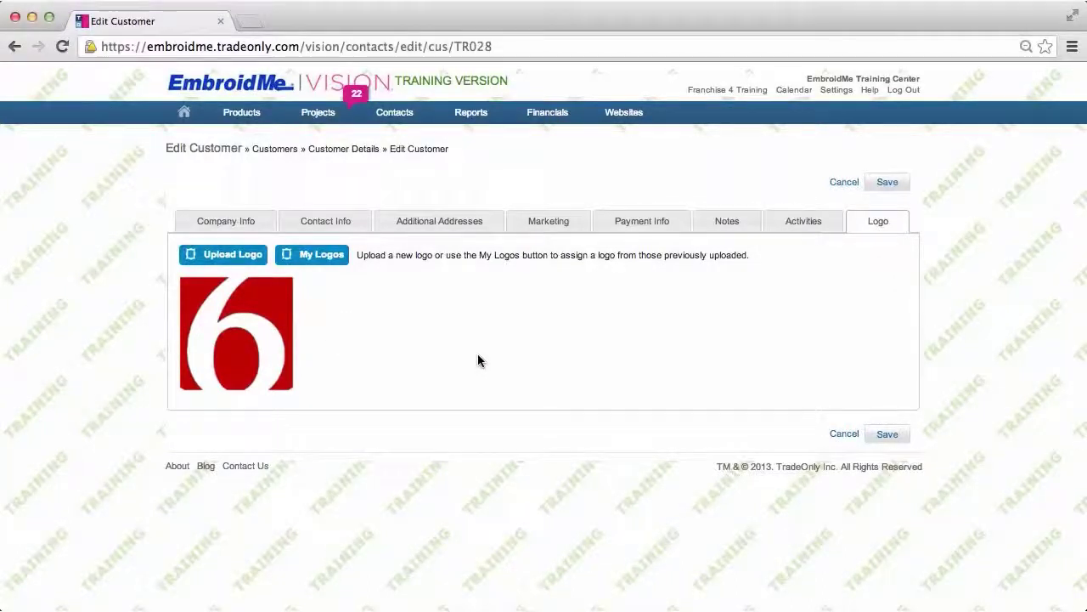
{"action": "left_click", "coordinate": [888, 183]}
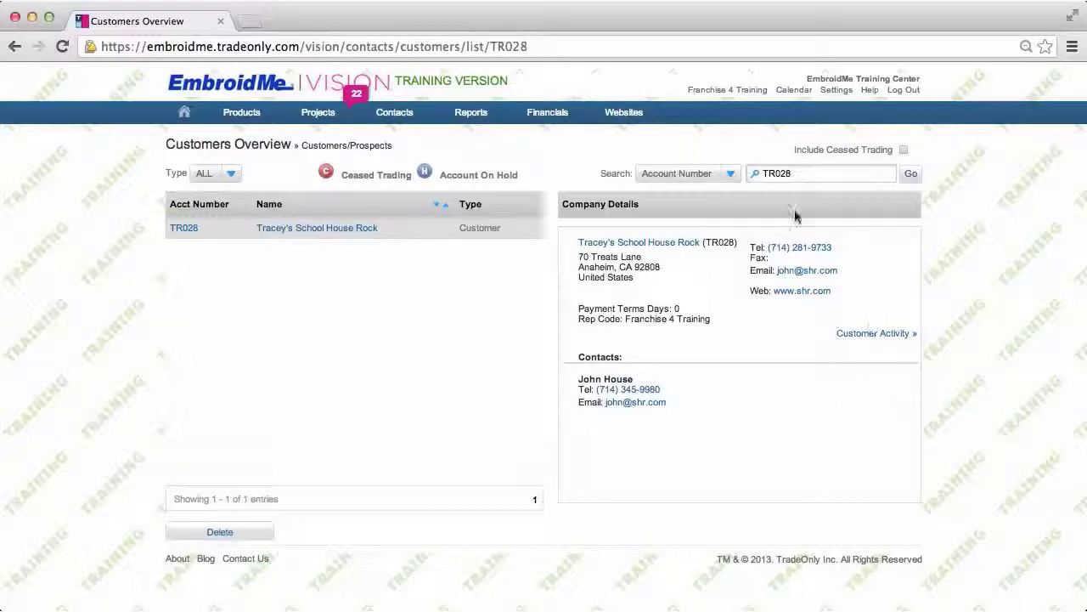
- Show the full Customers list, keeping the search criterion unchanged
{"action": "left_click", "coordinate": [732, 175]}
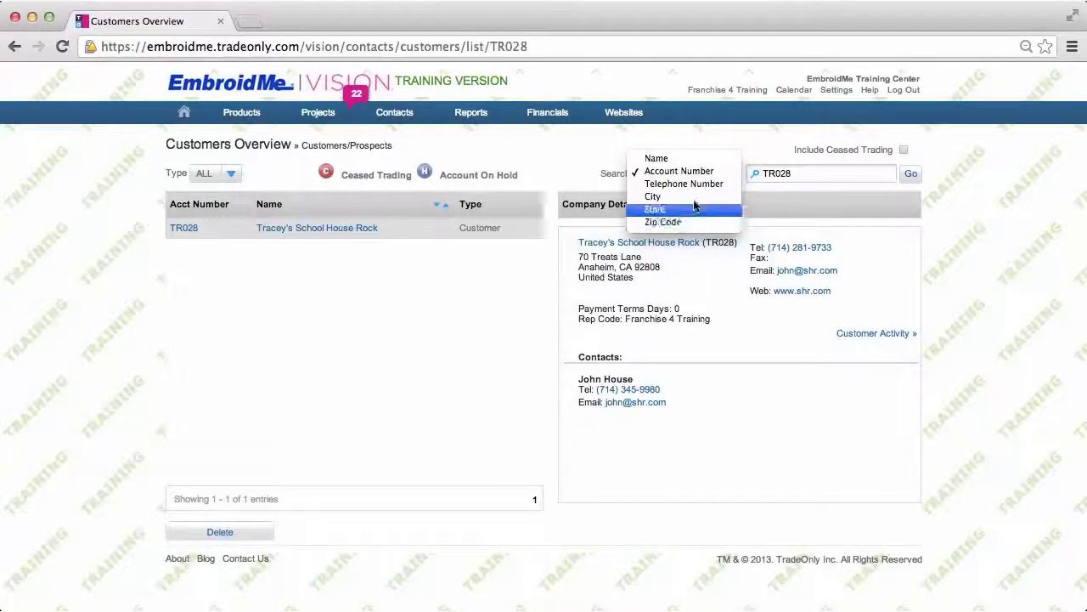
{"action": "left_click", "coordinate": [749, 149]}
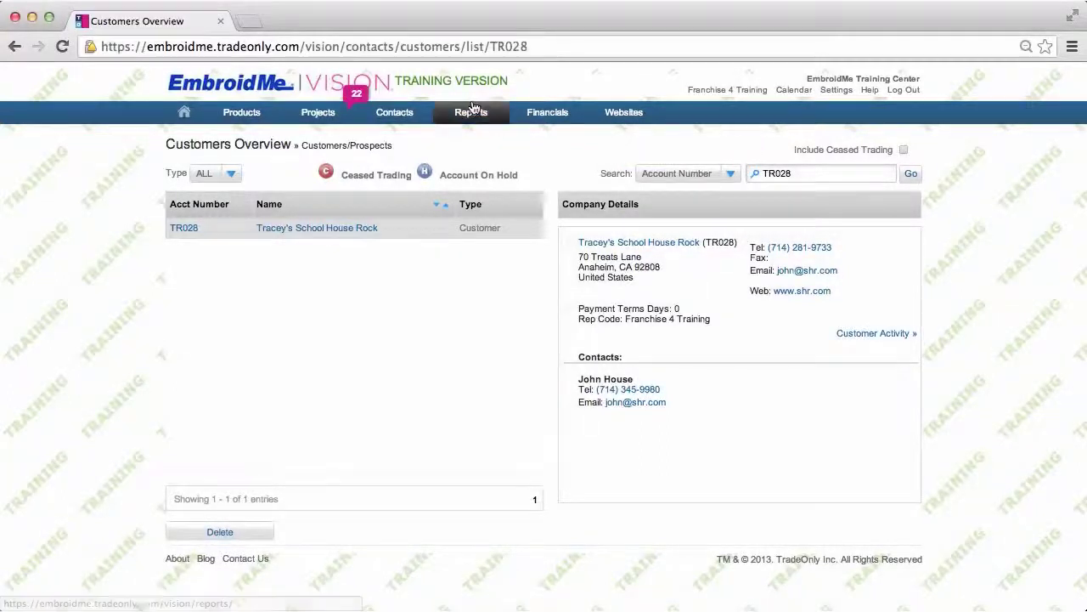
{"action": "mouse_move", "coordinate": [395, 113]}
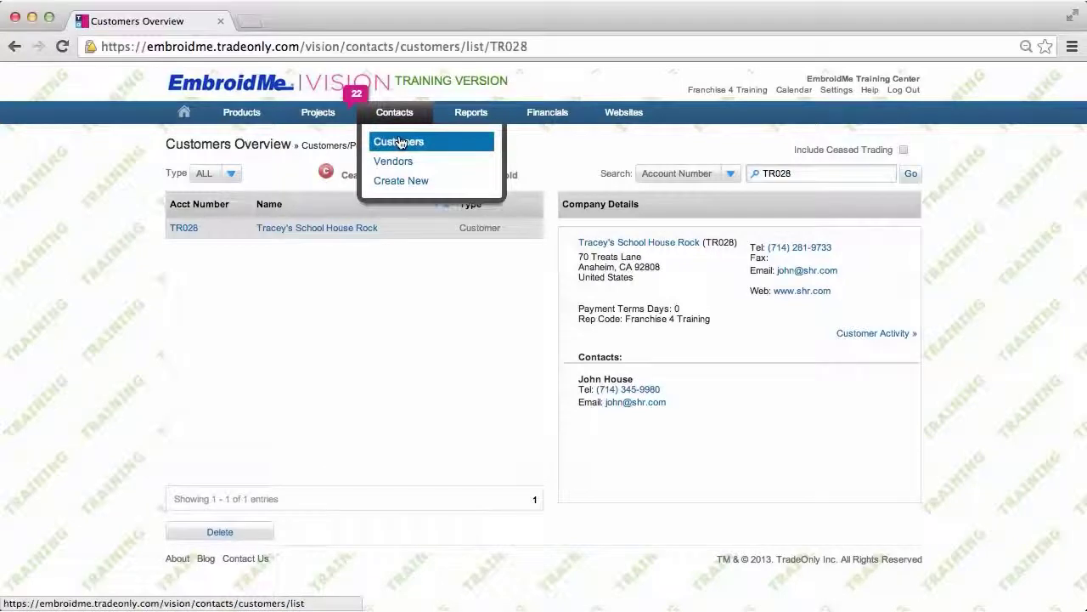
{"action": "left_click", "coordinate": [399, 143]}
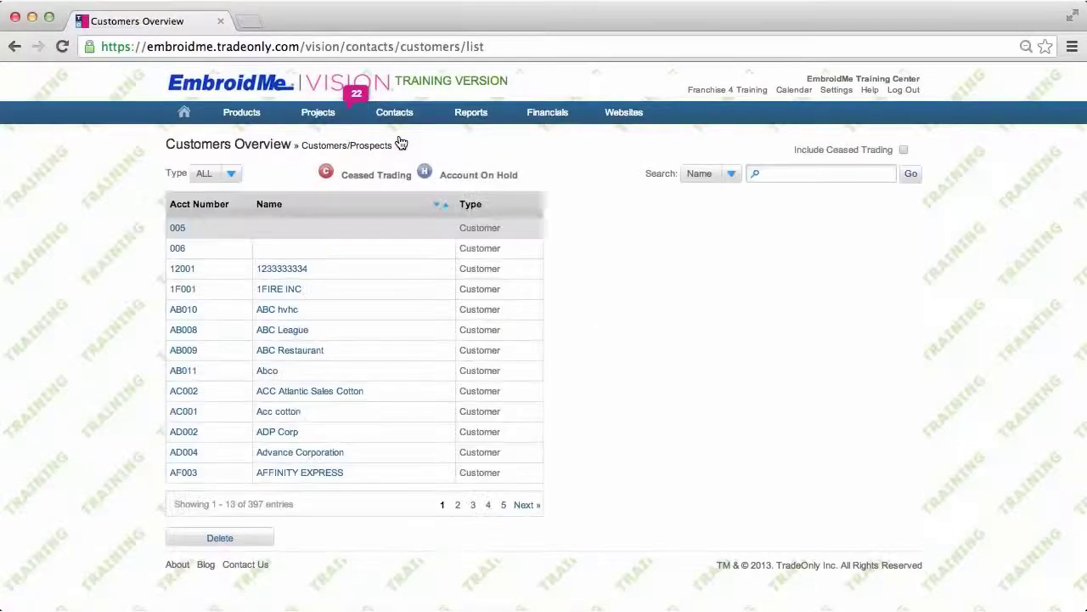
- Search customers by name for 'tracey', returning five matches
{"action": "left_click", "coordinate": [774, 170]}
{"action": "type", "text": "trace"}
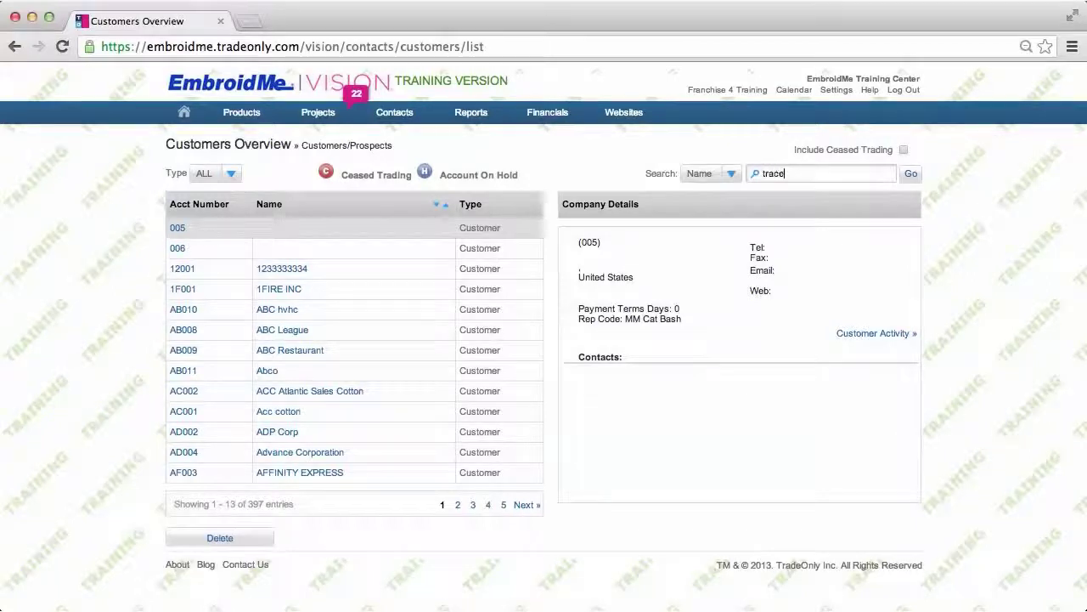
{"action": "type", "text": "y"}
{"action": "left_click", "coordinate": [910, 174]}
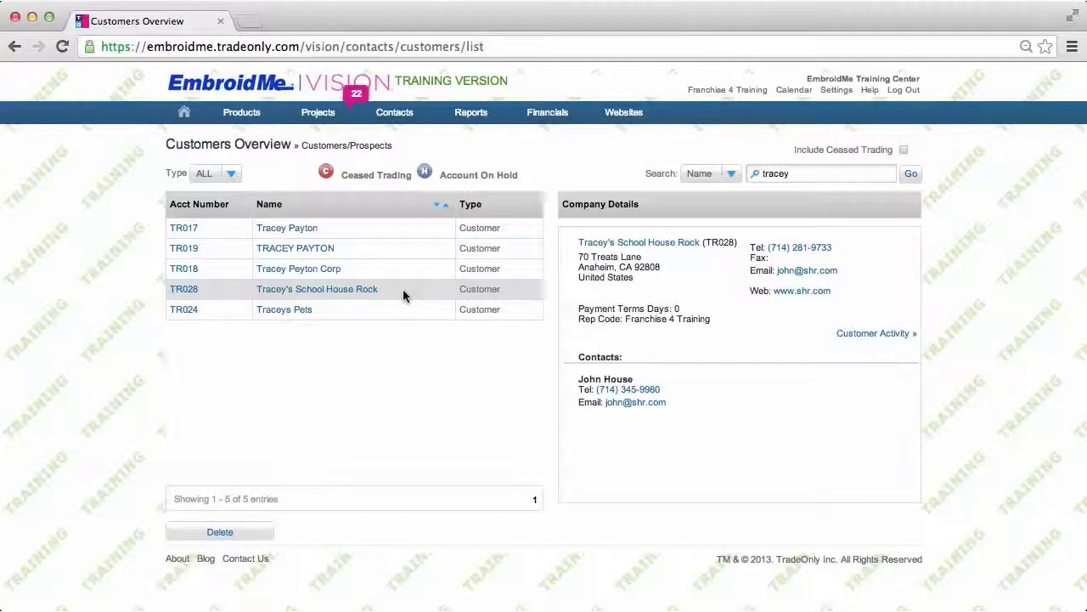
{"action": "mouse_move", "coordinate": [408, 114]}
{"action": "mouse_move", "coordinate": [322, 119]}
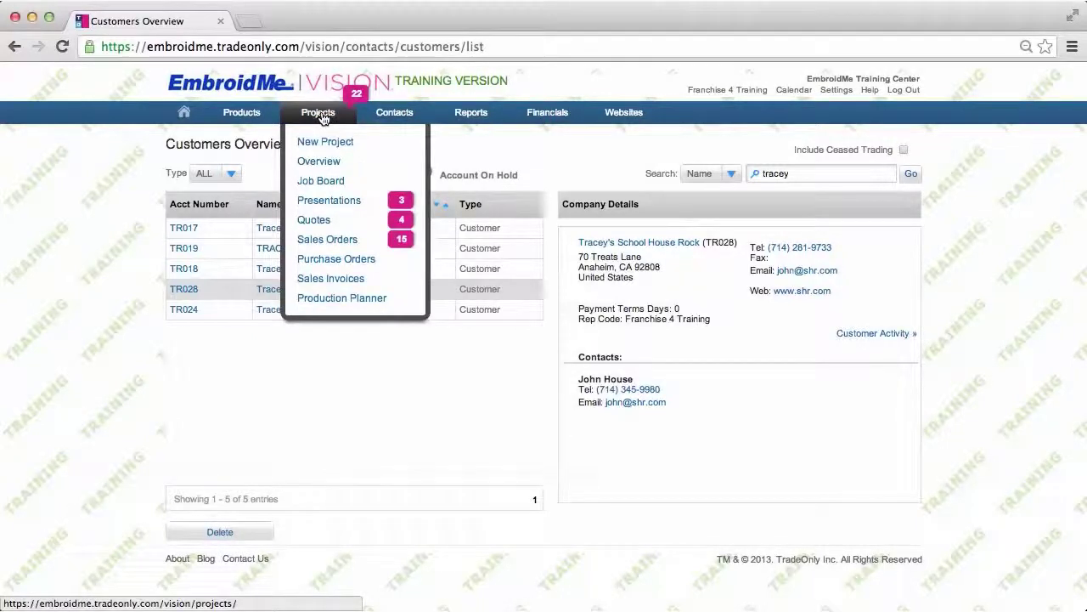
- Create a Customer project with subject 'T shirts for Music Festival' and target date 09/30/2013
{"action": "left_click", "coordinate": [323, 119]}
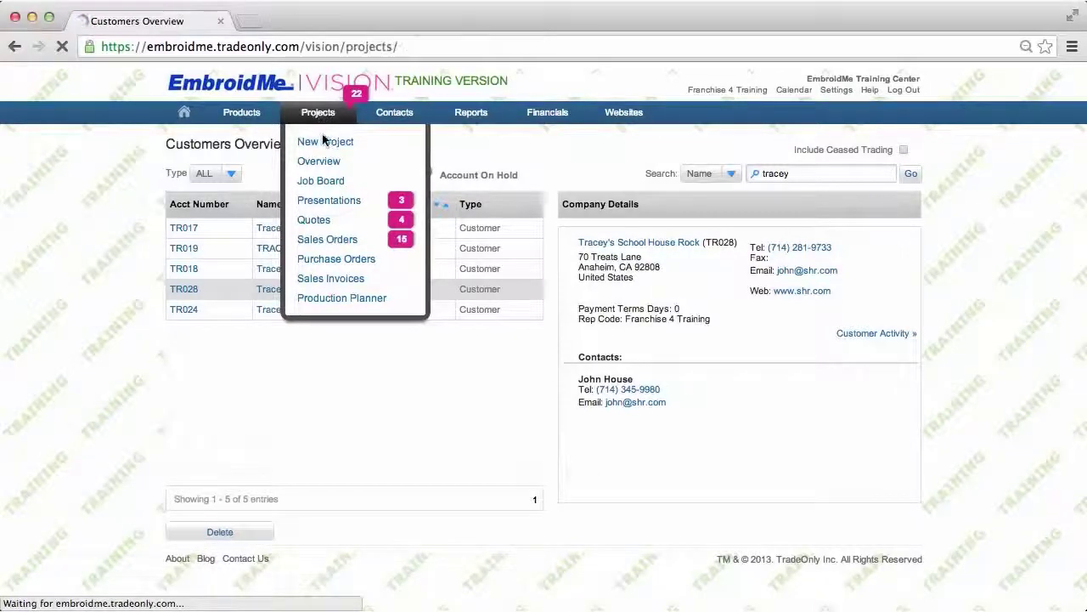
{"action": "left_click", "coordinate": [319, 145]}
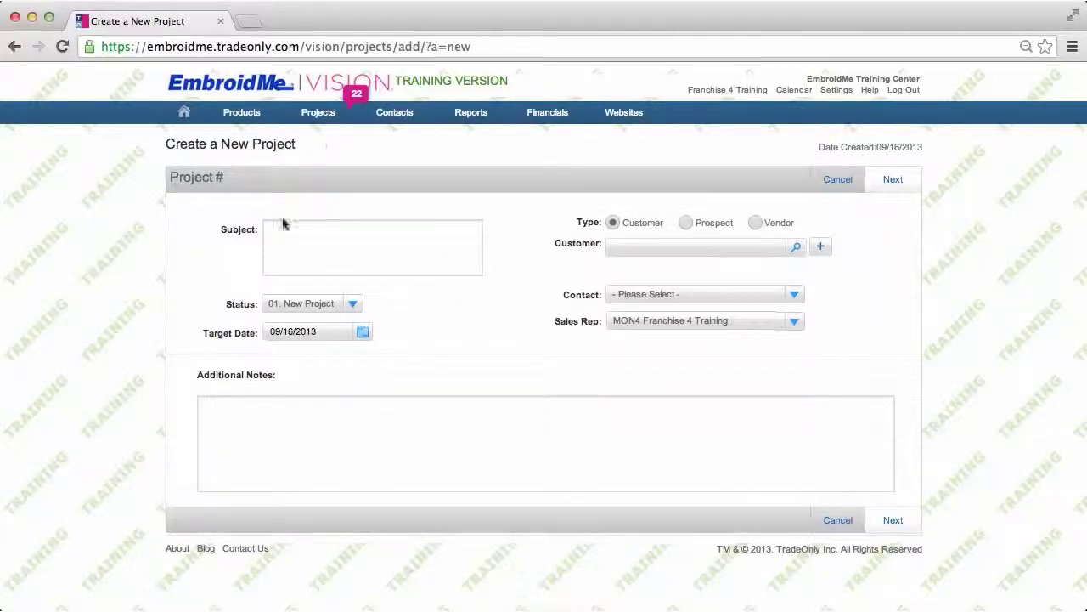
{"action": "left_click", "coordinate": [275, 236]}
{"action": "type", "text": "T"}
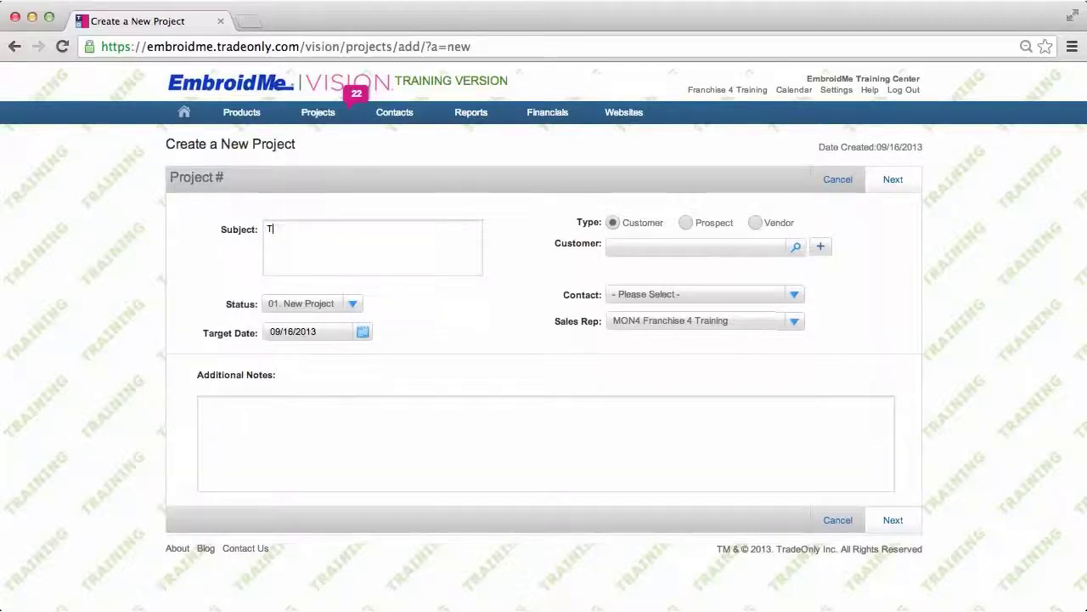
{"action": "type", "text": " shirts for Mu"}
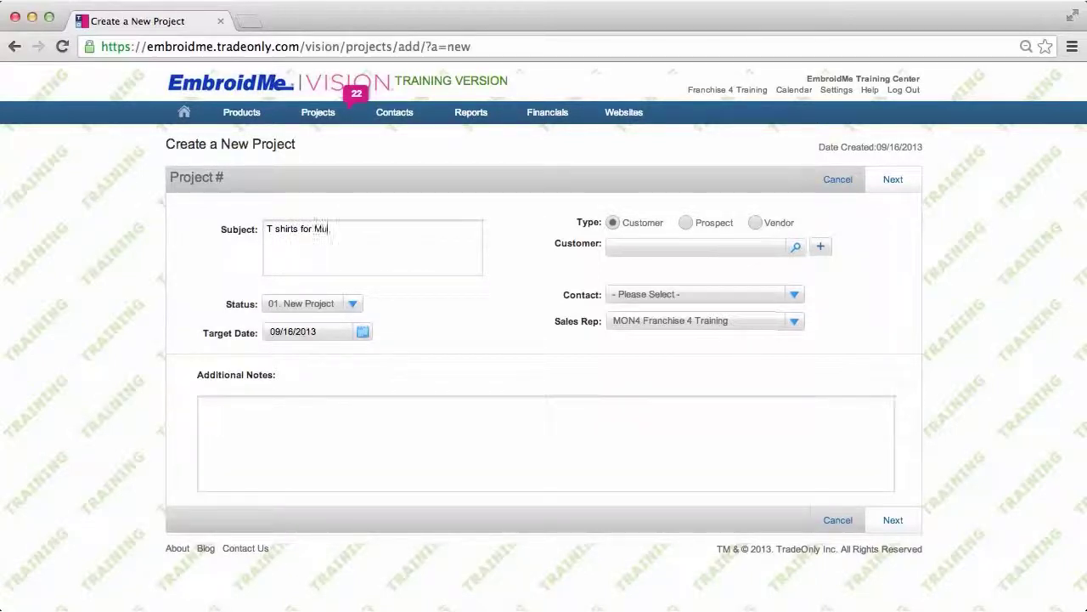
{"action": "type", "text": "sic Fest"}
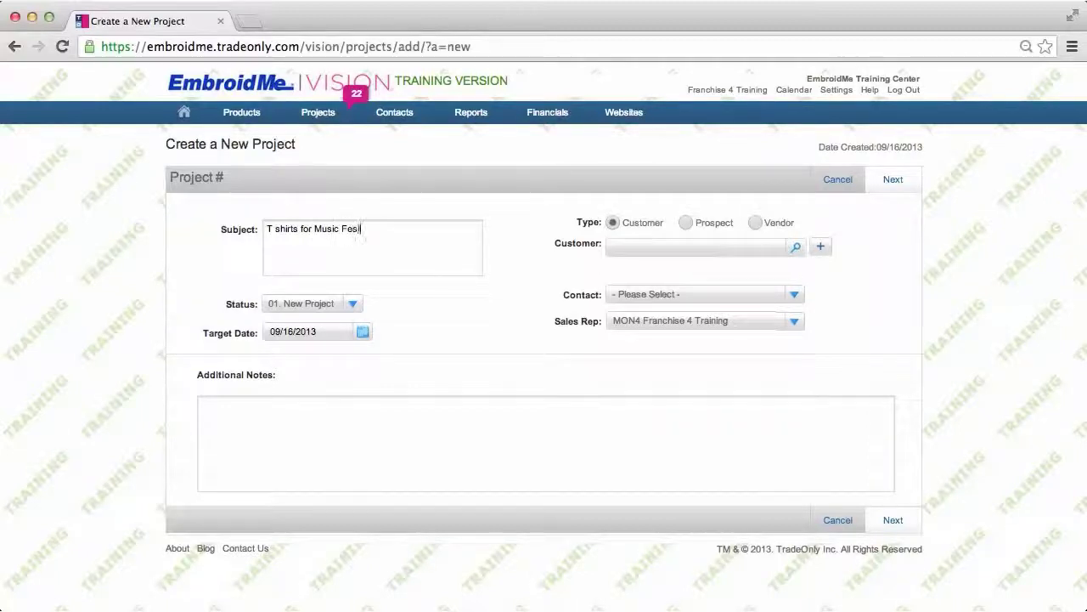
{"action": "type", "text": "ival"}
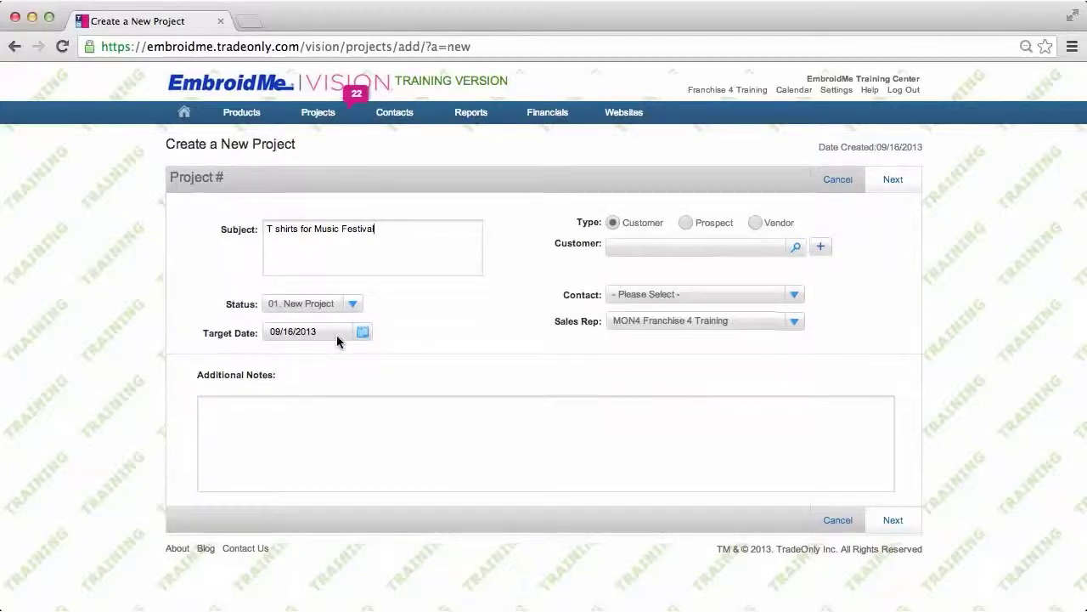
{"action": "left_click", "coordinate": [362, 334]}
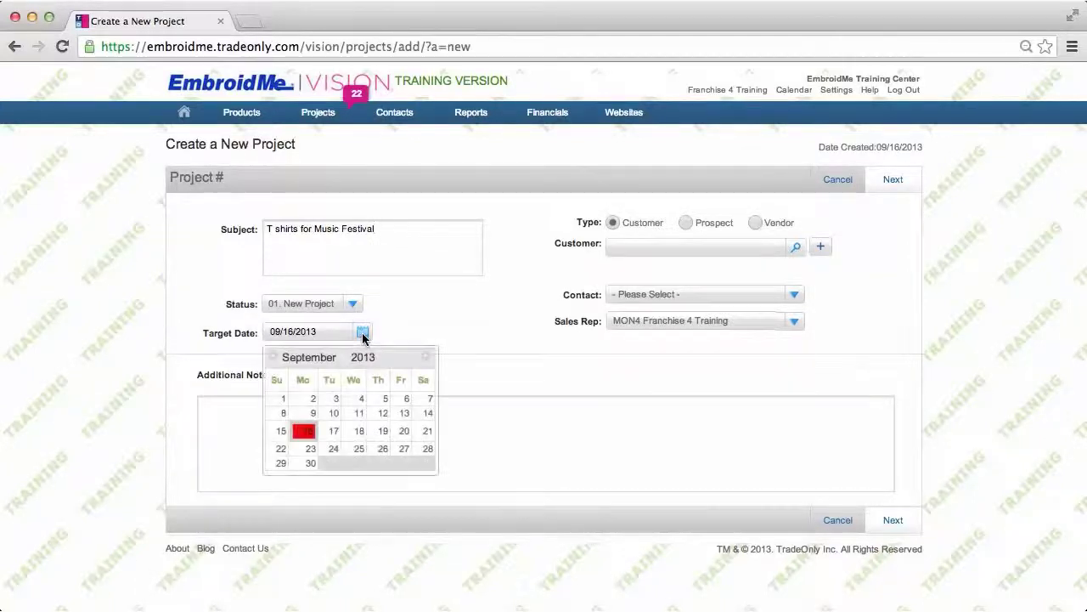
{"action": "left_click", "coordinate": [311, 464]}
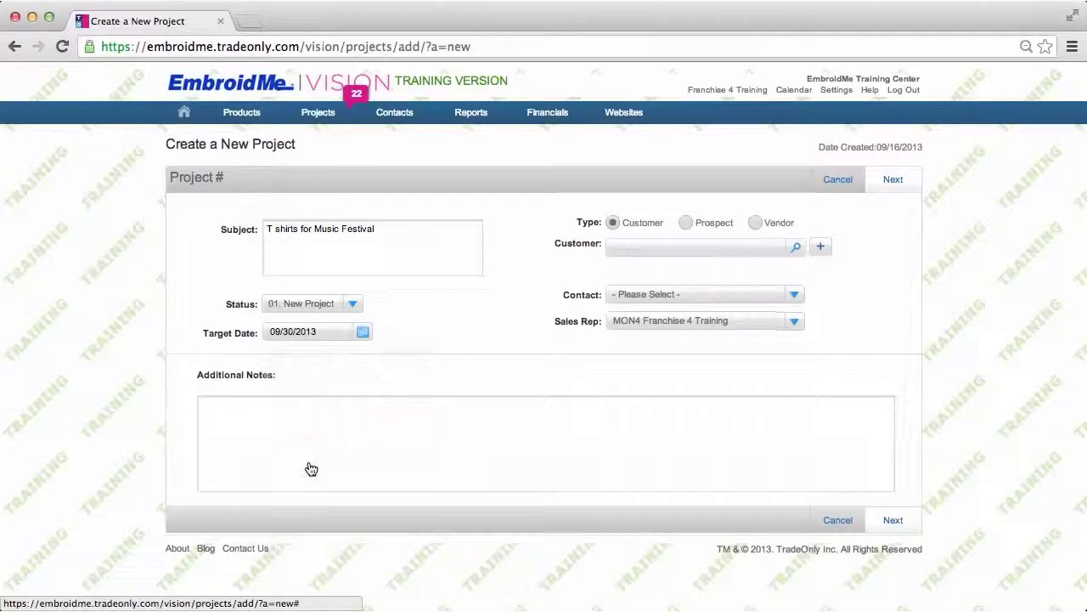
{"action": "left_click", "coordinate": [613, 222]}
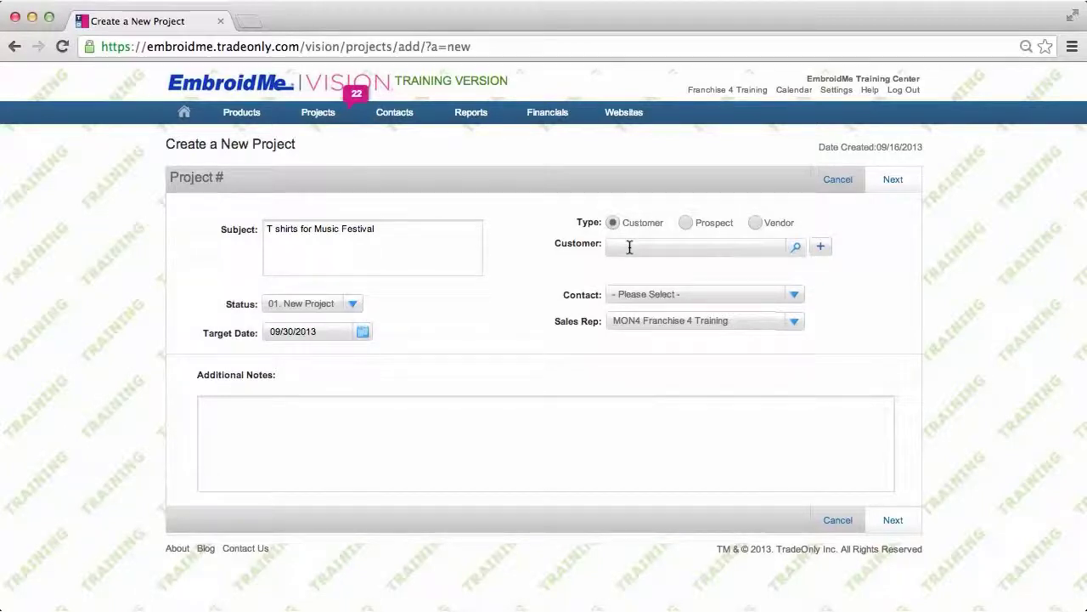
- Enter 'Tracey's sch' in the Customer field and pick Tracey's School House Rock from the suggestions
{"action": "type", "text": "tracey"}
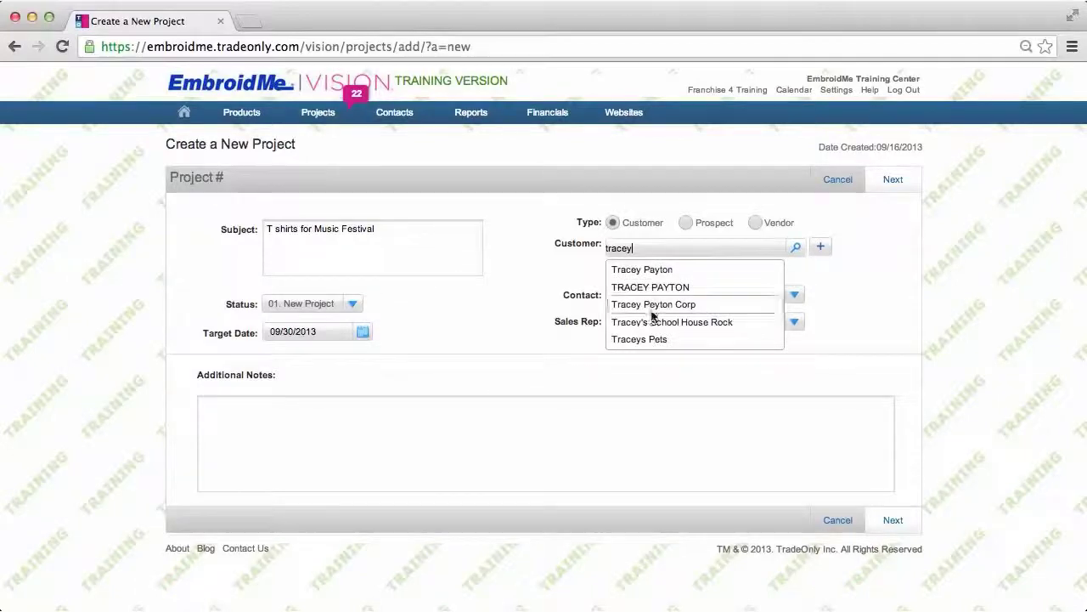
{"action": "left_click", "coordinate": [657, 325]}
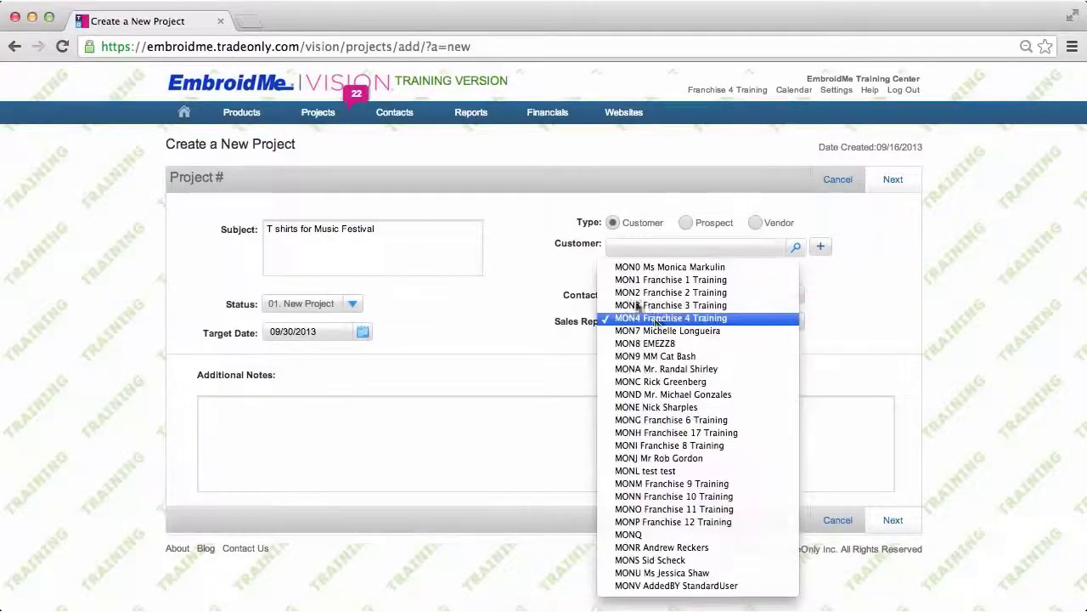
{"action": "left_click", "coordinate": [560, 279]}
{"action": "left_click", "coordinate": [626, 247]}
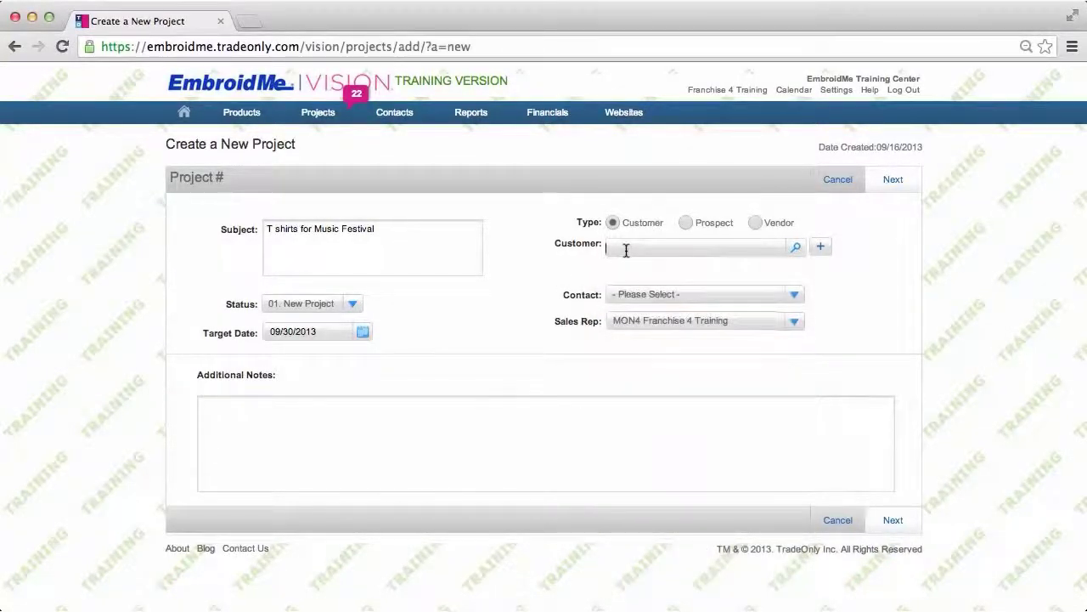
{"action": "type", "text": "Tracey's sch"}
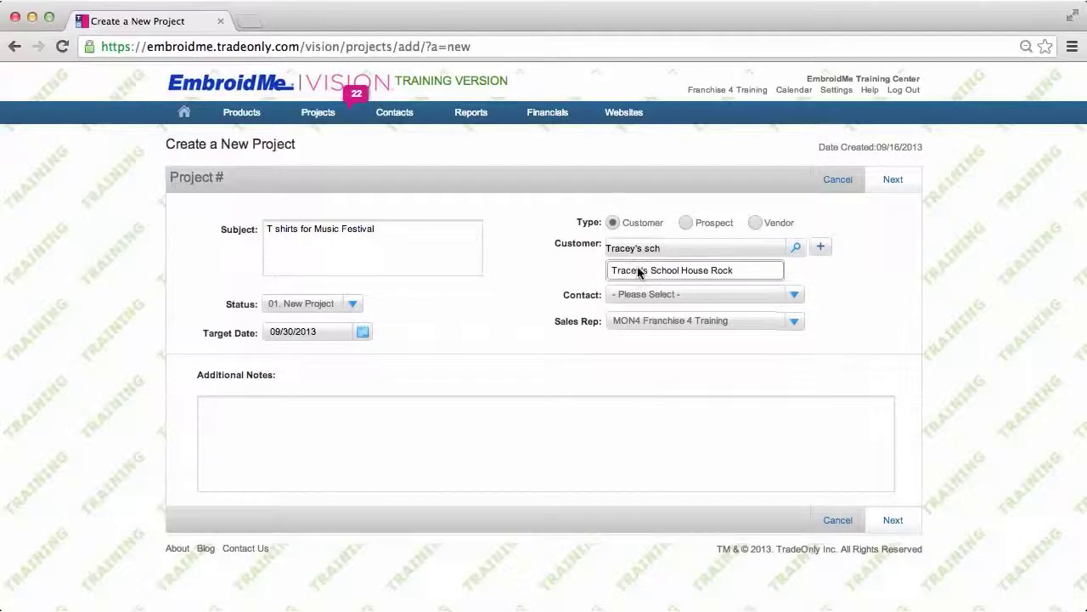
{"action": "left_click", "coordinate": [638, 271]}
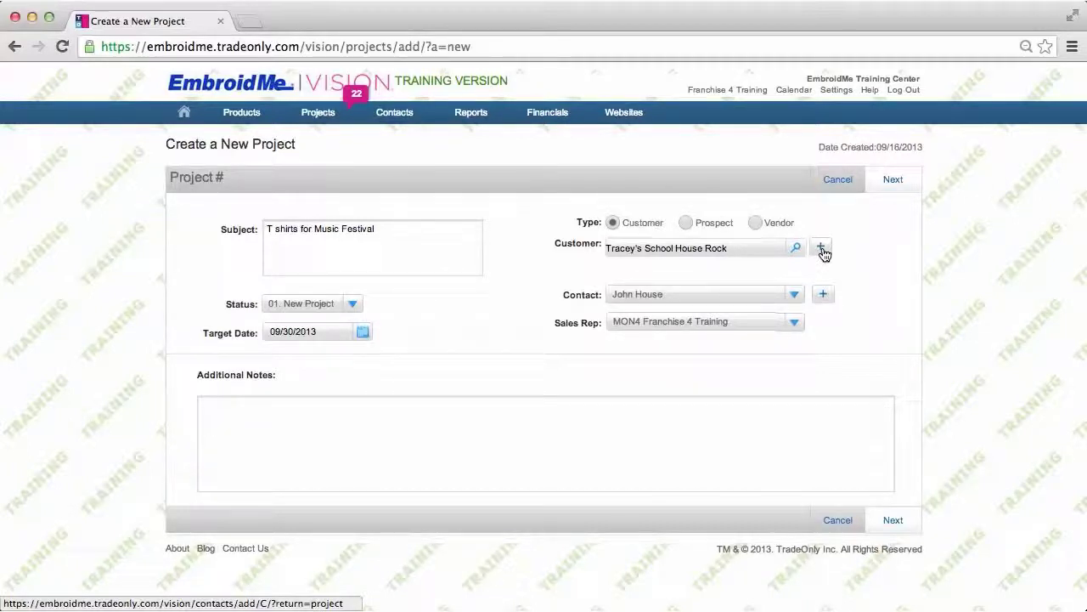
- Open the new-customer form and close it unsaved, leaving the project details as entered
{"action": "left_click", "coordinate": [822, 249]}
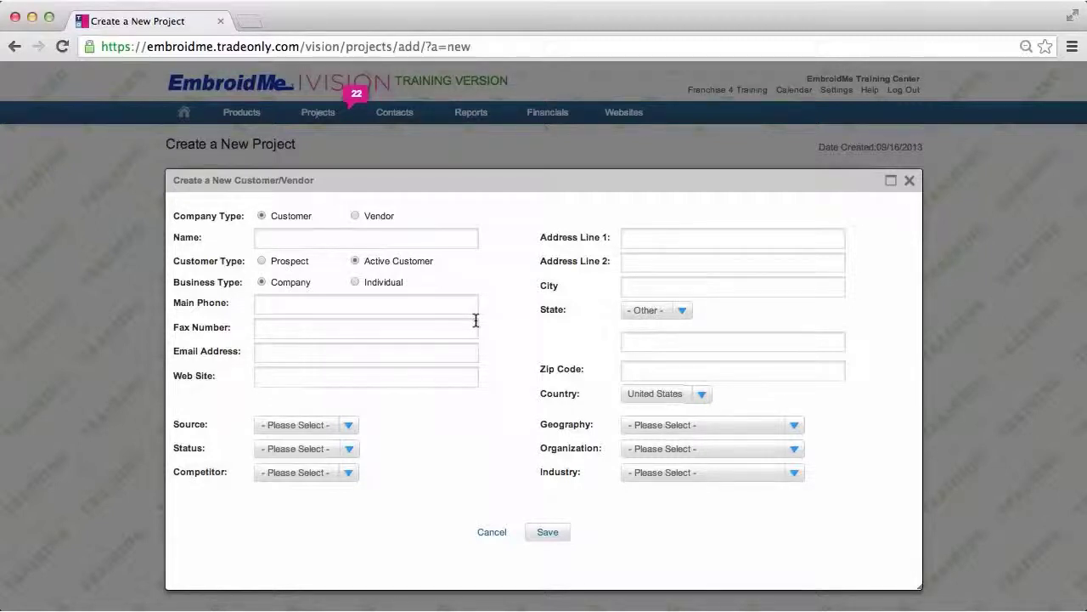
{"action": "left_click", "coordinate": [909, 181]}
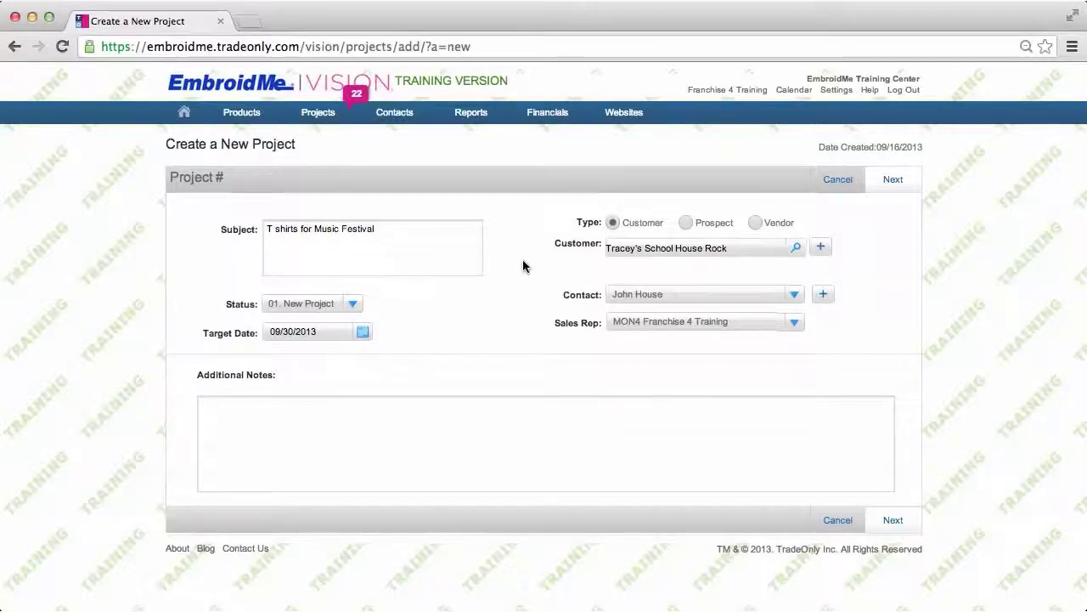
- Add a new contact with full name, work phone and e-mail, marked as primary contact
{"action": "left_click", "coordinate": [824, 296]}
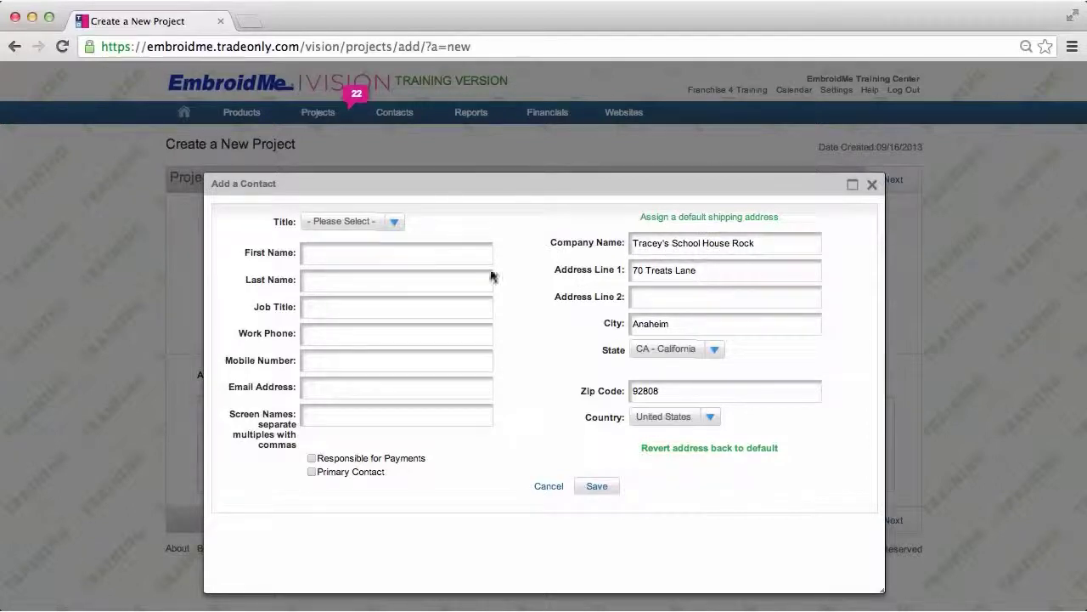
{"action": "left_click", "coordinate": [365, 252]}
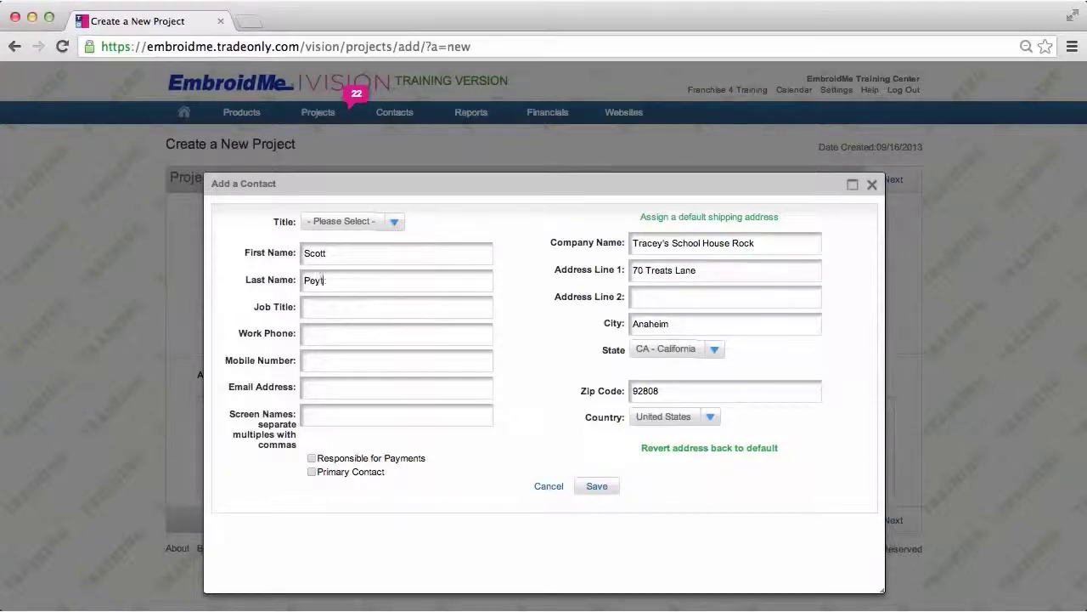
{"action": "left_click", "coordinate": [345, 337]}
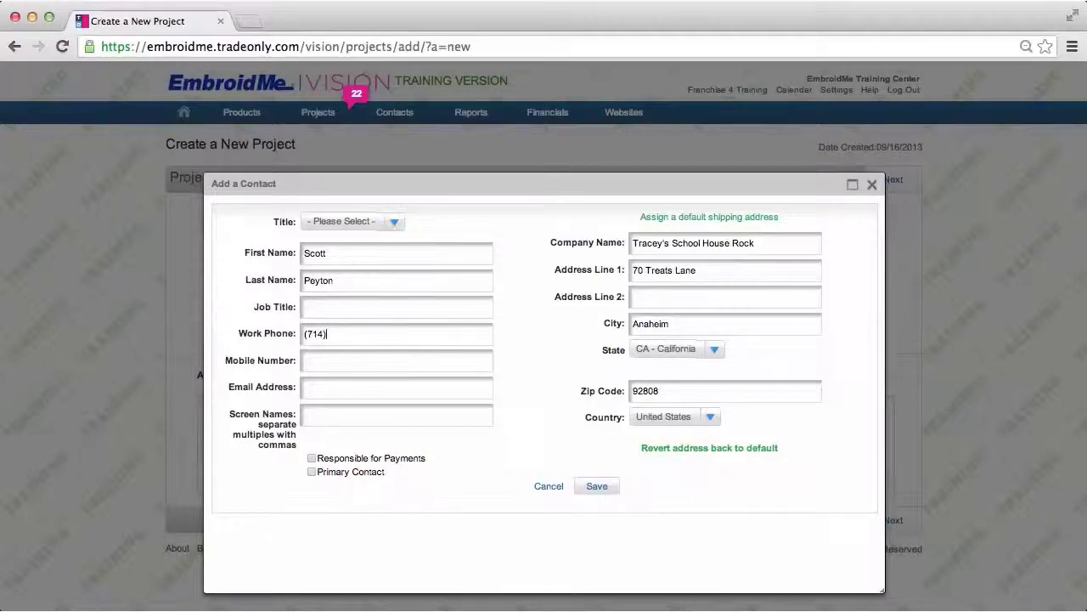
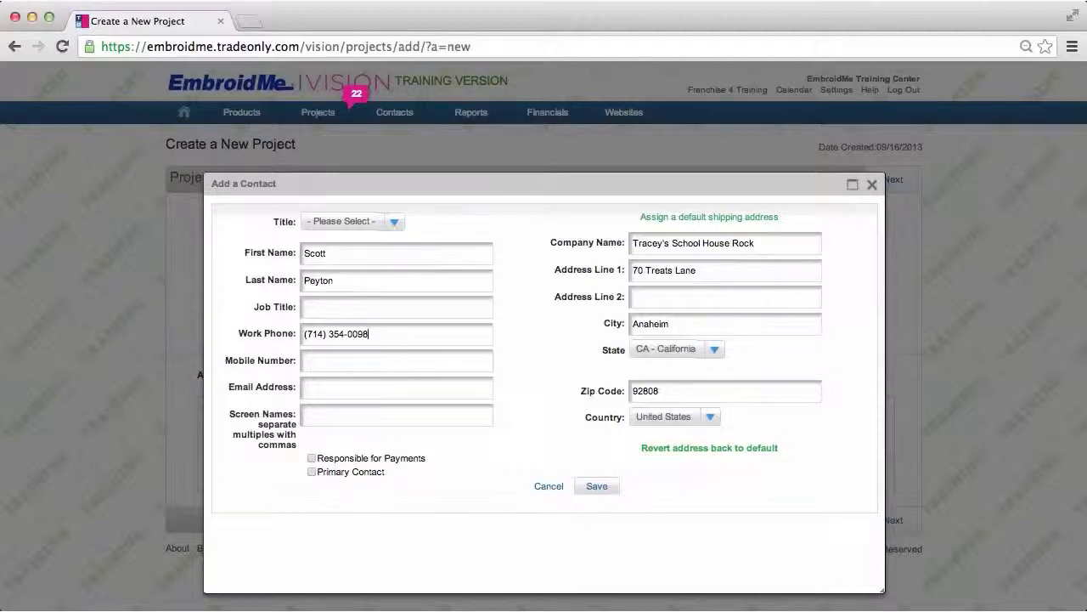
{"action": "left_click", "coordinate": [311, 471]}
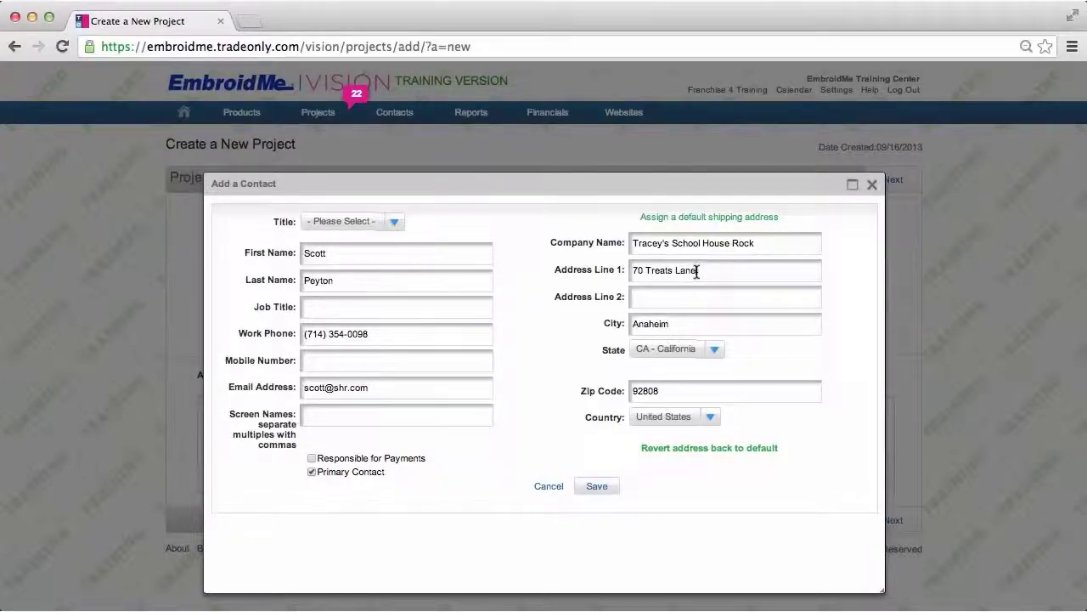
- Replace Address Line 1 with the contact's street address and save the contact
{"action": "left_click_drag", "start_coordinate": [696, 271], "coordinate": [629, 272]}
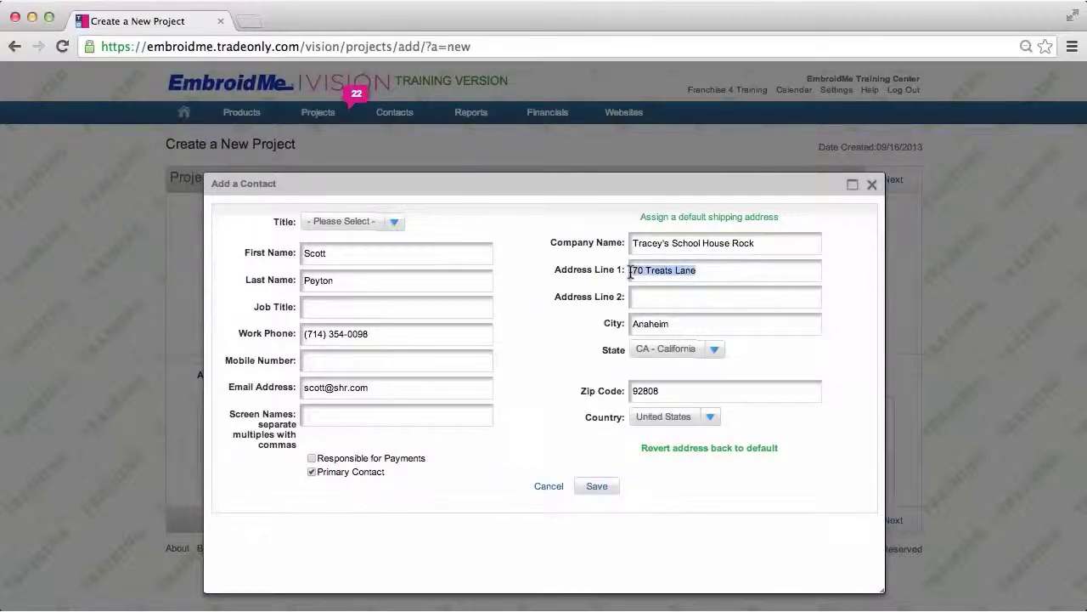
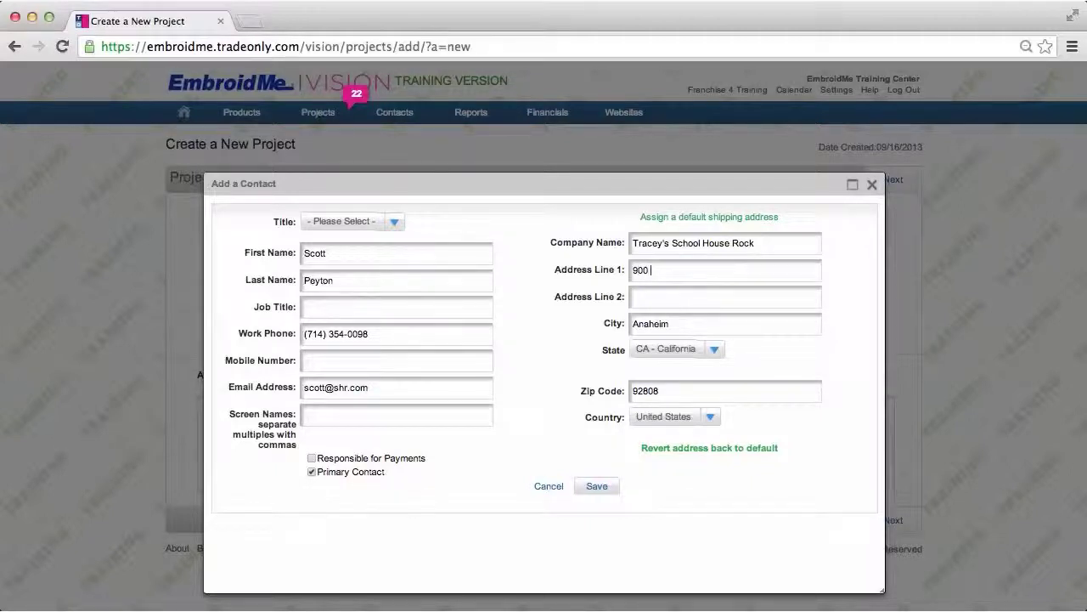
{"action": "left_click", "coordinate": [598, 488]}
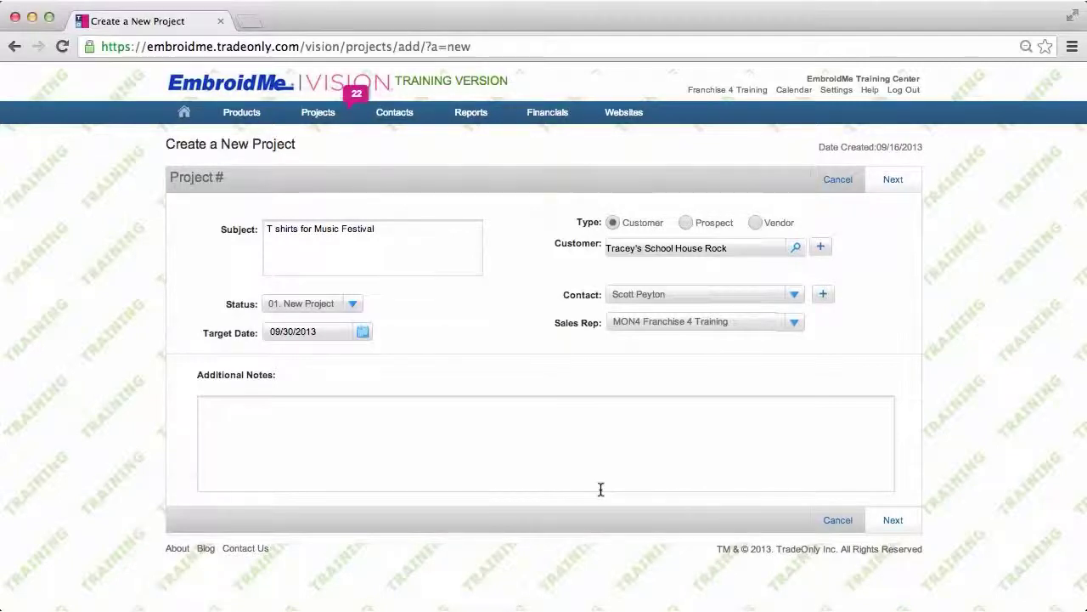
- Select the newly added contact for the project and show the Next create options
{"action": "left_click", "coordinate": [795, 298]}
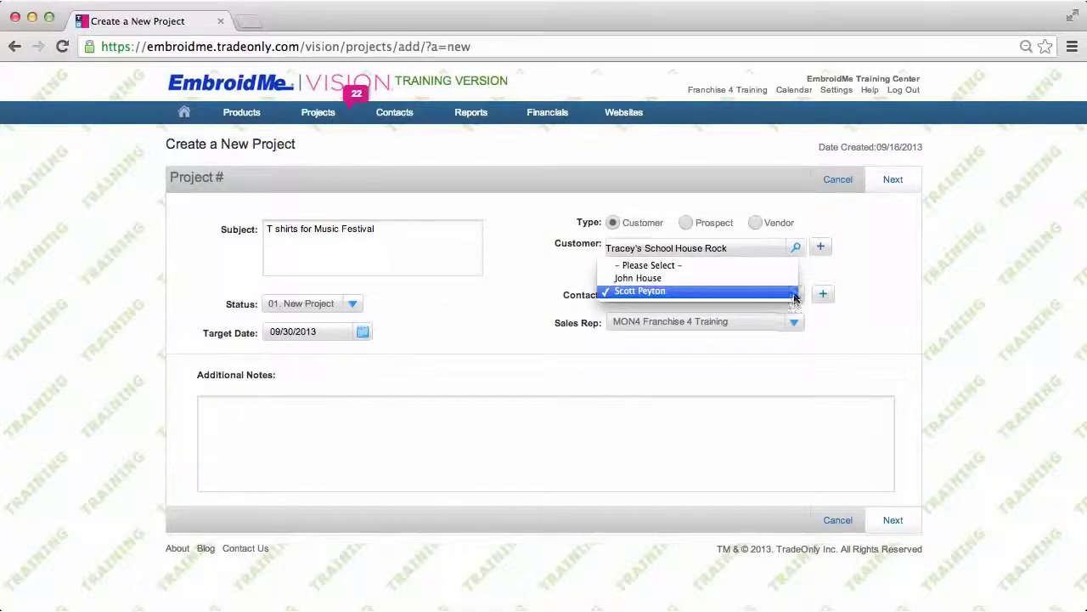
{"action": "left_click", "coordinate": [709, 292]}
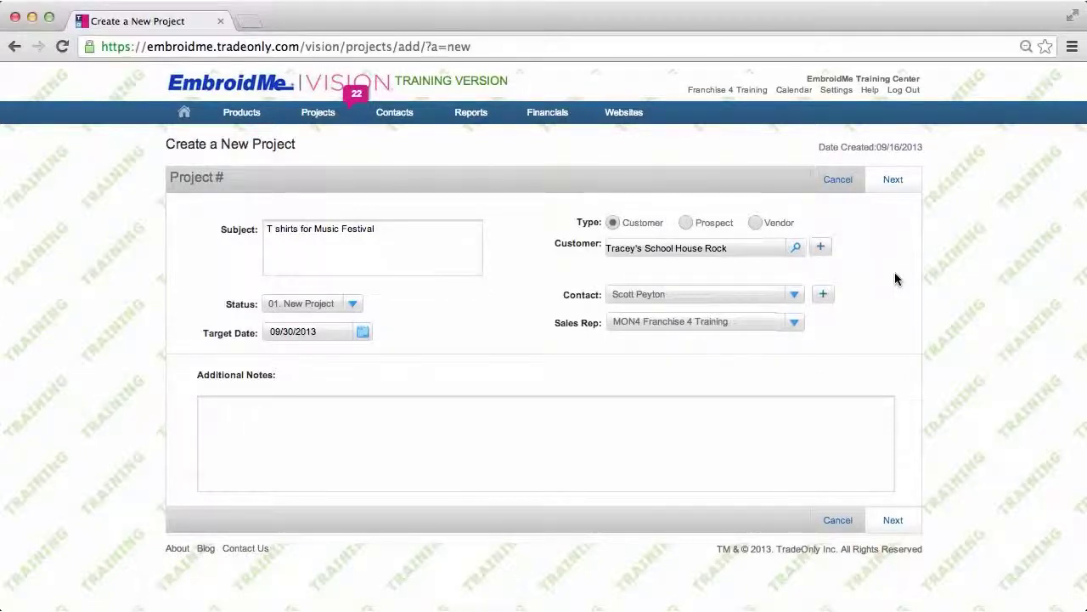
{"action": "left_click", "coordinate": [893, 180]}
{"action": "mouse_move", "coordinate": [902, 181]}
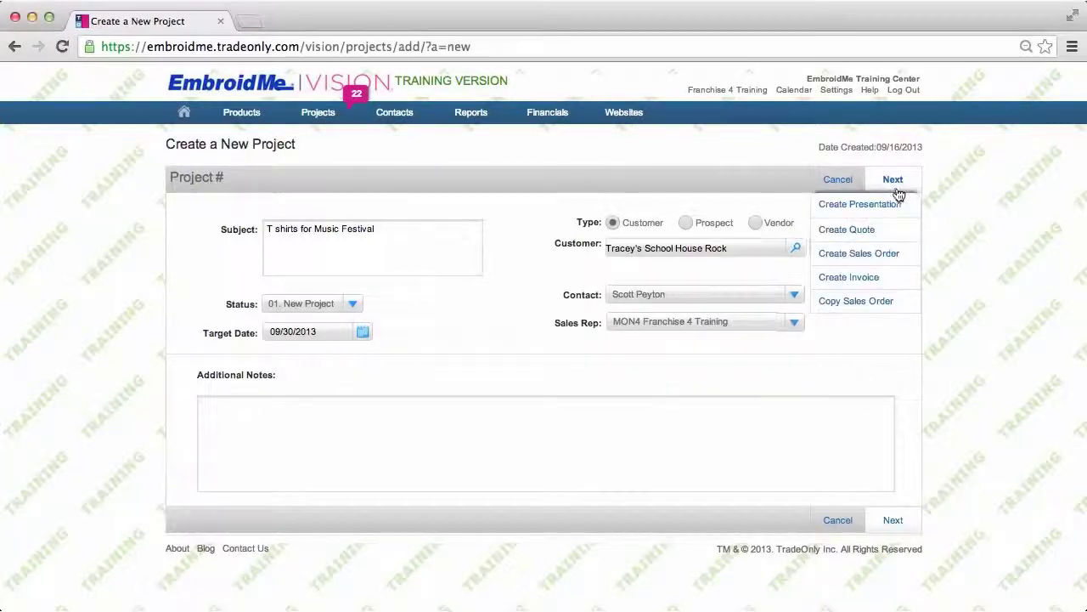
- Create presentation P12511 for project 320017 and save it with status New Presentation
{"action": "left_click", "coordinate": [885, 208]}
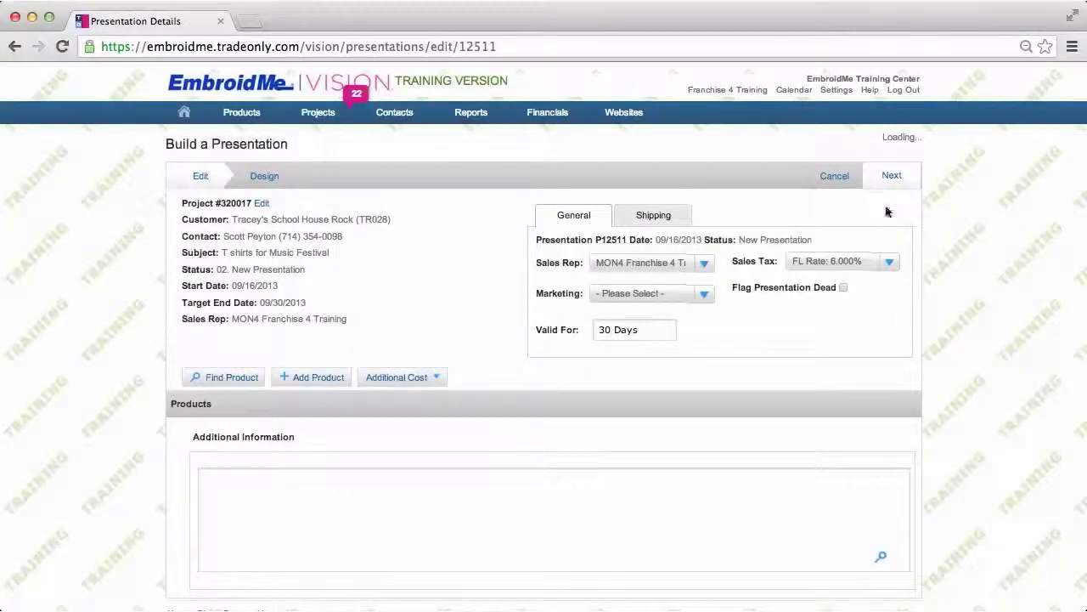
{"action": "mouse_move", "coordinate": [898, 183]}
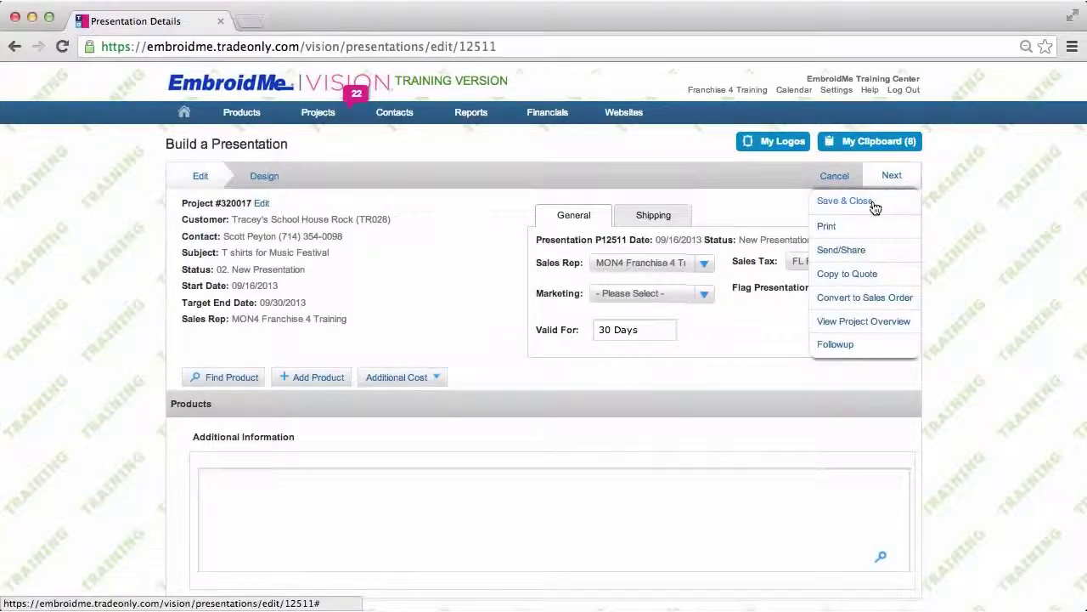
{"action": "left_click", "coordinate": [870, 207]}
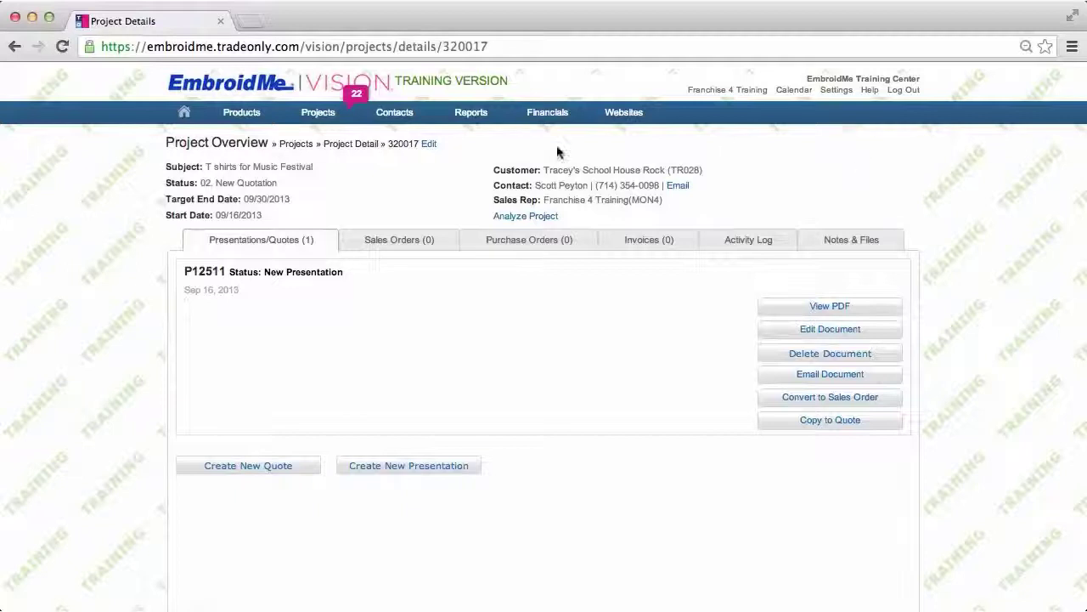
- Move from Contacts Create New and Projects New Project to the Customers Overview, now listing 397 entries
{"action": "left_click", "coordinate": [406, 118]}
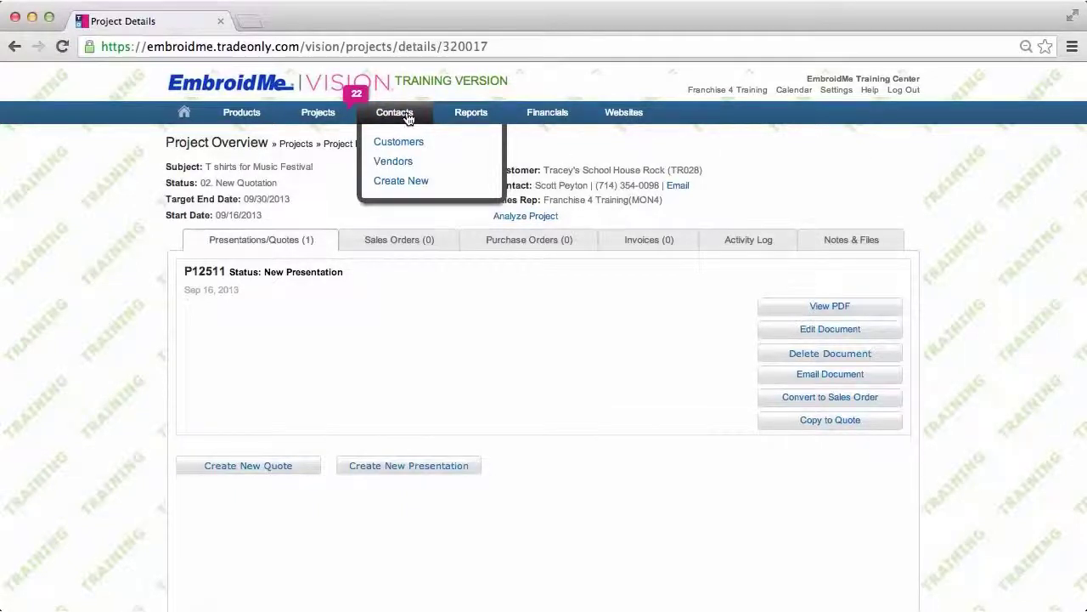
{"action": "left_click", "coordinate": [416, 183]}
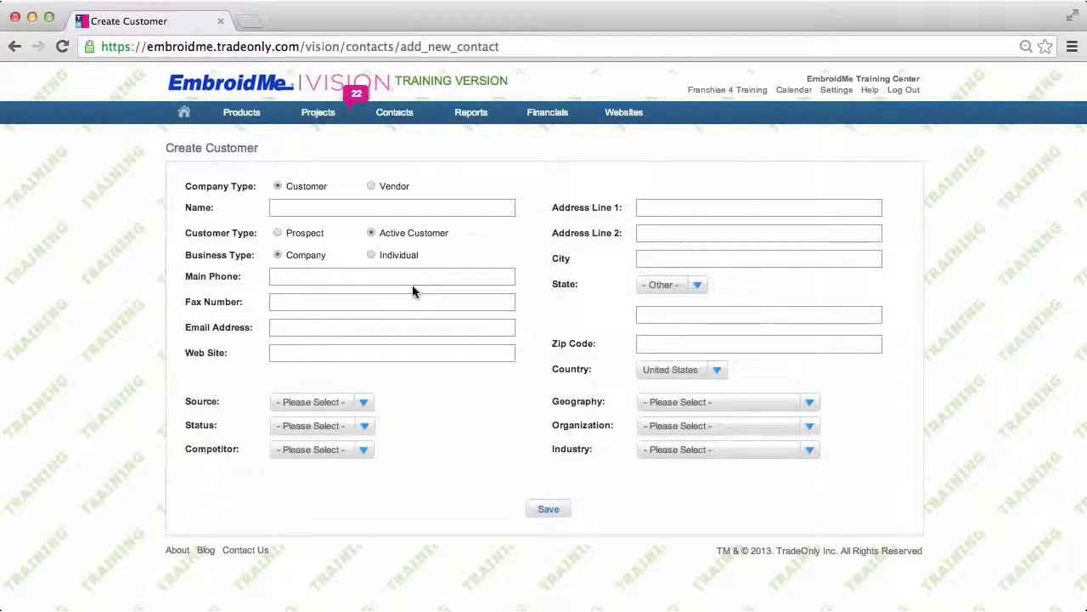
{"action": "mouse_move", "coordinate": [321, 115]}
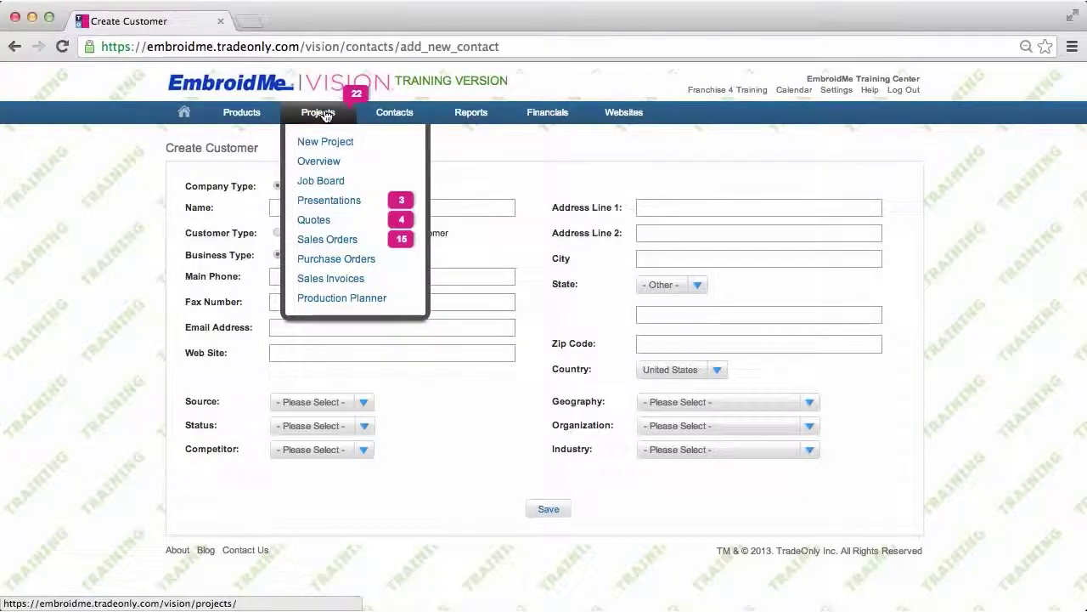
{"action": "left_click", "coordinate": [333, 144]}
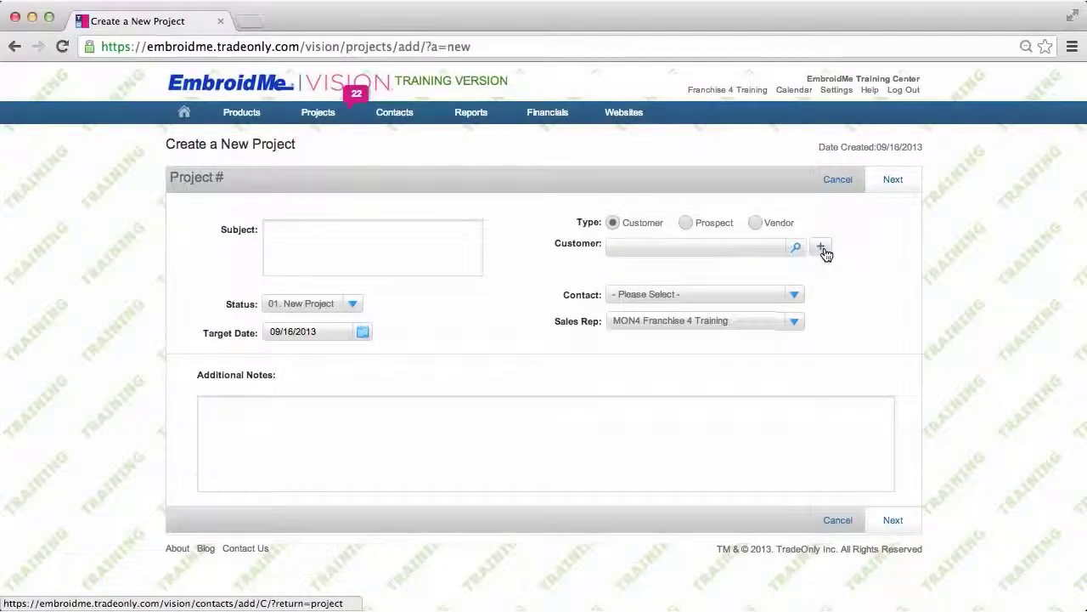
{"action": "mouse_move", "coordinate": [399, 114]}
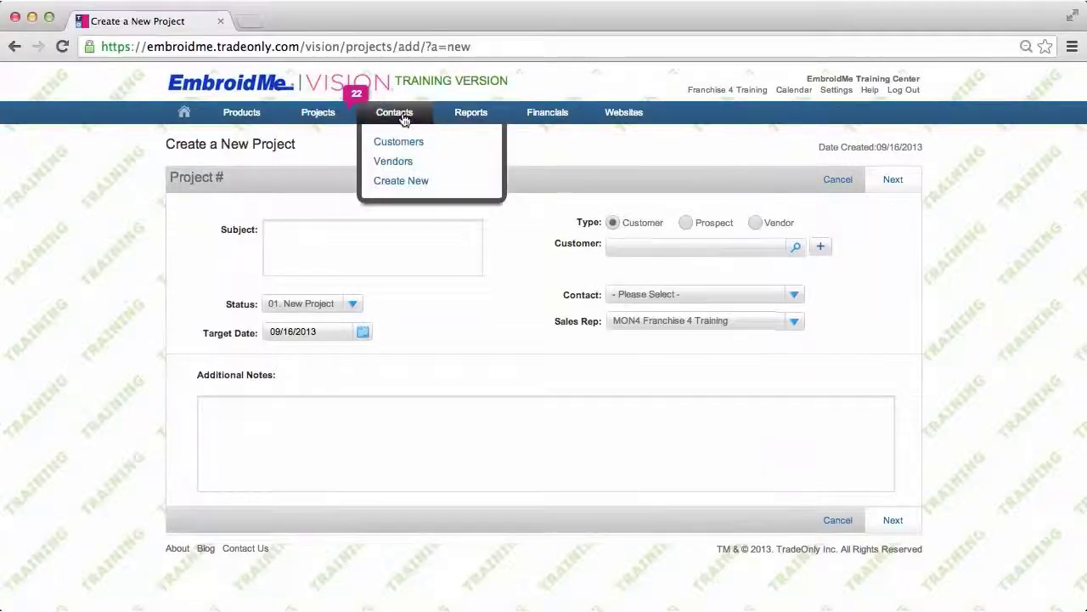
{"action": "left_click", "coordinate": [405, 144]}
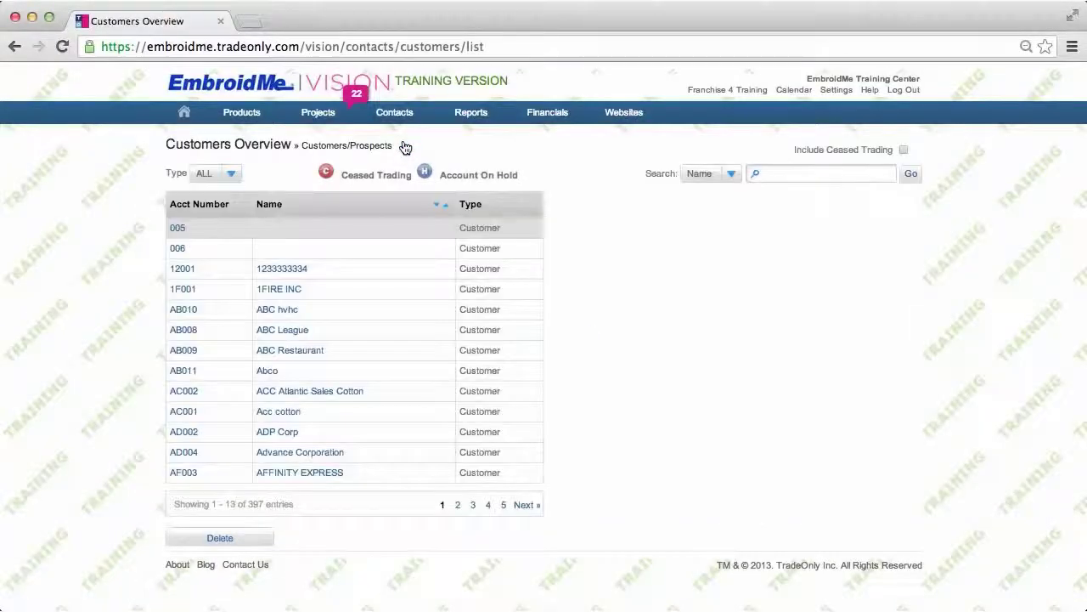
- Search customers by name 'tracey' and show Tracey's School House Rock (TR028) details and contacts
{"action": "left_click", "coordinate": [772, 173]}
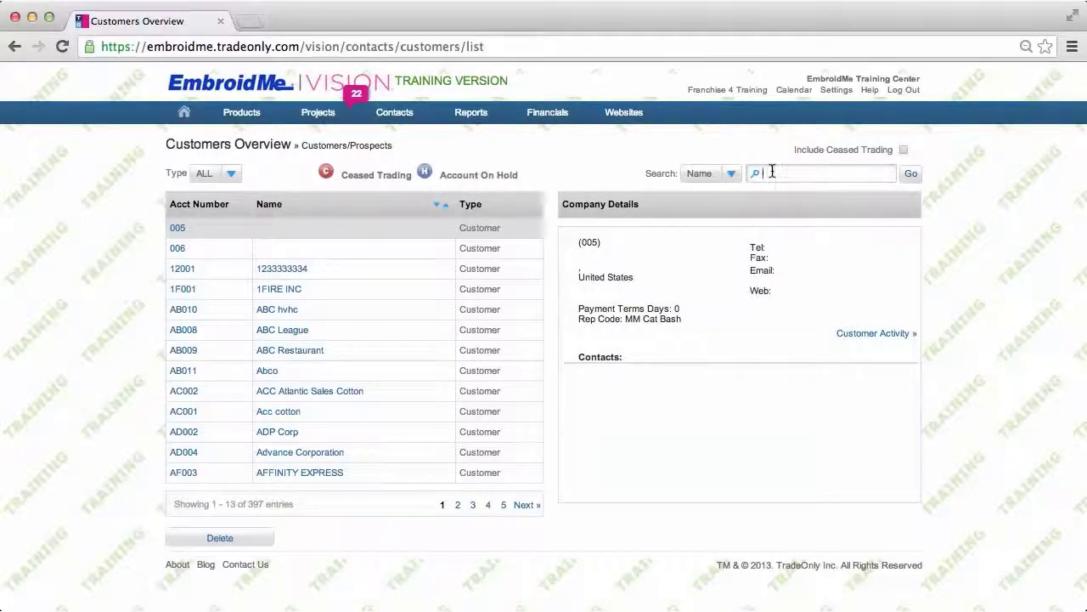
{"action": "type", "text": "tracey"}
{"action": "left_click", "coordinate": [911, 173]}
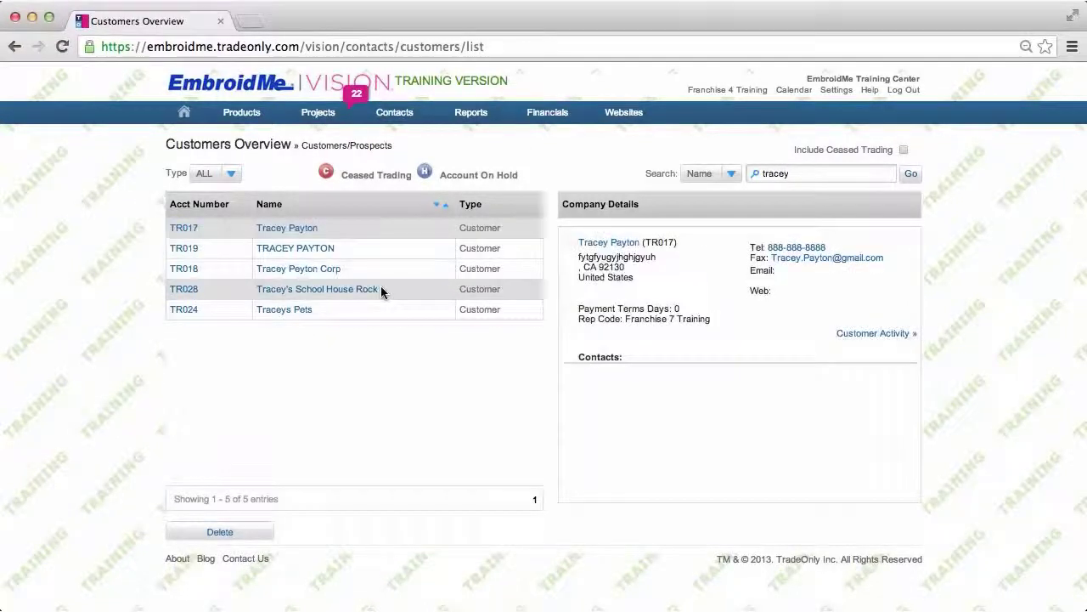
{"action": "left_click", "coordinate": [383, 289]}
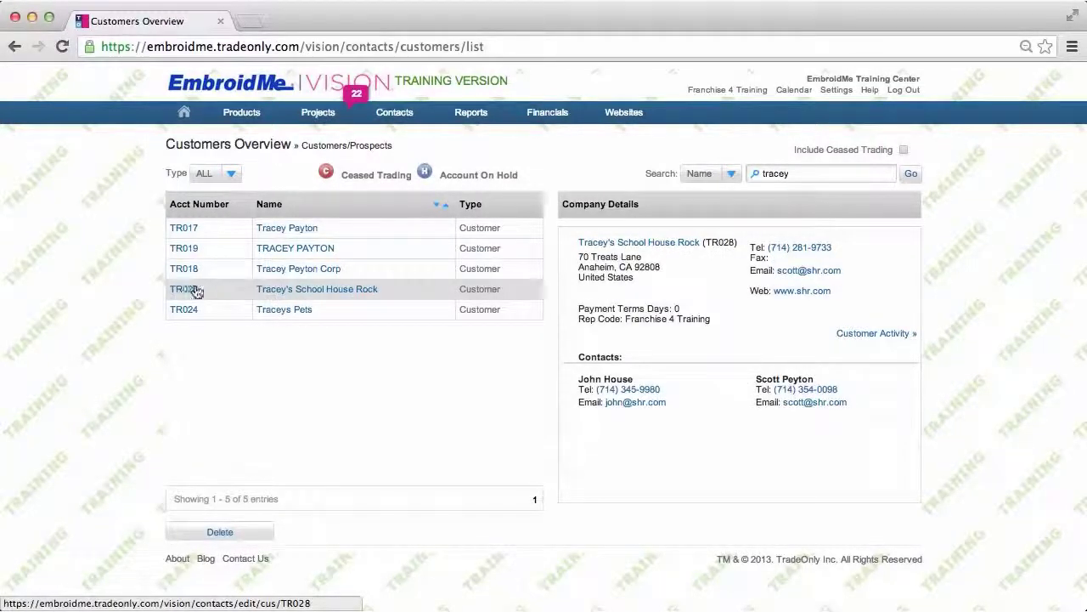
- Review Tracey's School House Rock's contacts and marketing details: Standard Account, West Coast, Small Business
{"action": "left_click", "coordinate": [299, 292]}
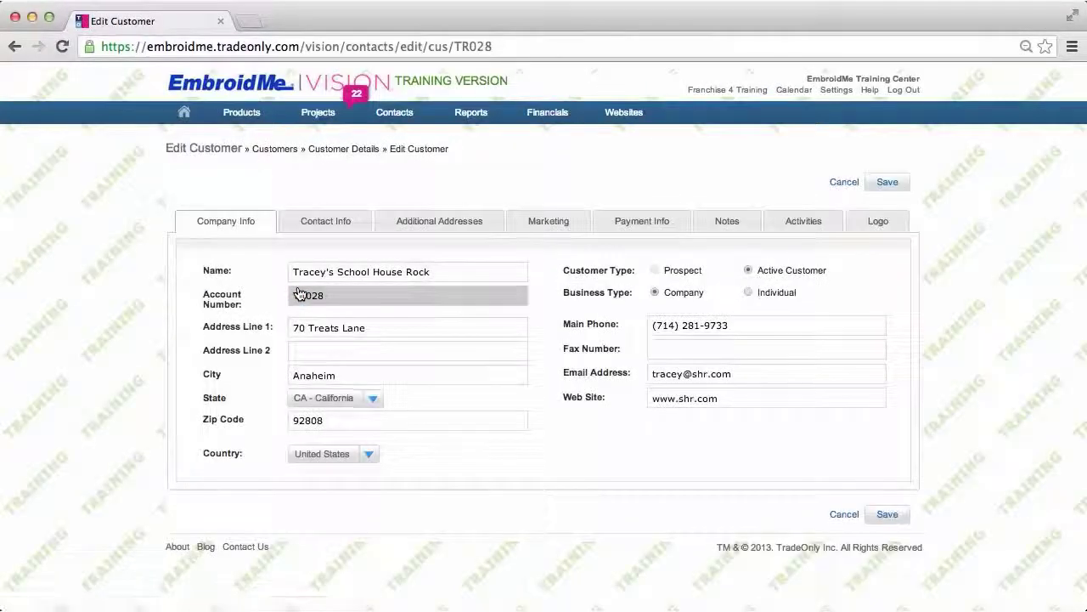
{"action": "left_click", "coordinate": [341, 224]}
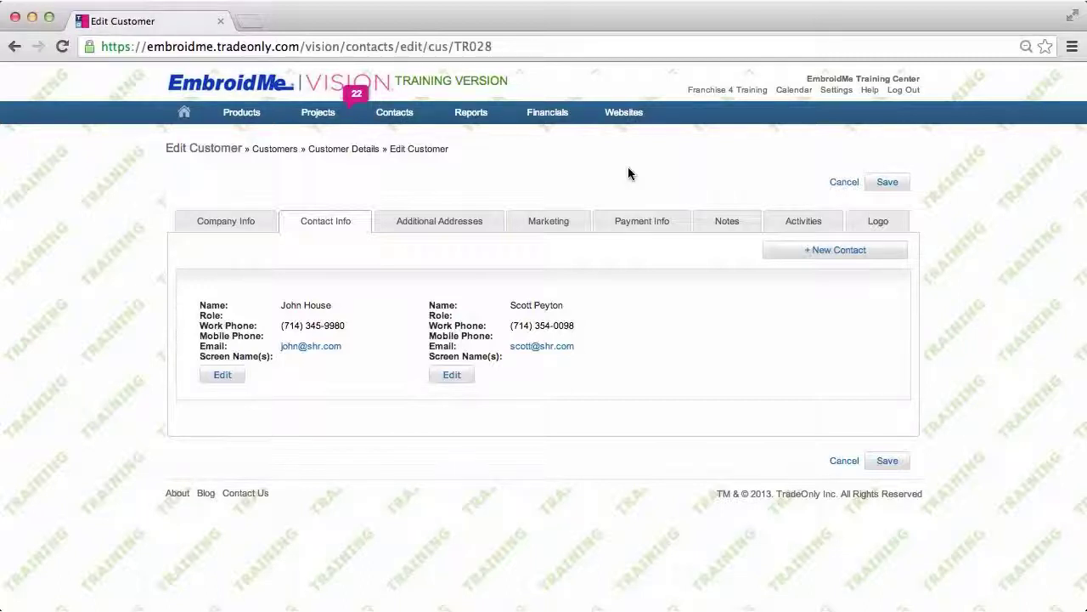
{"action": "left_click", "coordinate": [564, 223]}
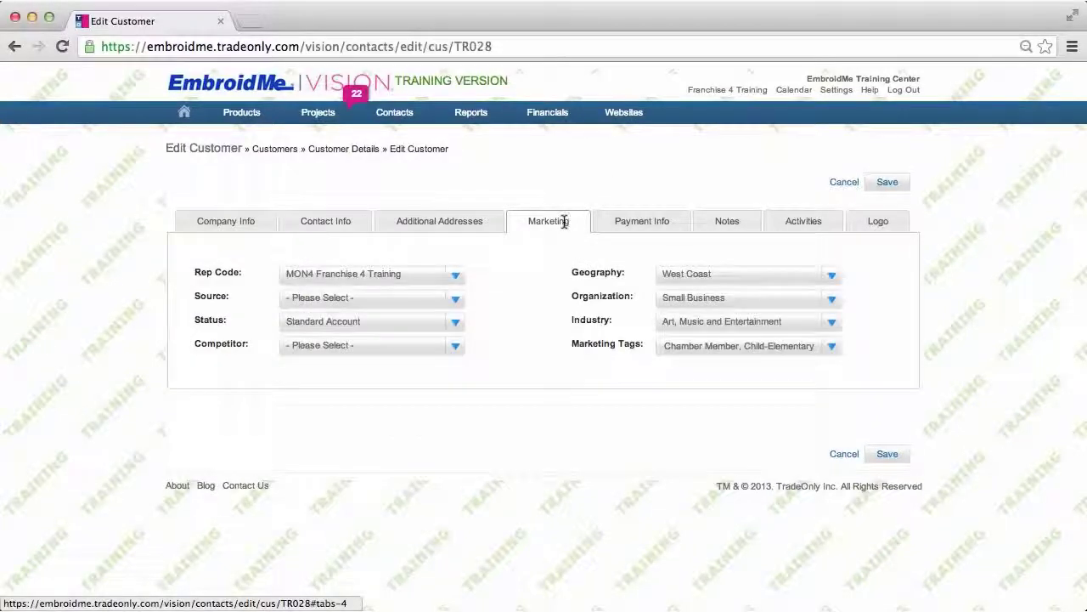